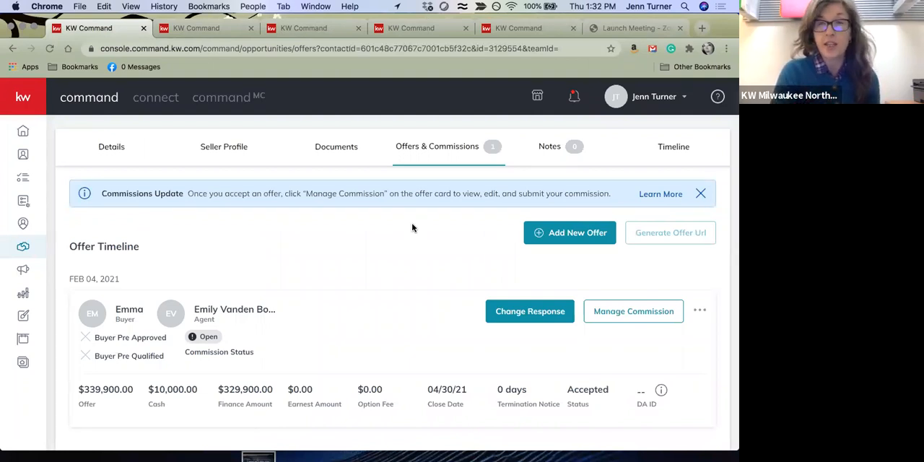
# Look at the listing opportunity's documents section and return to Offers & Commissions to review the accepted offer
pyautogui.scroll(2, 413, 227)
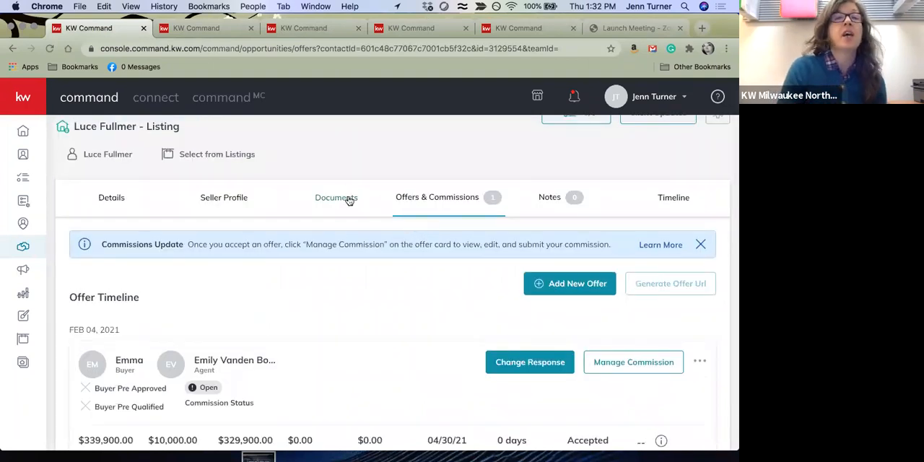
pyautogui.click(350, 200)
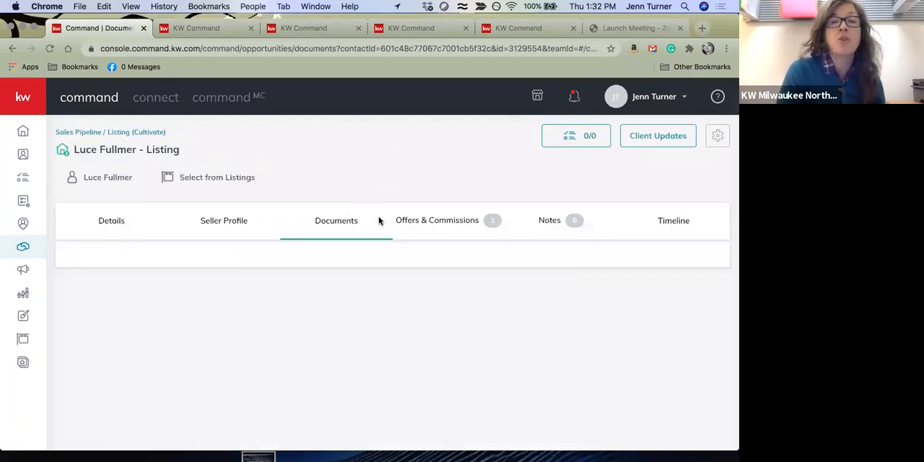
pyautogui.click(440, 224)
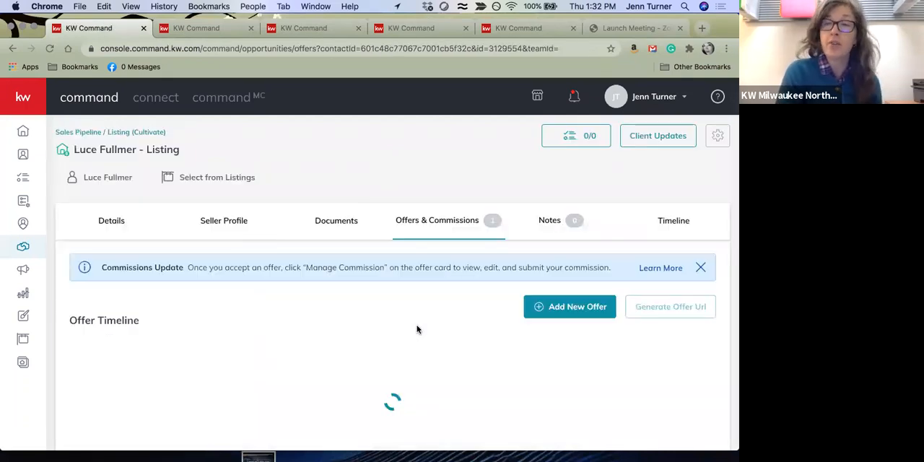
pyautogui.scroll(-2, 394, 354)
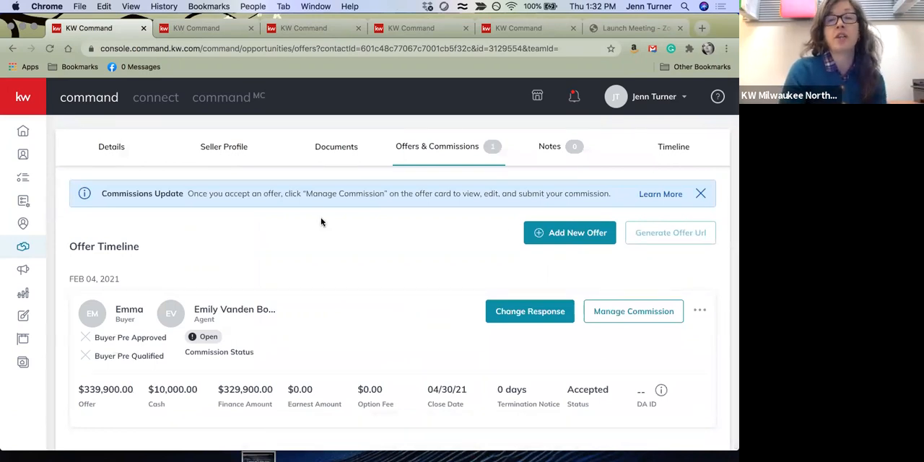
pyautogui.scroll(1, 547, 183)
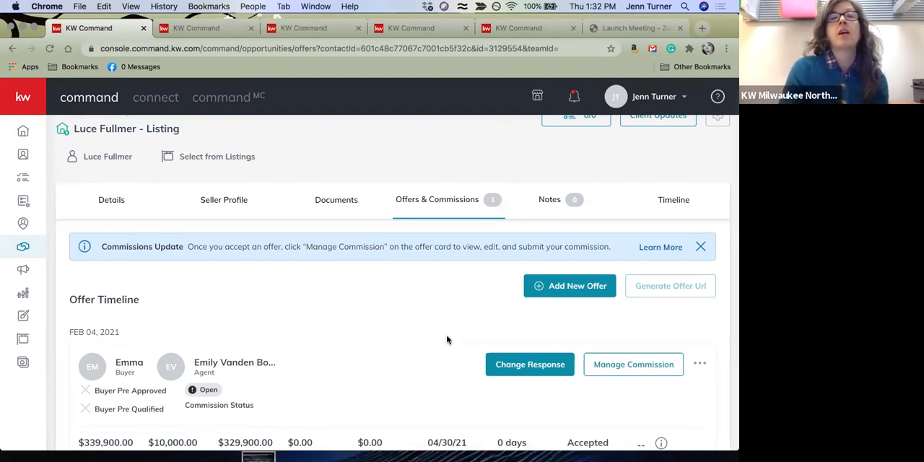
pyautogui.scroll(-2, 364, 343)
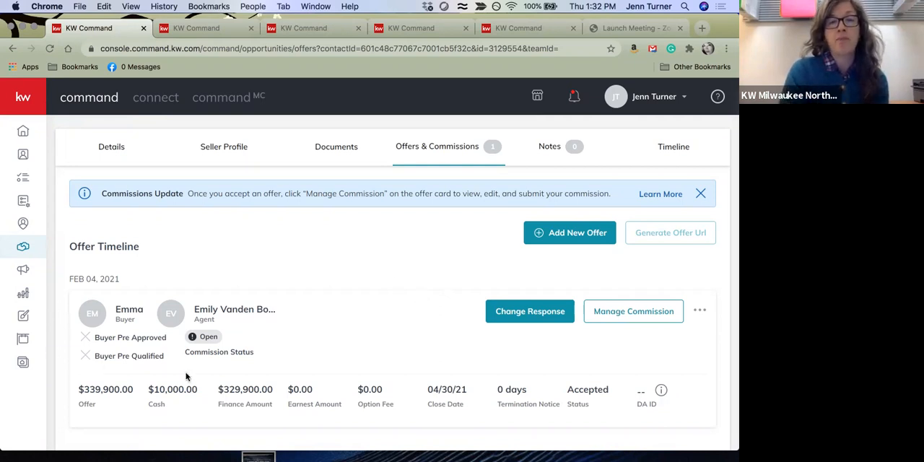
pyautogui.click(489, 318)
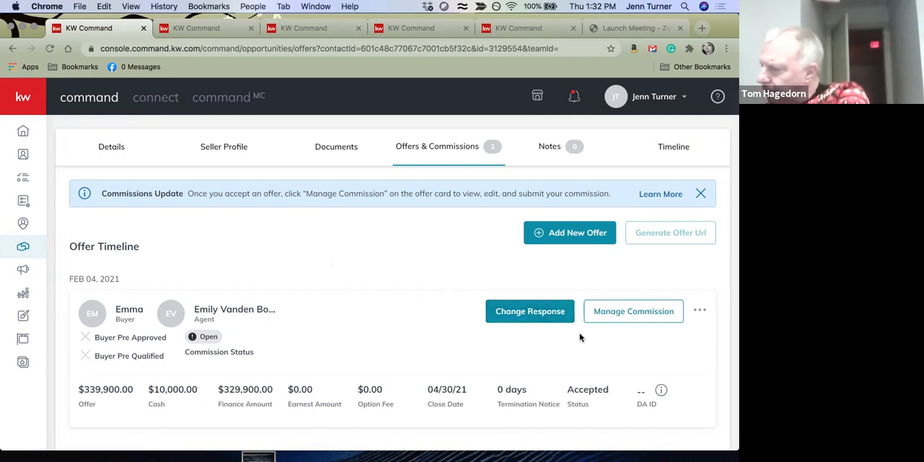
# Open commission management for the accepted offer and look over the payment breakdown
pyautogui.click(637, 312)
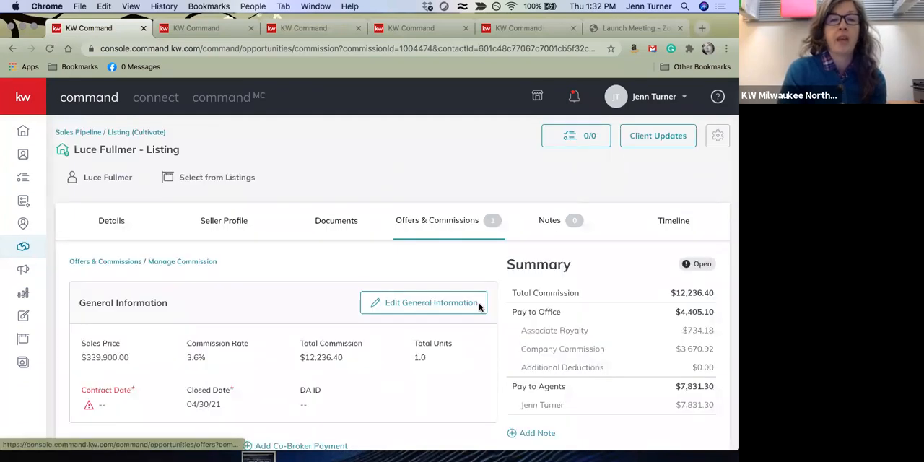
pyautogui.scroll(-10, 479, 307)
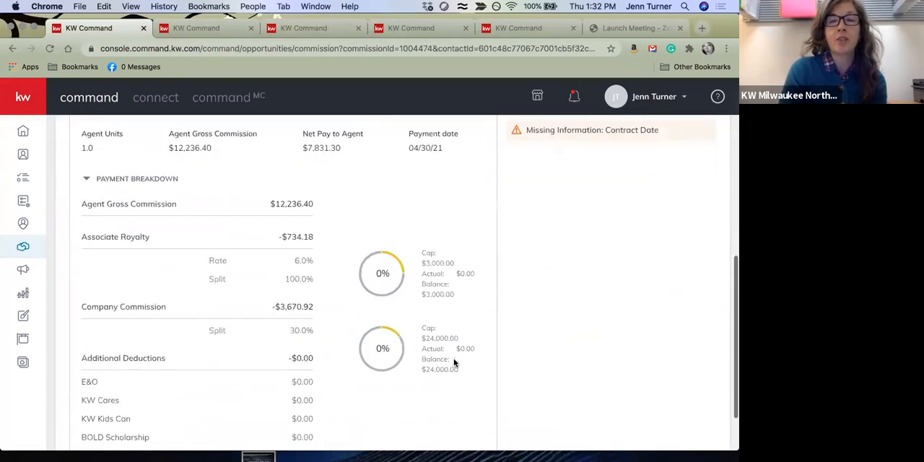
pyautogui.scroll(10, 454, 363)
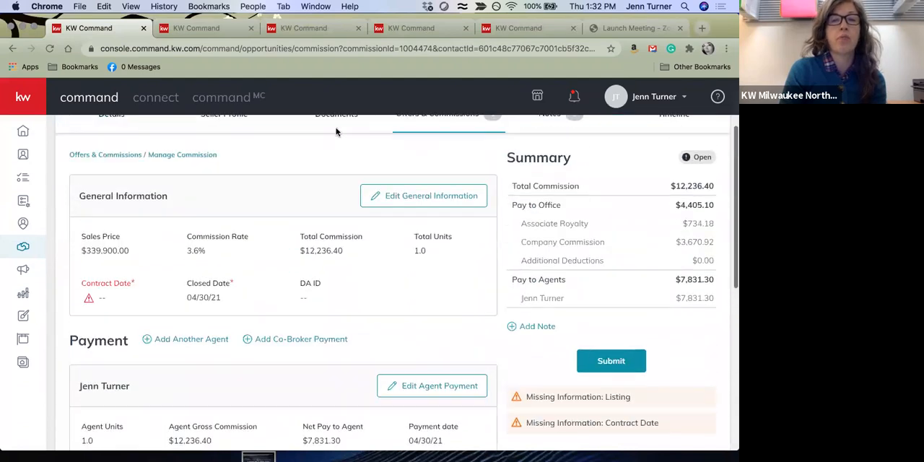
# View the commission's editable general information, including the date fields, and close the form without saving
pyautogui.click(437, 195)
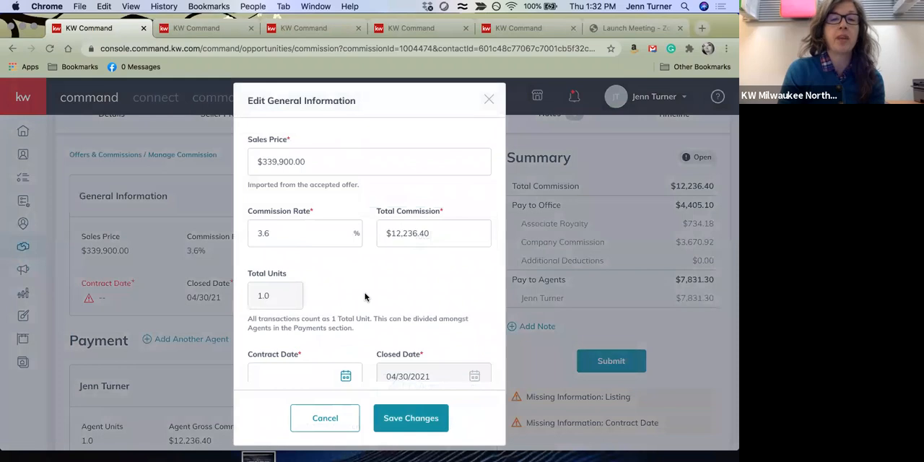
pyautogui.scroll(-1, 364, 297)
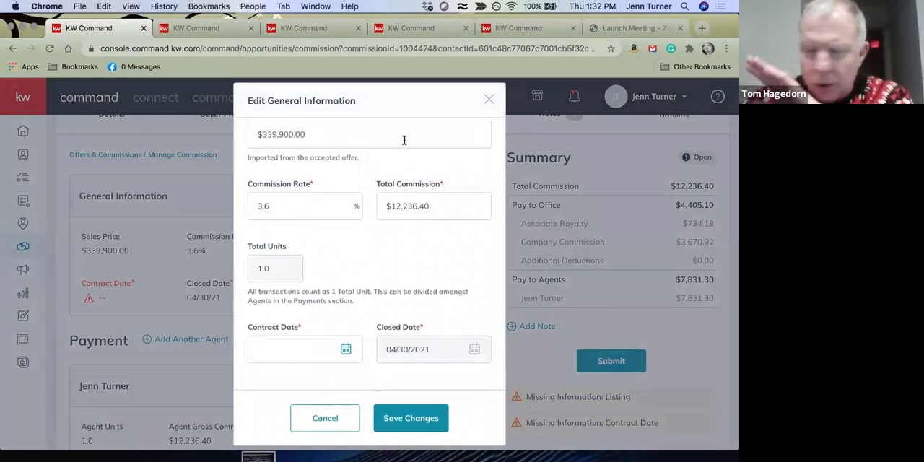
pyautogui.click(491, 98)
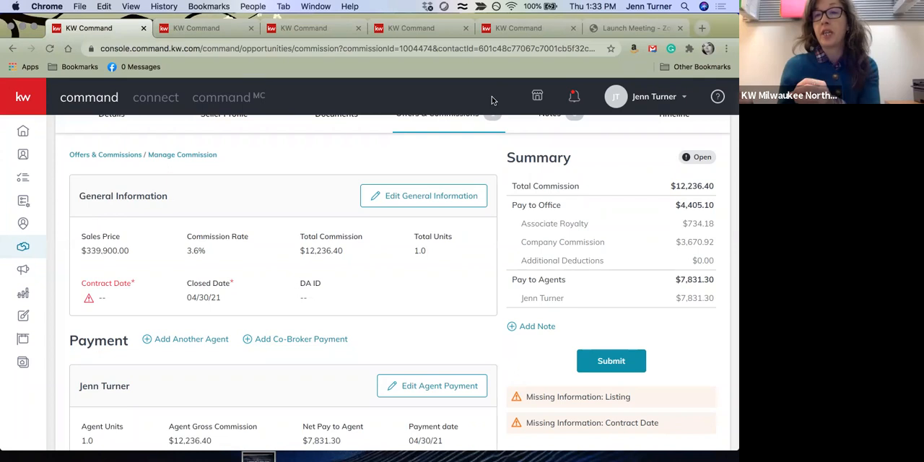
# Set the opportunity's document checklist type to Residential and review the documents in the Listed stage
pyautogui.scroll(3, 274, 271)
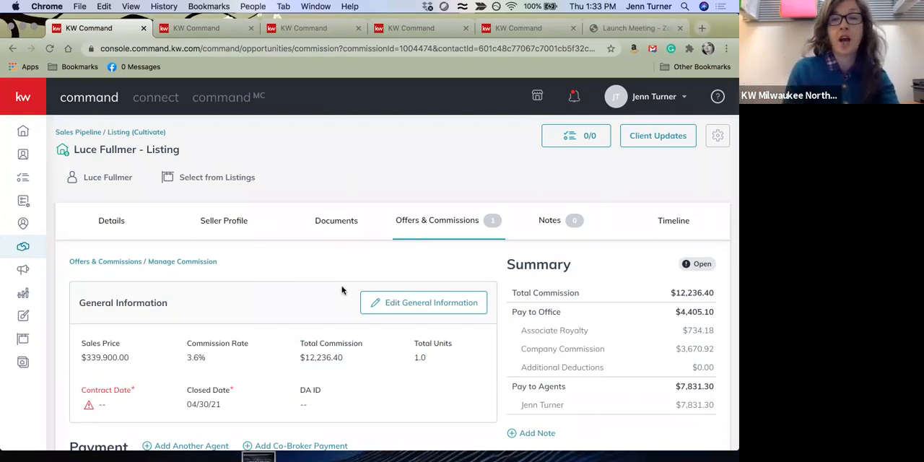
pyautogui.click(355, 220)
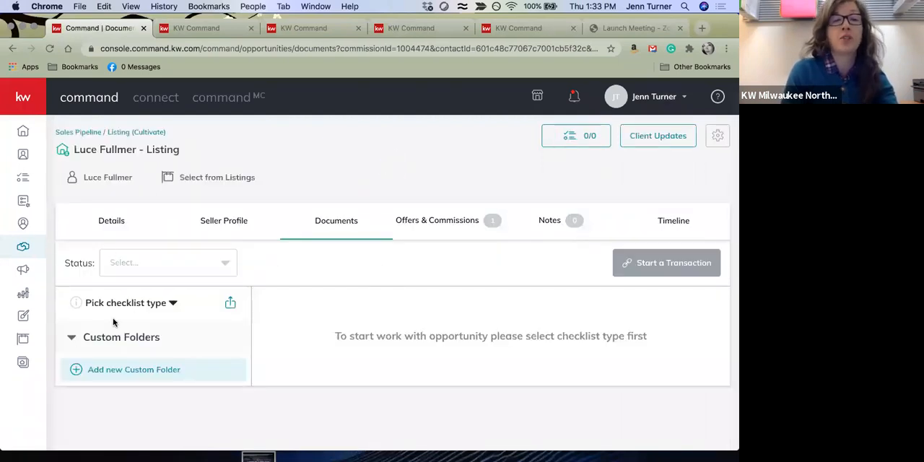
pyautogui.click(172, 303)
pyautogui.click(116, 346)
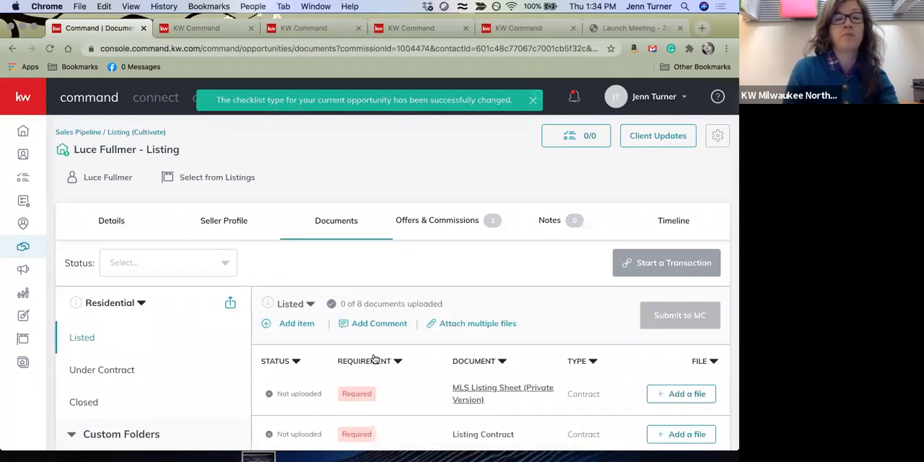
pyautogui.scroll(-5, 374, 355)
pyautogui.scroll(-3, 374, 354)
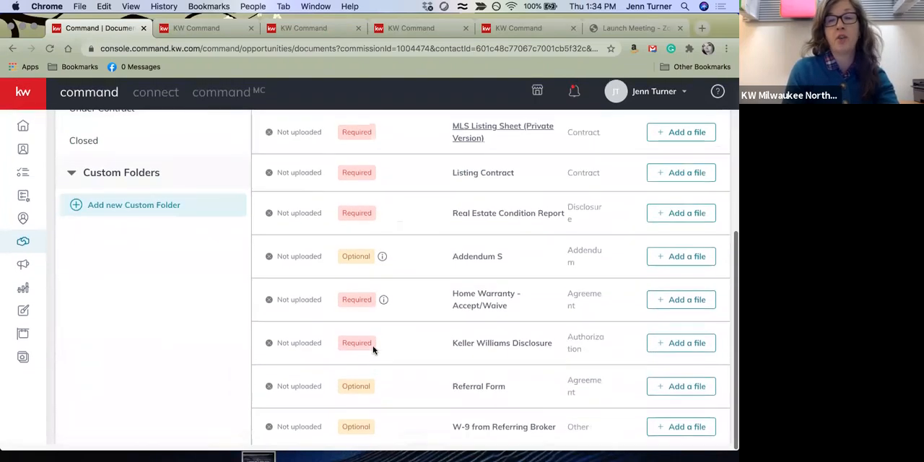
pyautogui.scroll(5, 464, 323)
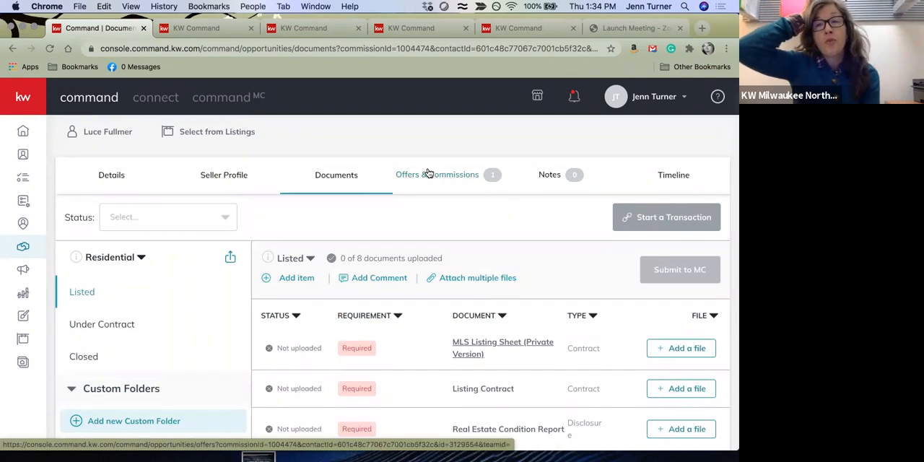
# Return to Offers & Commissions and open commission management for the accepted offer
pyautogui.click(429, 174)
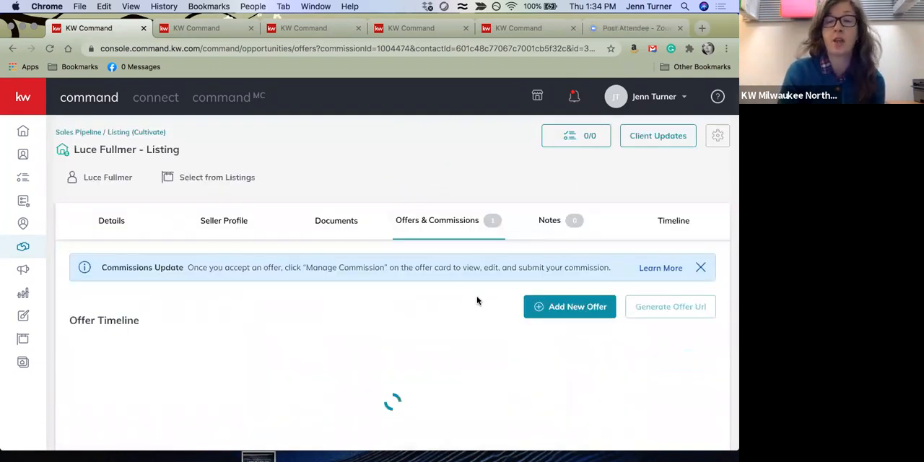
pyautogui.scroll(-2, 430, 367)
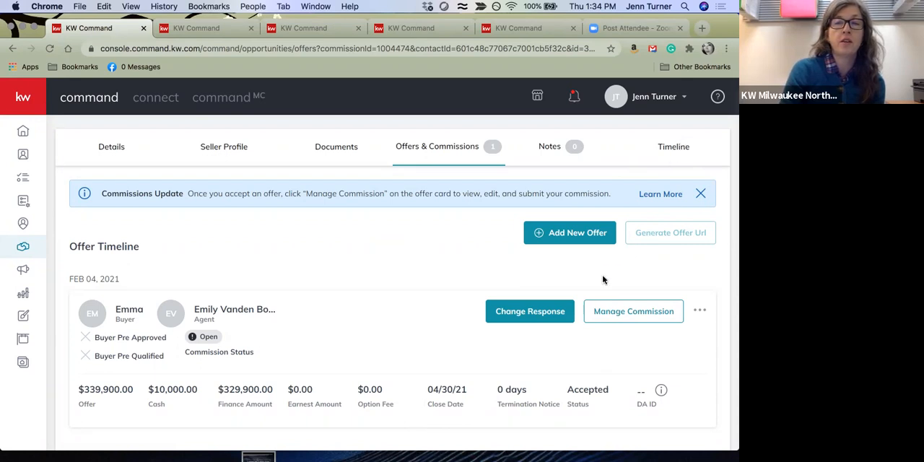
pyautogui.click(642, 314)
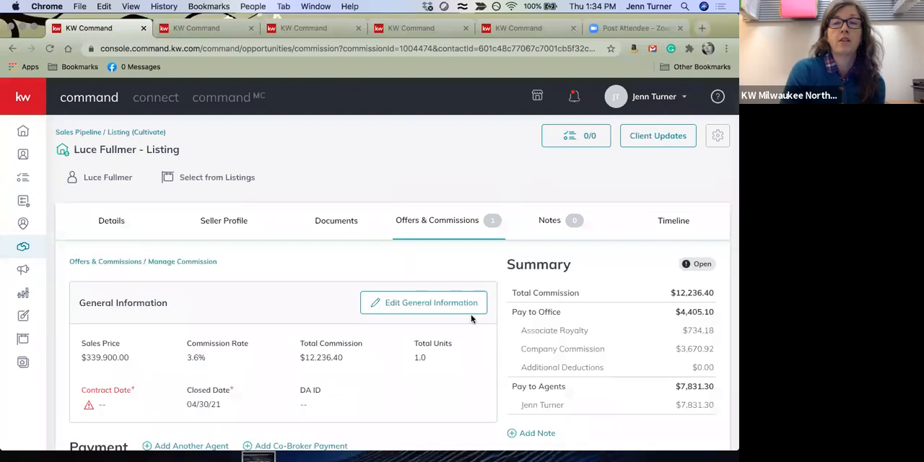
pyautogui.scroll(-2, 471, 315)
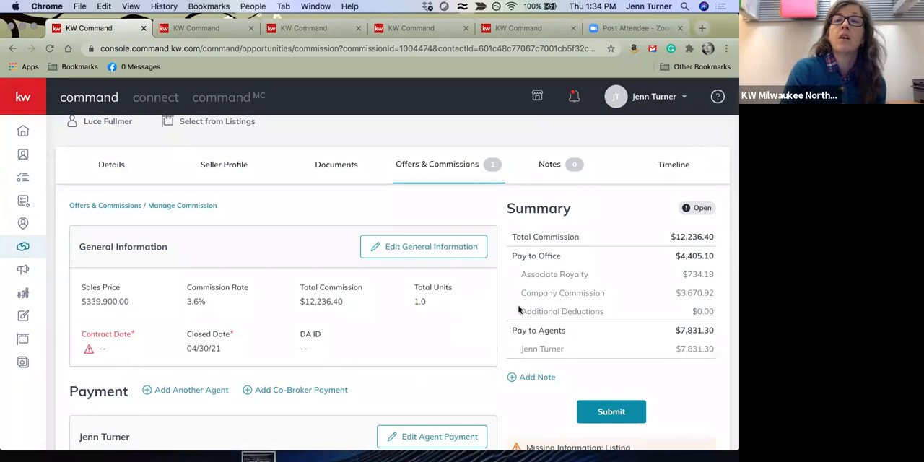
pyautogui.scroll(-3, 473, 292)
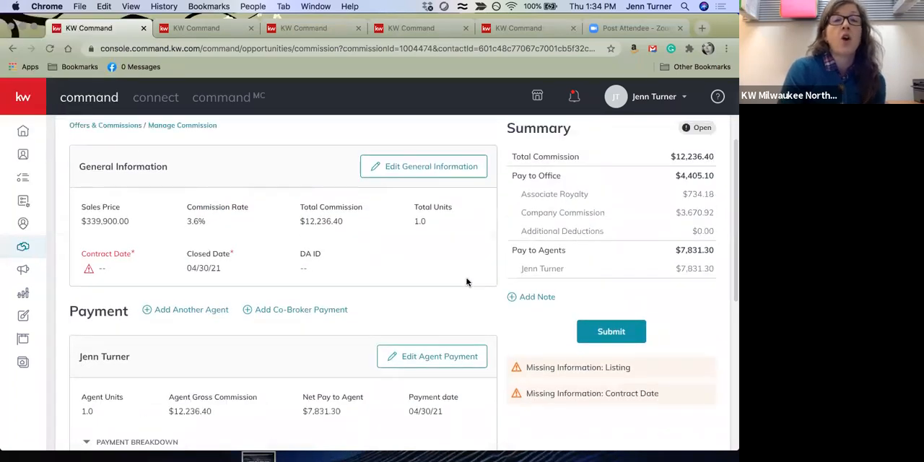
# Set the contract date in the commission's general information to 2/1/2021 and save the change
pyautogui.scroll(3, 467, 275)
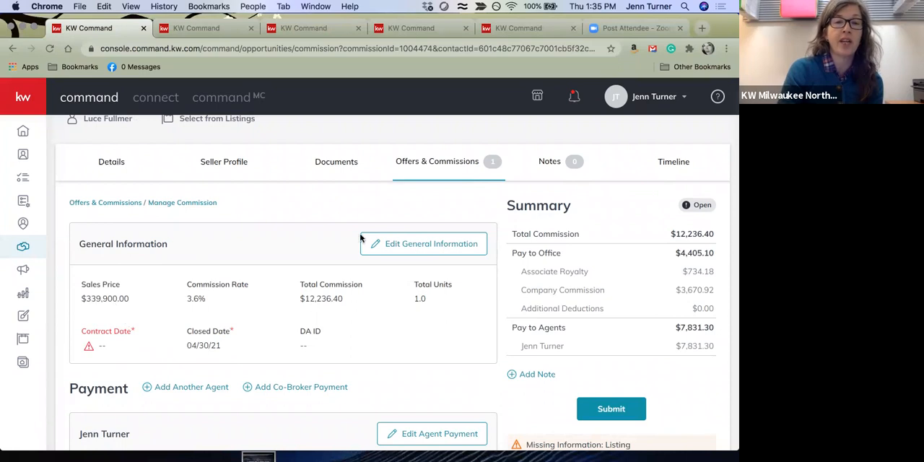
pyautogui.click(430, 244)
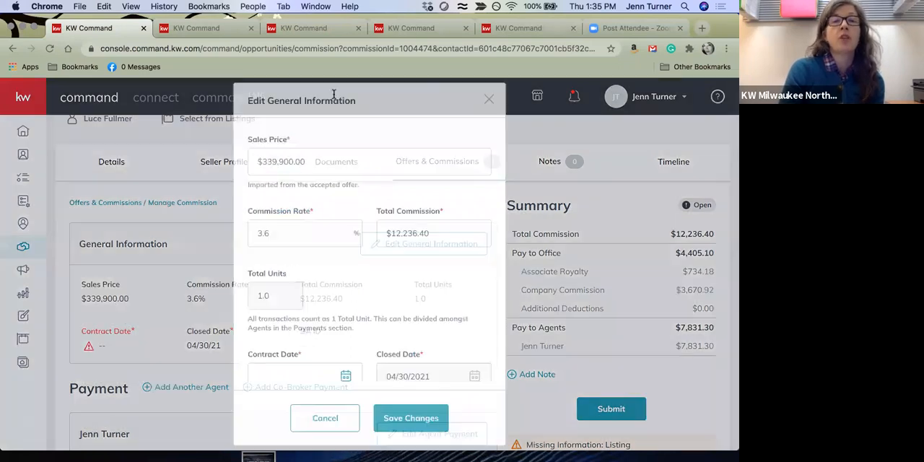
pyautogui.scroll(-3, 401, 233)
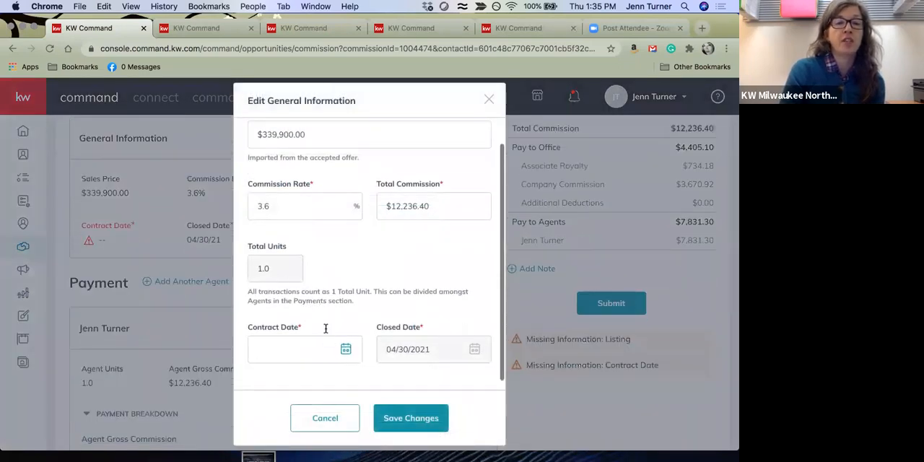
pyautogui.click(345, 349)
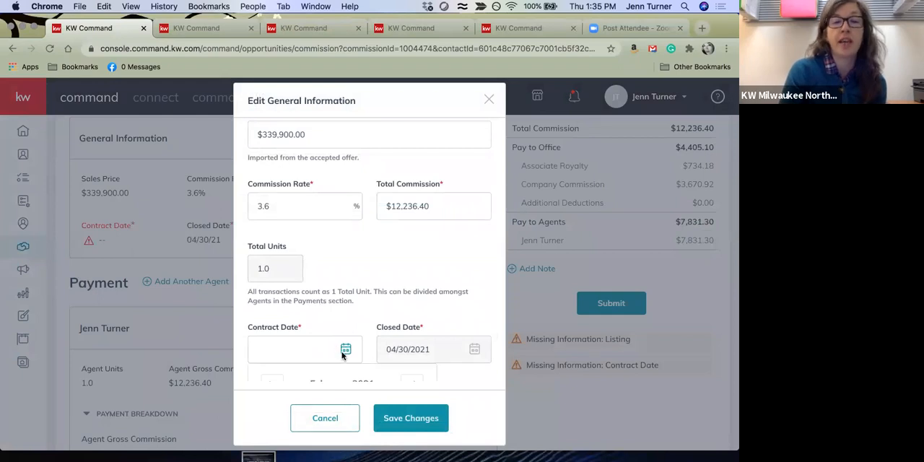
pyautogui.scroll(-3, 323, 356)
pyautogui.click(296, 293)
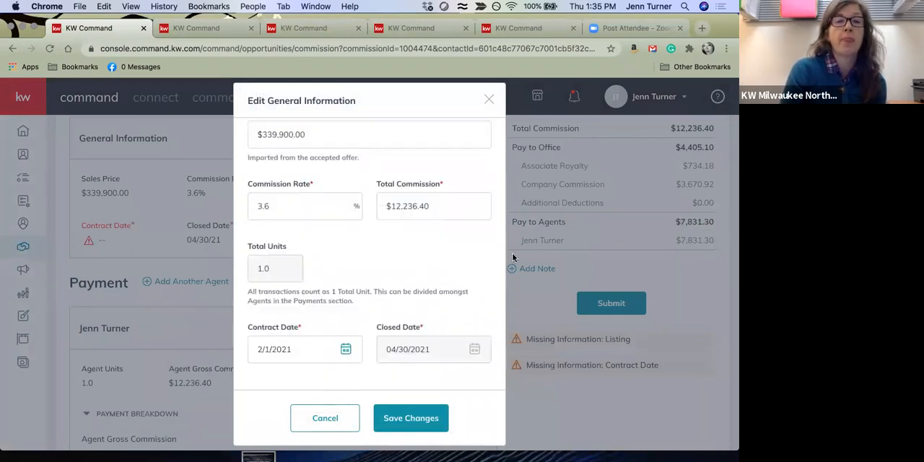
pyautogui.click(424, 417)
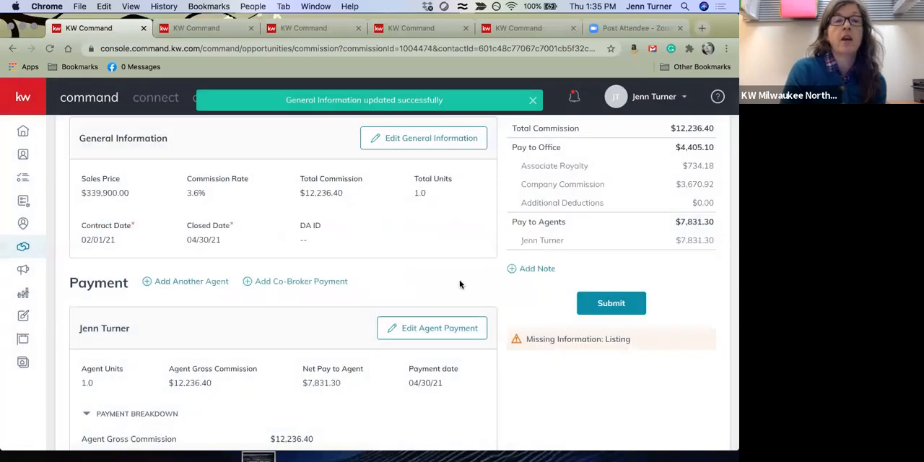
# Examine the agent's payment breakdown, including gross commission, associate royalty, company commission, cap progress and additional deductions
pyautogui.scroll(-3, 460, 284)
pyautogui.scroll(-1, 460, 284)
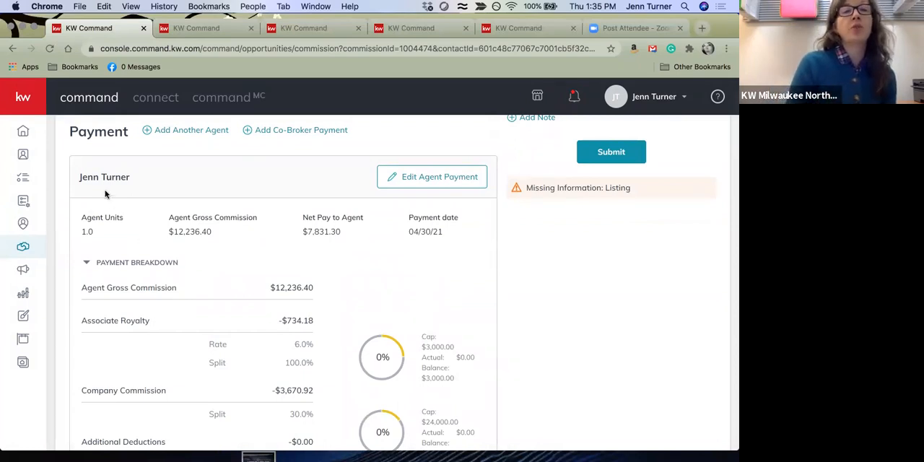
pyautogui.scroll(1, 257, 239)
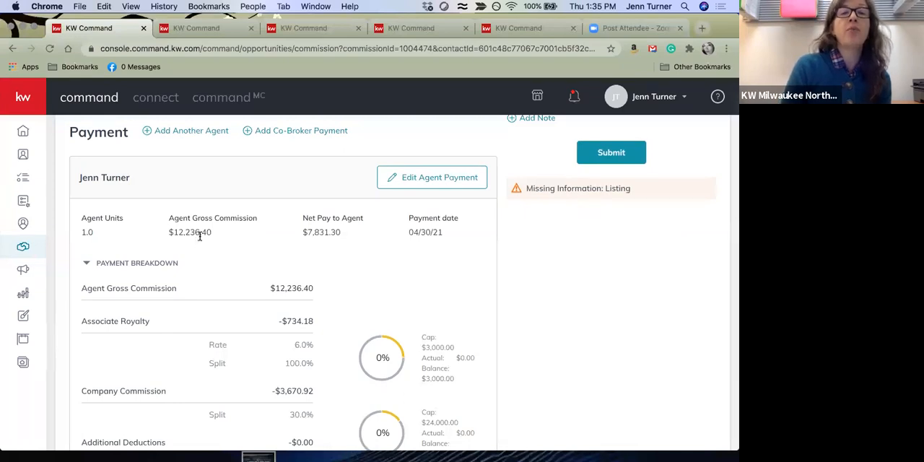
pyautogui.scroll(5, 376, 285)
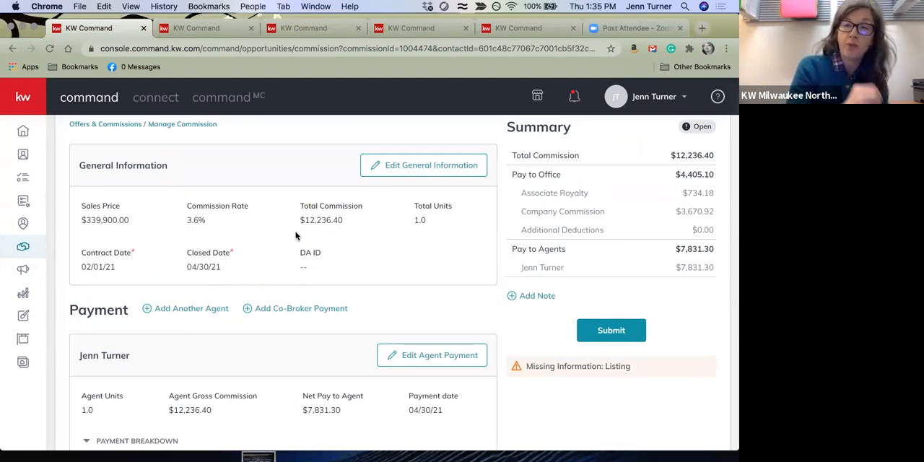
pyautogui.scroll(-7, 296, 235)
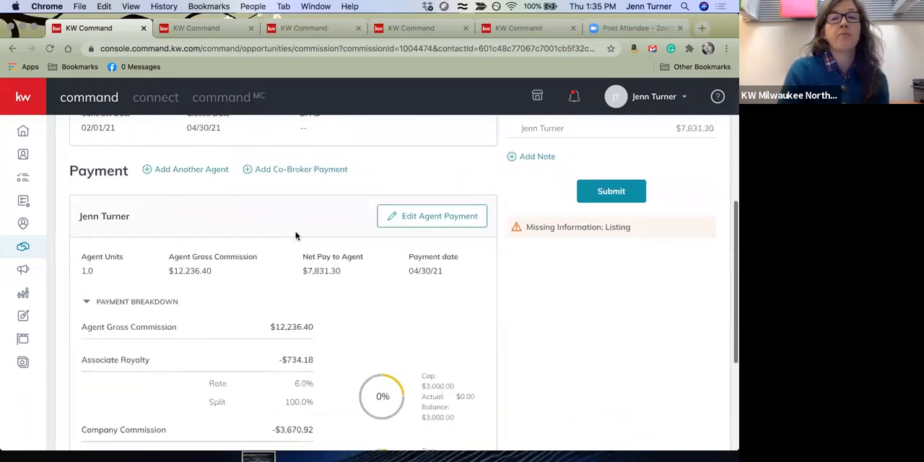
pyautogui.scroll(-2, 342, 260)
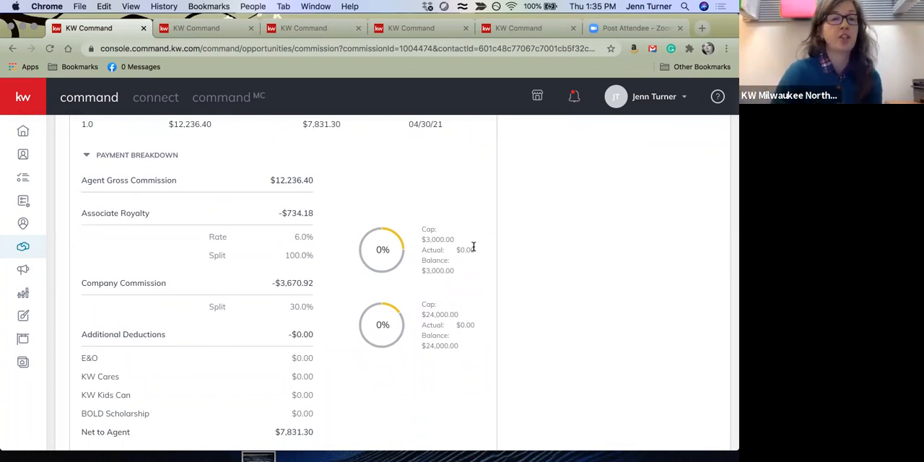
pyautogui.scroll(-1, 473, 249)
pyautogui.scroll(5, 472, 249)
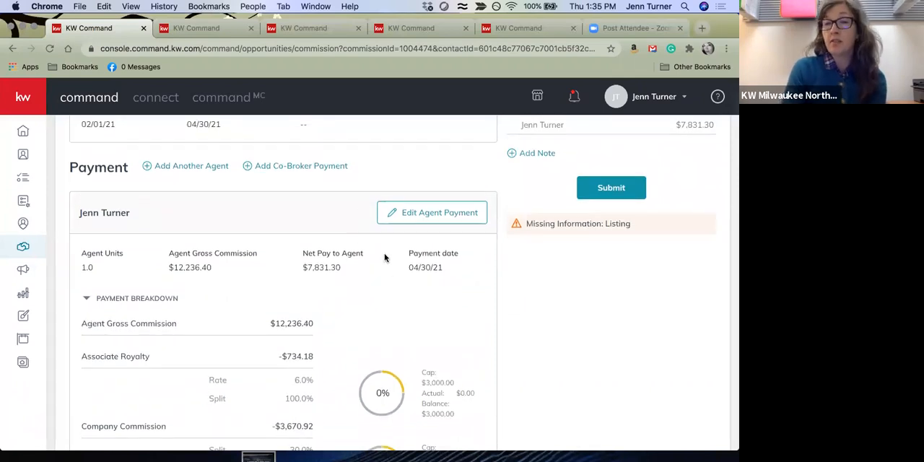
# Open the agent's payment for editing and start an extra payment item of type Bonus
pyautogui.click(434, 213)
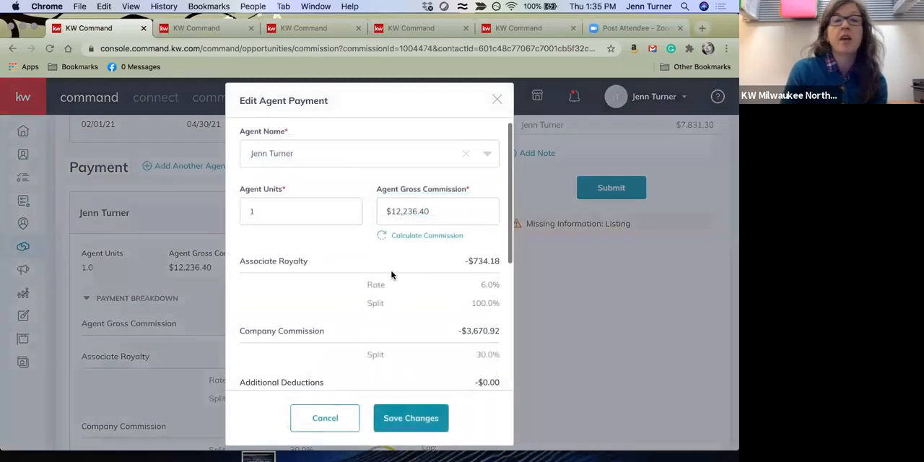
pyautogui.scroll(-3, 403, 291)
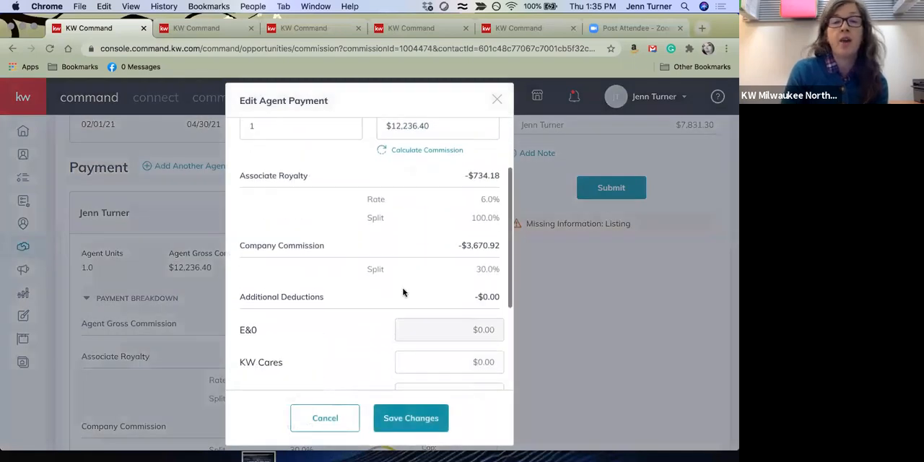
pyautogui.scroll(2, 404, 293)
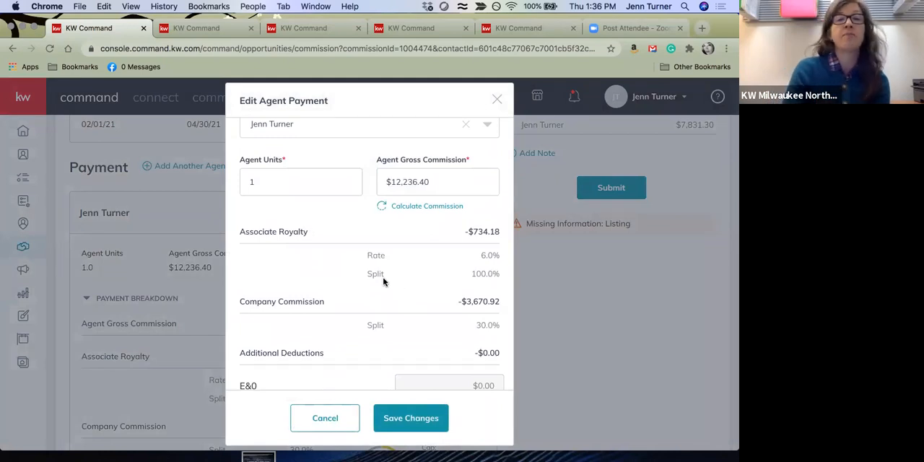
pyautogui.scroll(-5, 390, 282)
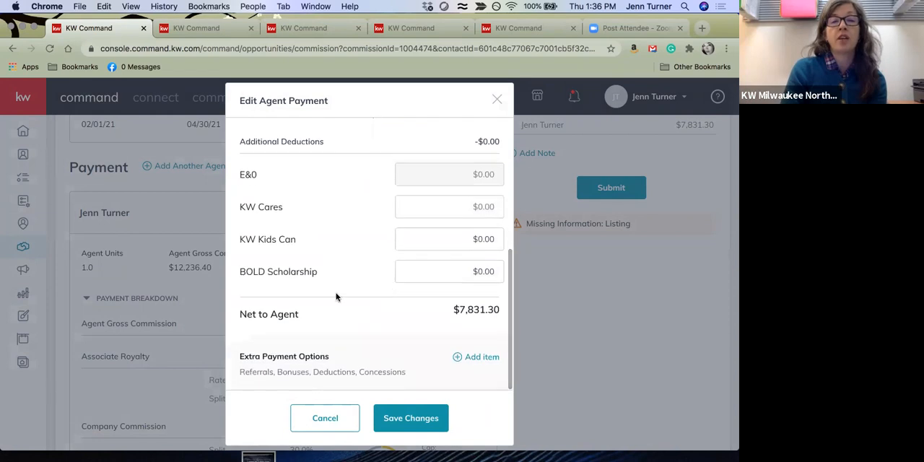
pyautogui.click(482, 361)
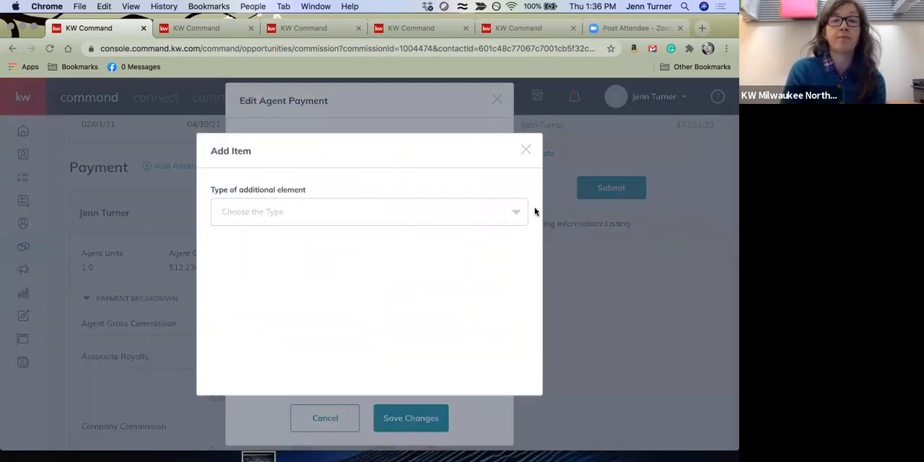
pyautogui.click(518, 213)
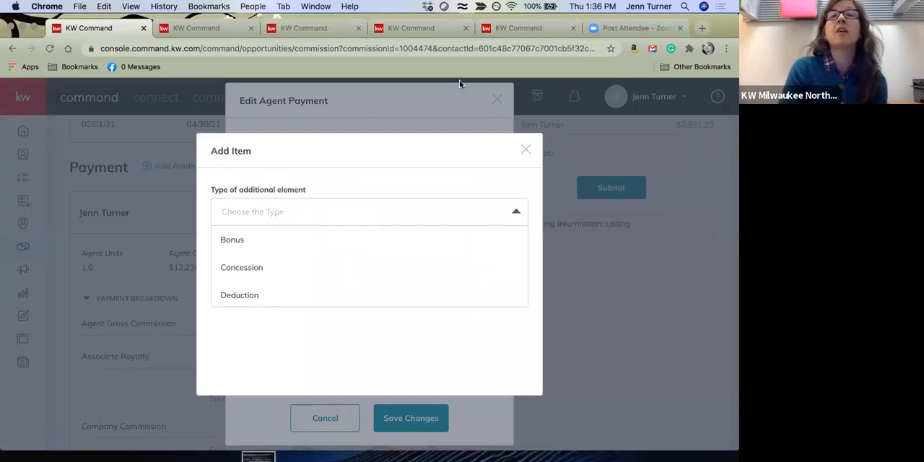
pyautogui.scroll(-3, 288, 290)
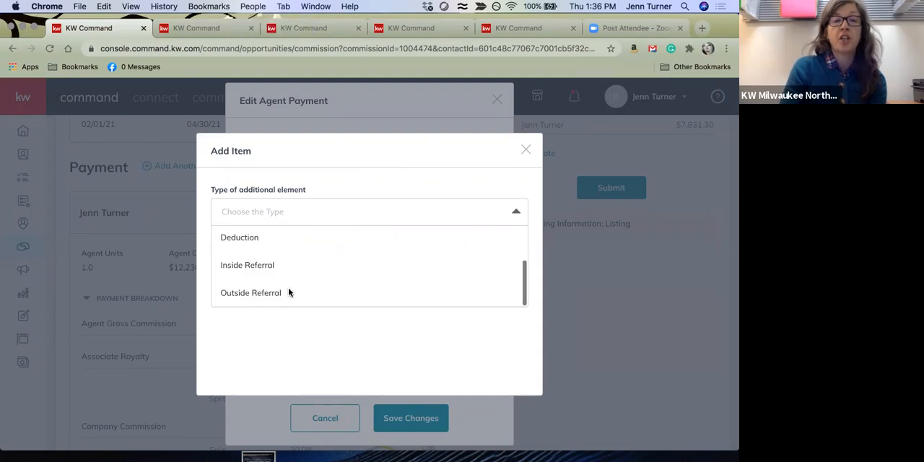
pyautogui.scroll(3, 304, 260)
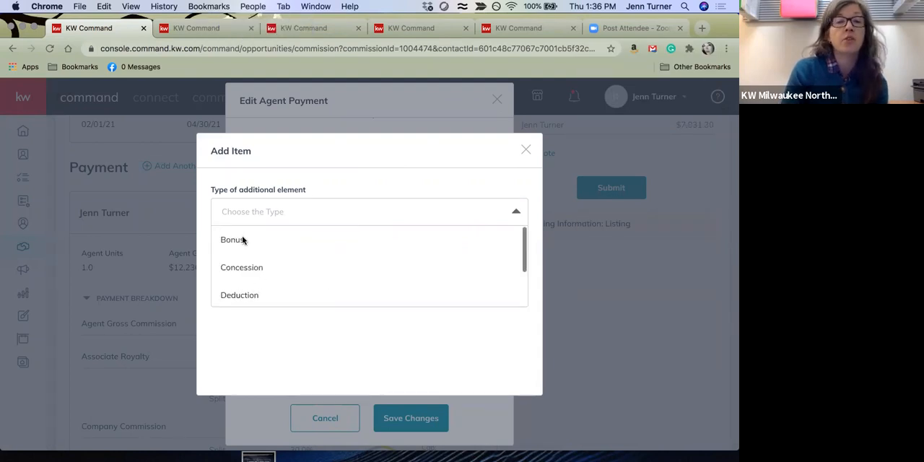
pyautogui.click(238, 240)
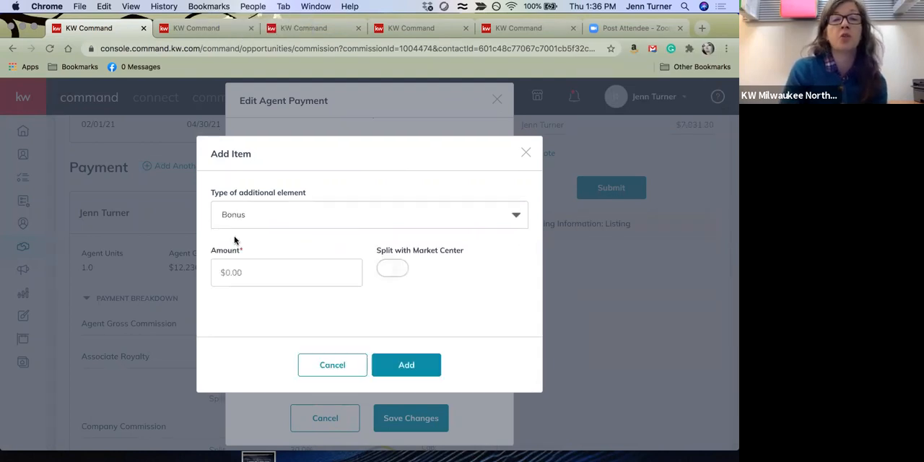
# Split the bonus with the Market Center, set its amount to $295.00, add it and save the agent payment
pyautogui.click(396, 271)
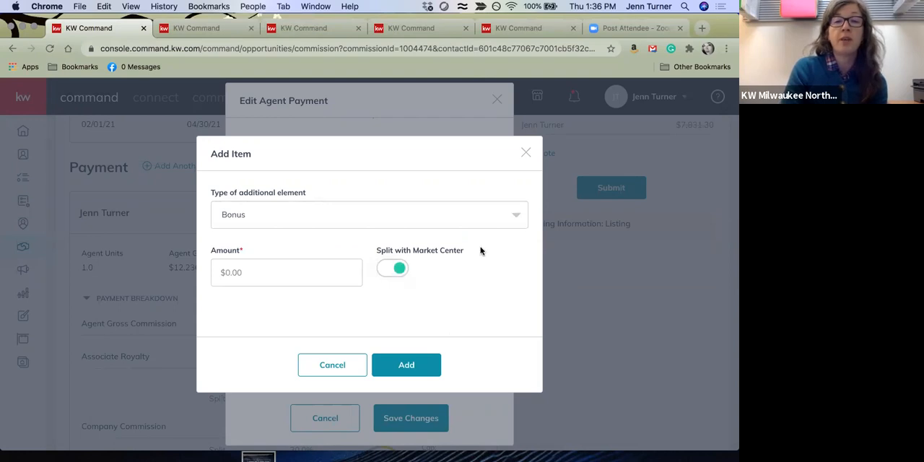
pyautogui.click(415, 363)
pyautogui.click(291, 283)
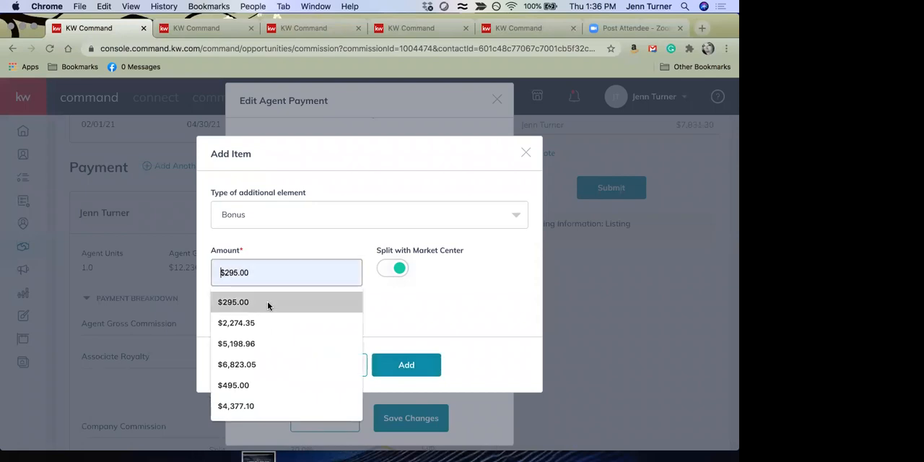
pyautogui.click(268, 304)
pyautogui.click(418, 362)
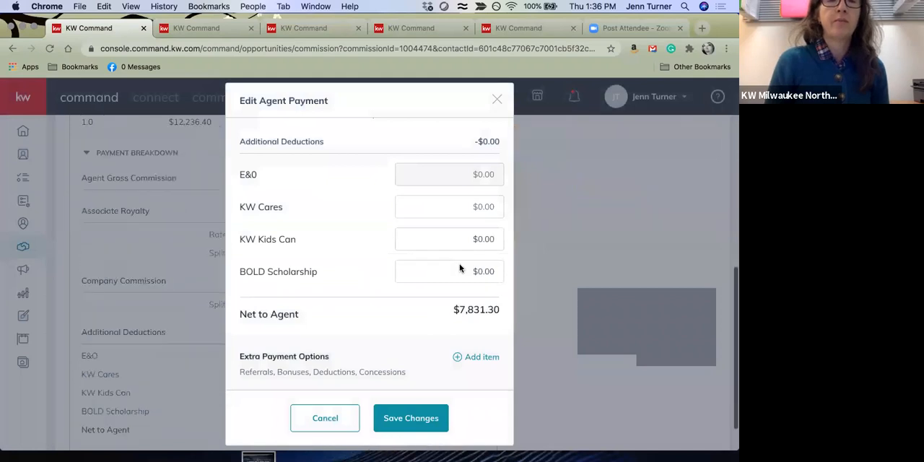
pyautogui.click(432, 416)
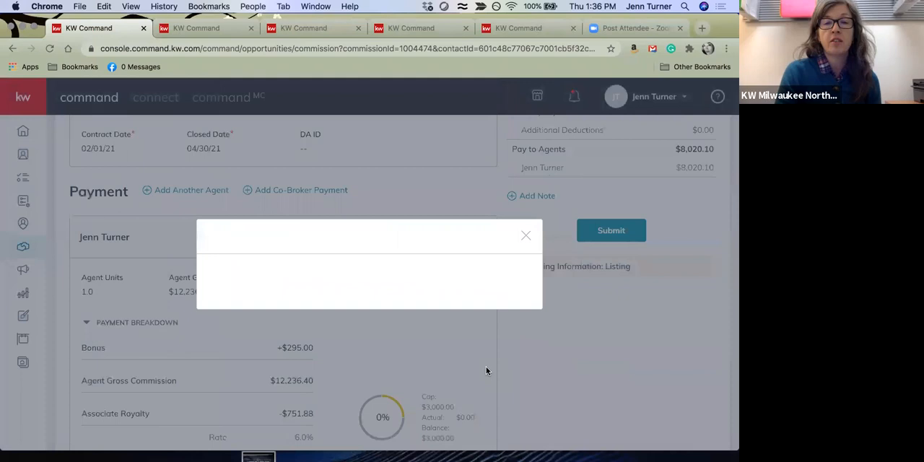
# Examine the agent's payment breakdown with the bonus, including associate royalty, company commission and net pay
pyautogui.scroll(-2, 469, 379)
pyautogui.scroll(-1, 469, 379)
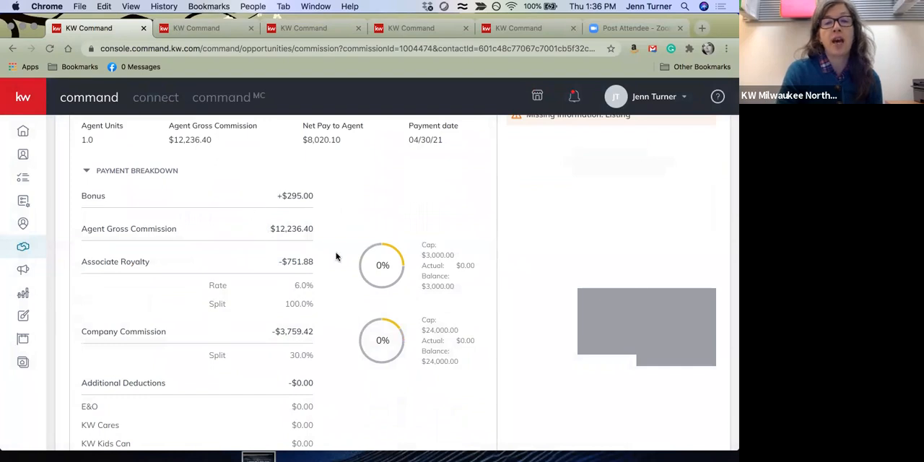
pyautogui.scroll(-3, 363, 341)
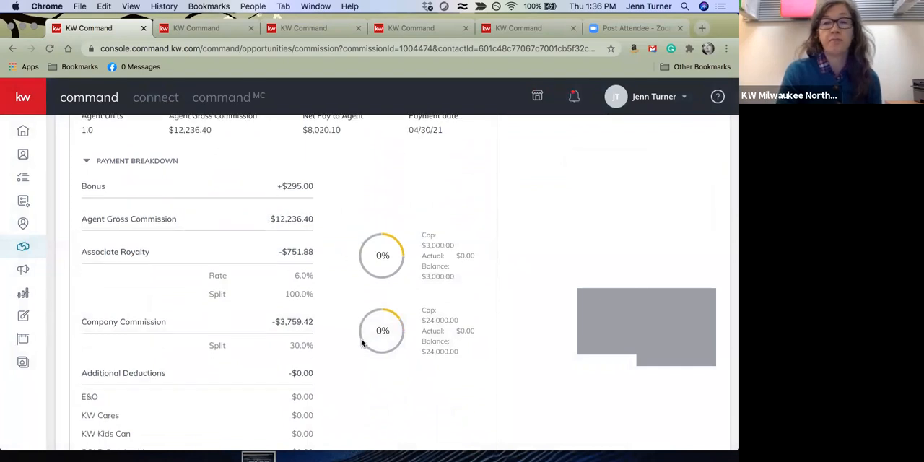
pyautogui.scroll(4, 362, 341)
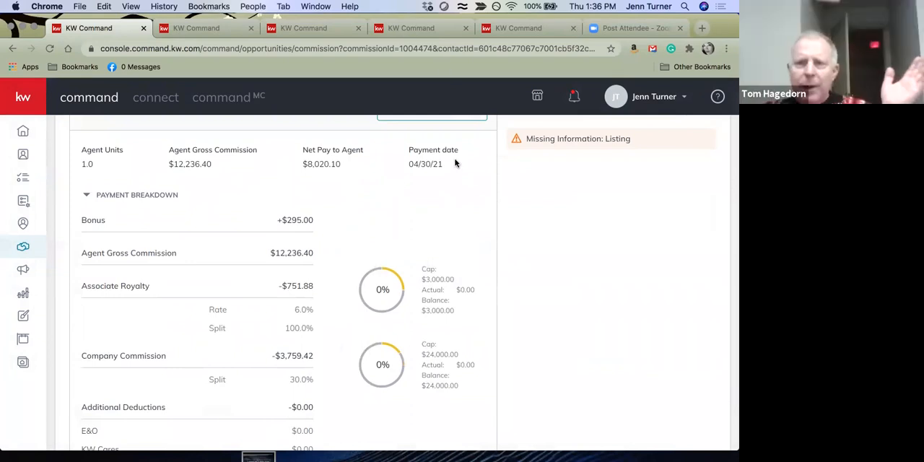
pyautogui.scroll(-1, 466, 233)
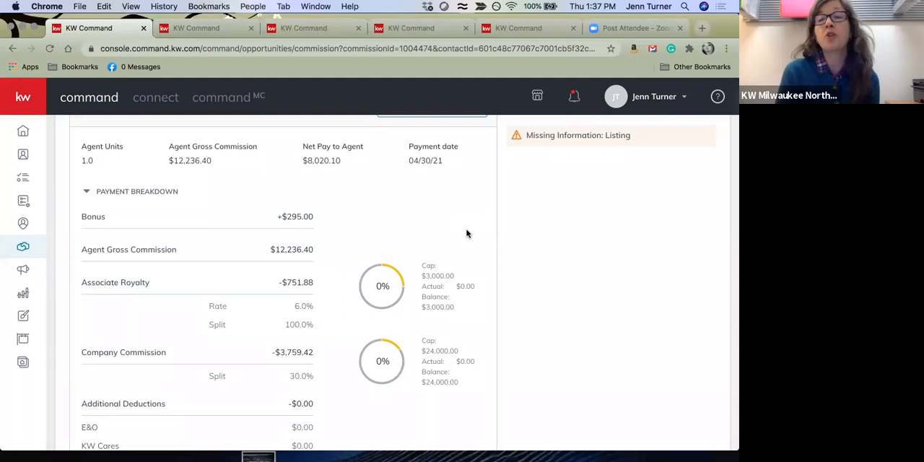
pyautogui.scroll(2, 467, 233)
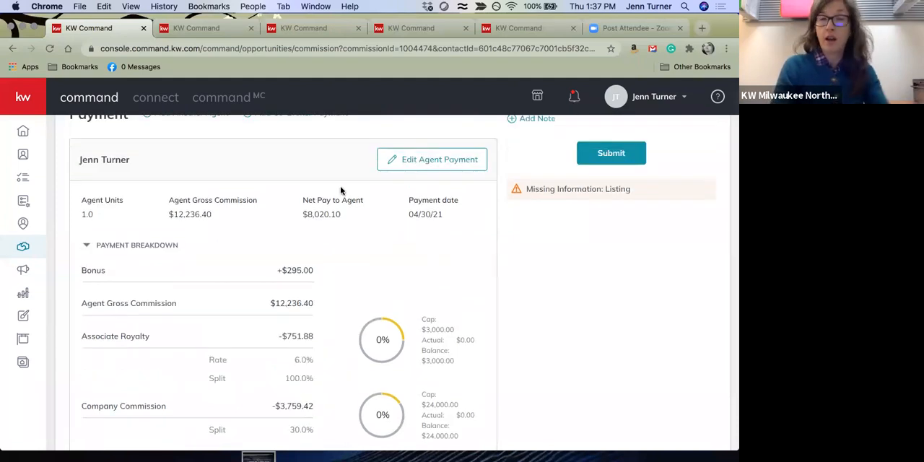
# Reopen the agent's payment for editing and start an extra payment item of type Deduction
pyautogui.click(431, 158)
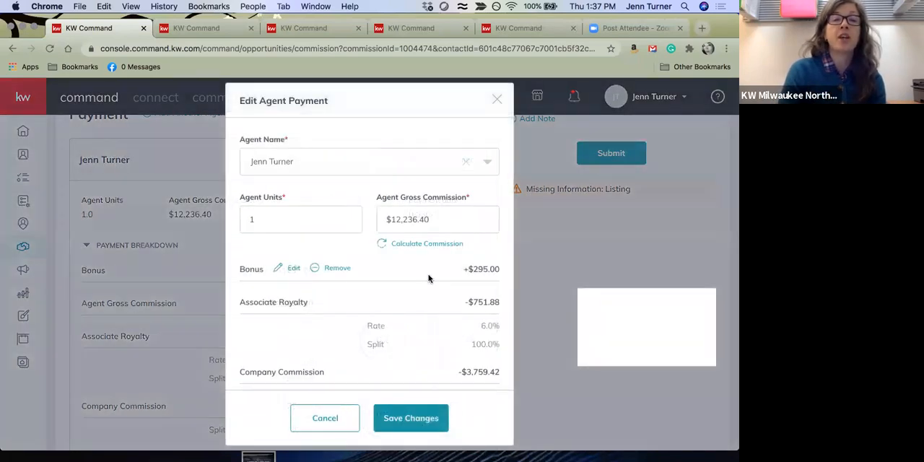
pyautogui.scroll(-5, 428, 274)
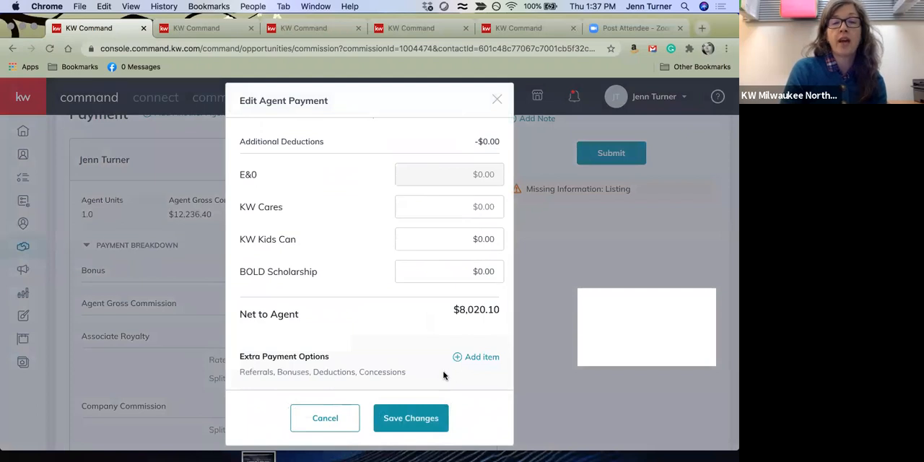
pyautogui.click(485, 358)
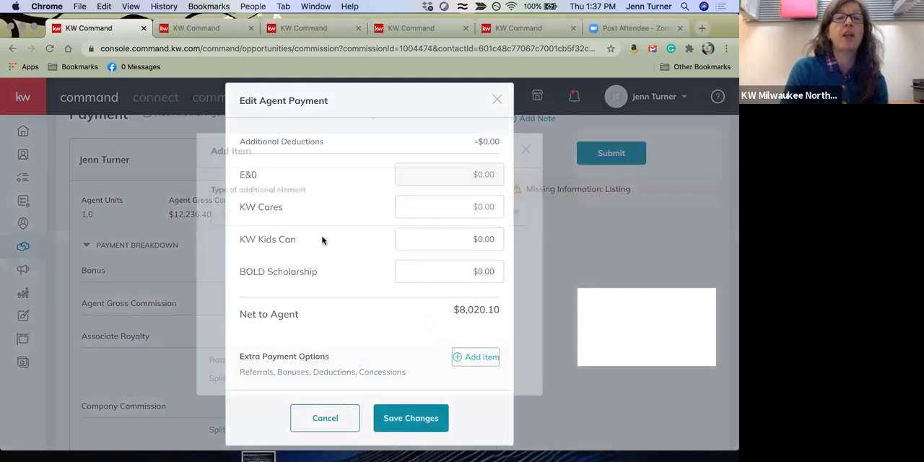
pyautogui.click(512, 213)
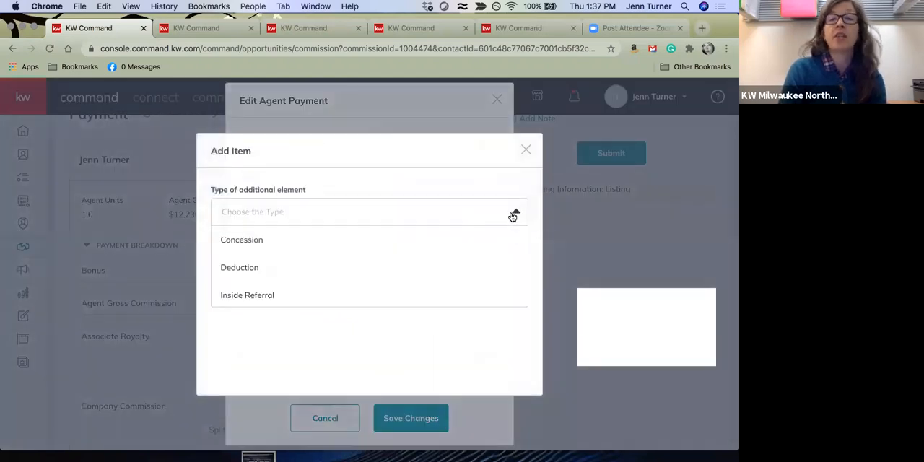
pyautogui.click(316, 274)
# Set the deduction's amount to $295.00, its description to BAC and its payee to KW
pyautogui.click(253, 224)
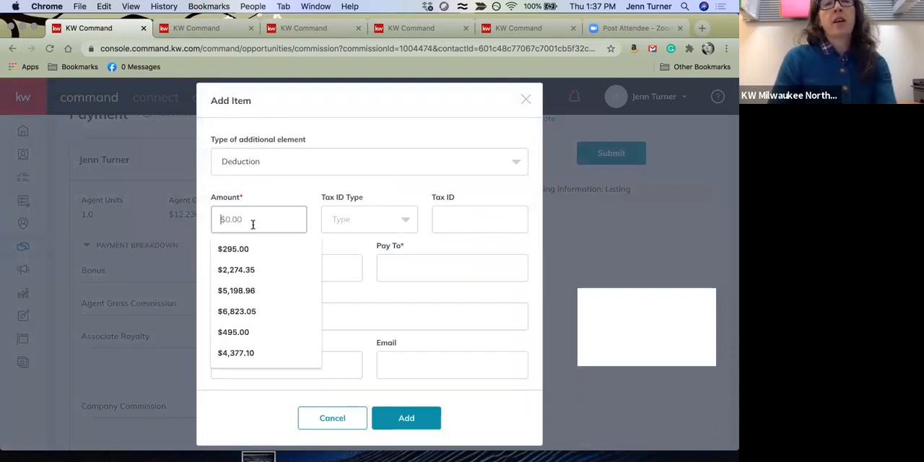
pyautogui.write('295')
pyautogui.press('Tab')
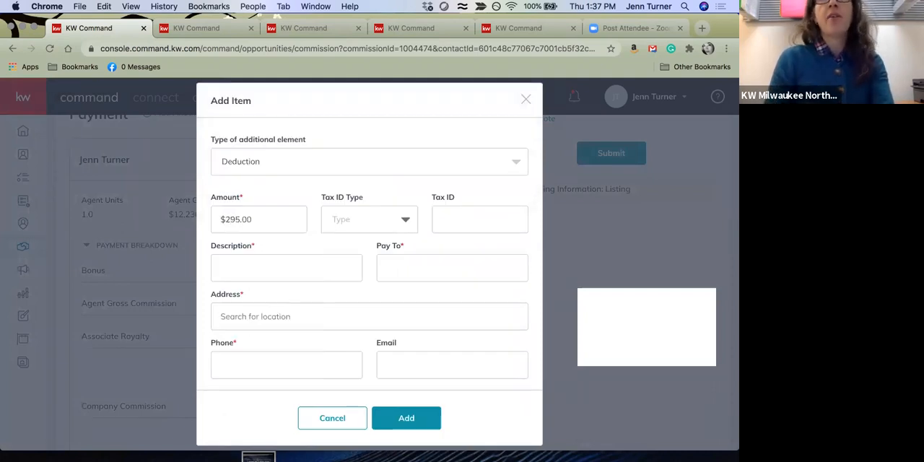
pyautogui.press('Tab')
pyautogui.write('BAC')
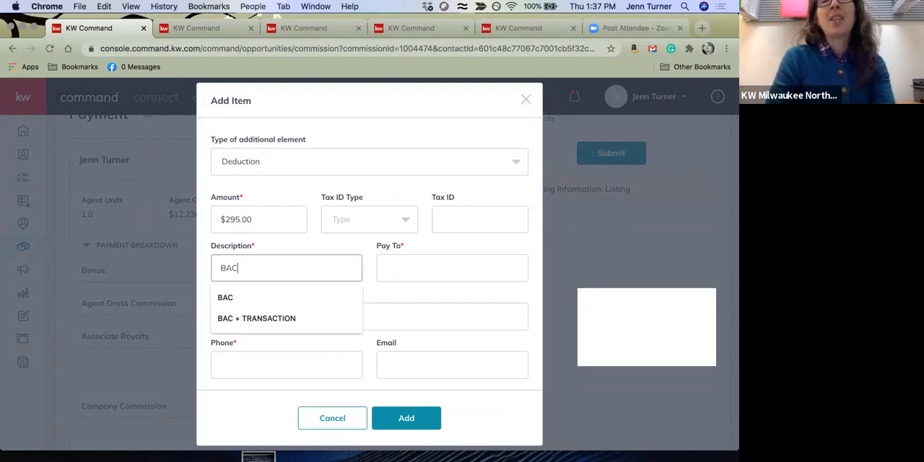
pyautogui.press('Tab')
pyautogui.write('KW')
pyautogui.press('Tab')
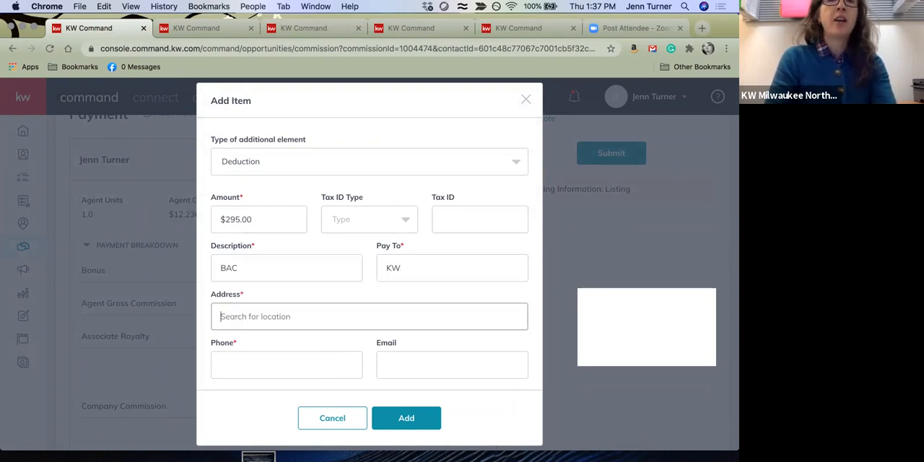
# Fill in the deduction payee's address, phone number and e-mail from the matching suggestions
pyautogui.write('205')
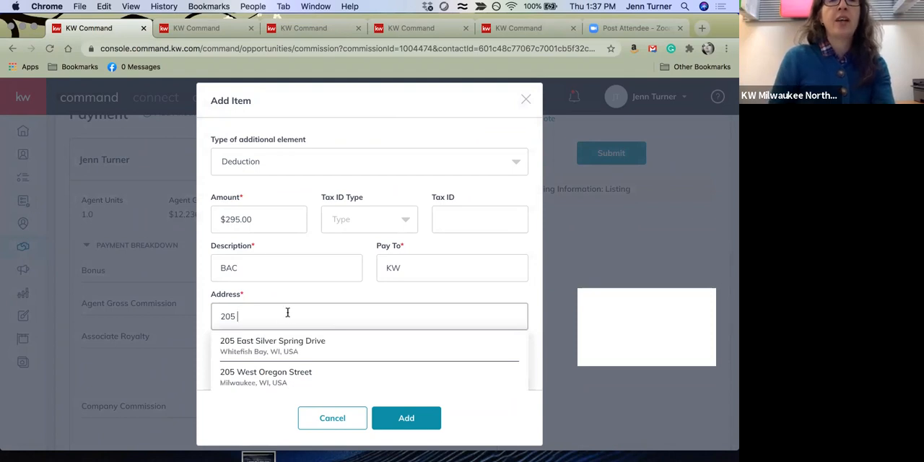
pyautogui.click(296, 346)
pyautogui.scroll(-1, 339, 352)
pyautogui.click(308, 357)
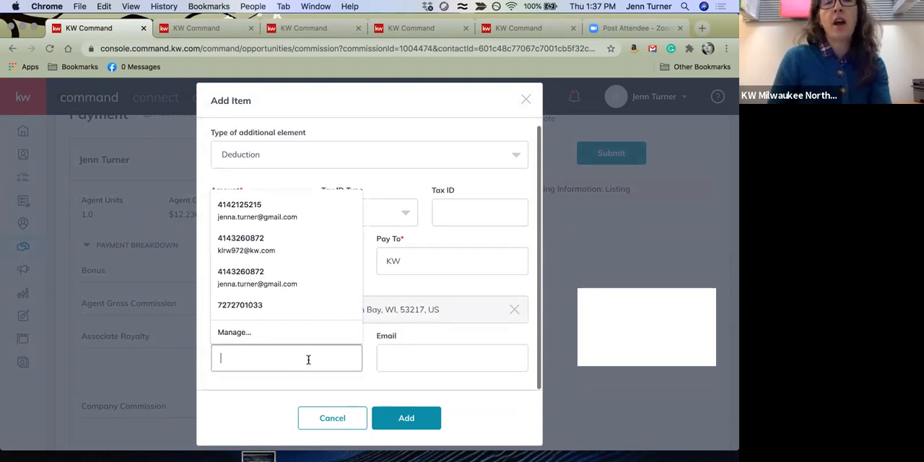
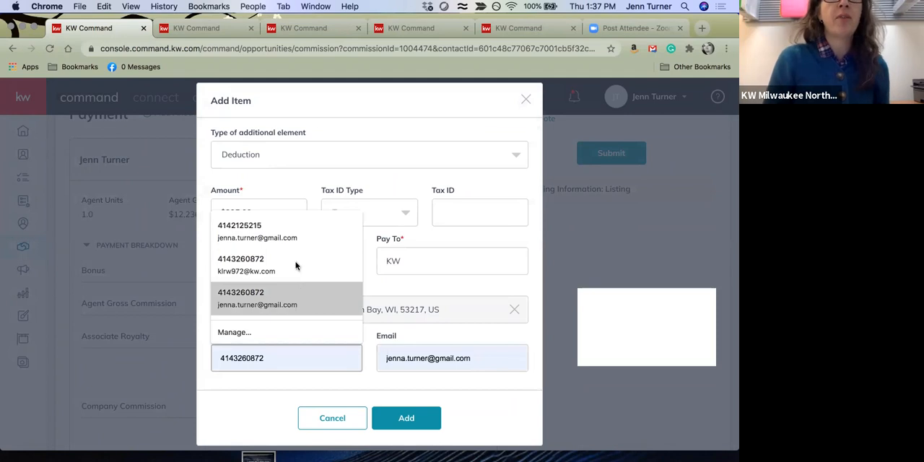
pyautogui.click(294, 233)
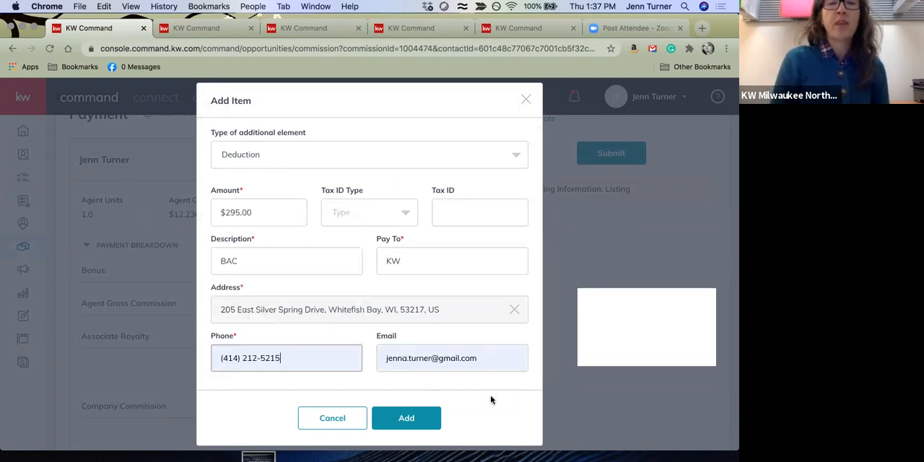
# Add the BAC deduction to the agent's payment and save the payment changes
pyautogui.click(425, 426)
pyautogui.scroll(-1, 476, 307)
pyautogui.click(406, 430)
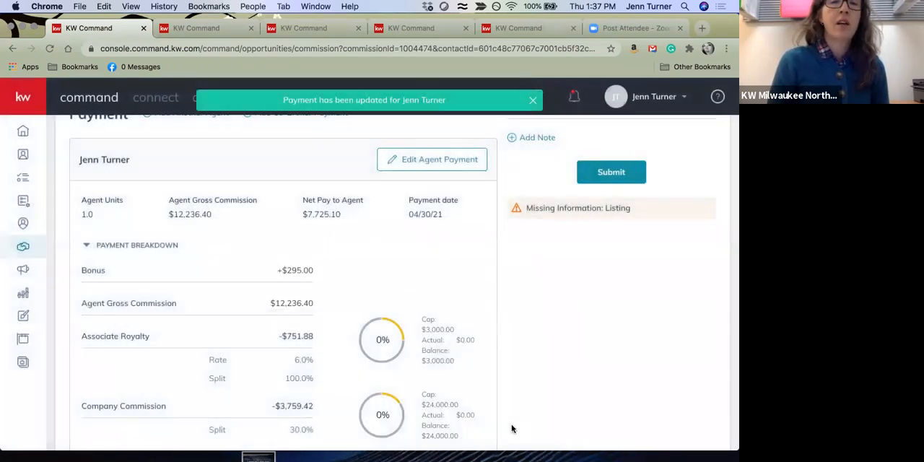
# Review the updated payment breakdown, commission summary and missing-information notice before submission
pyautogui.scroll(-5, 511, 423)
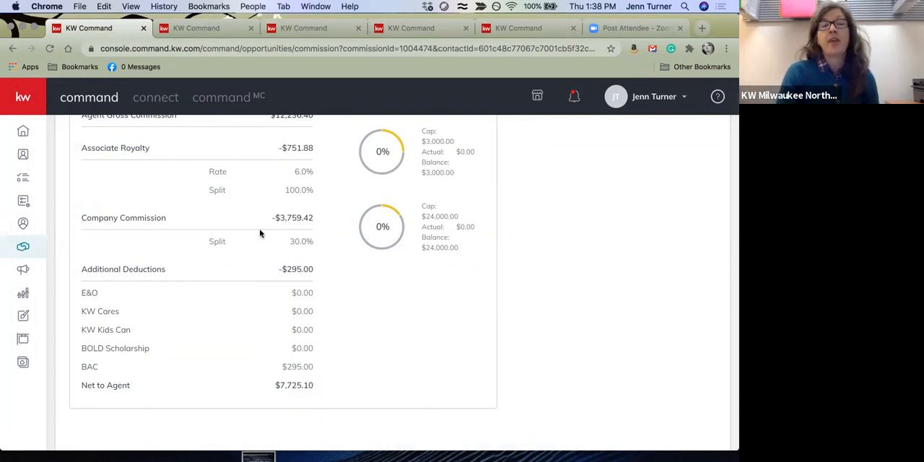
pyautogui.scroll(5, 306, 233)
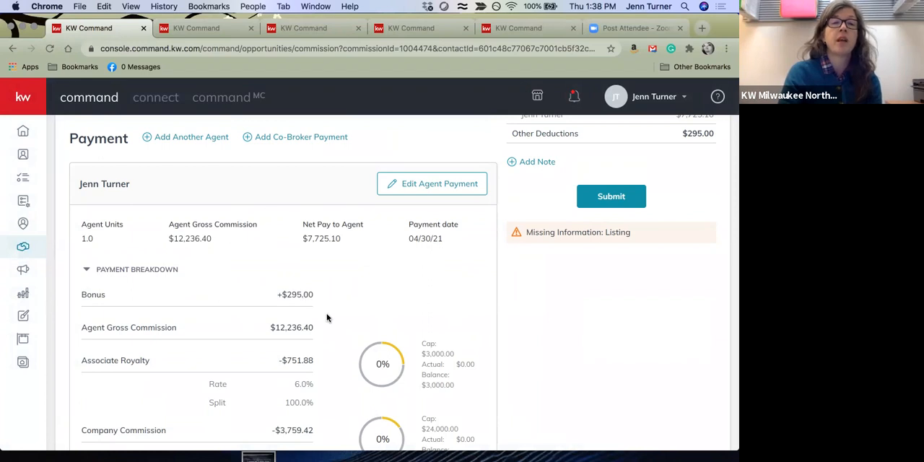
pyautogui.scroll(-5, 478, 331)
pyautogui.scroll(10, 479, 330)
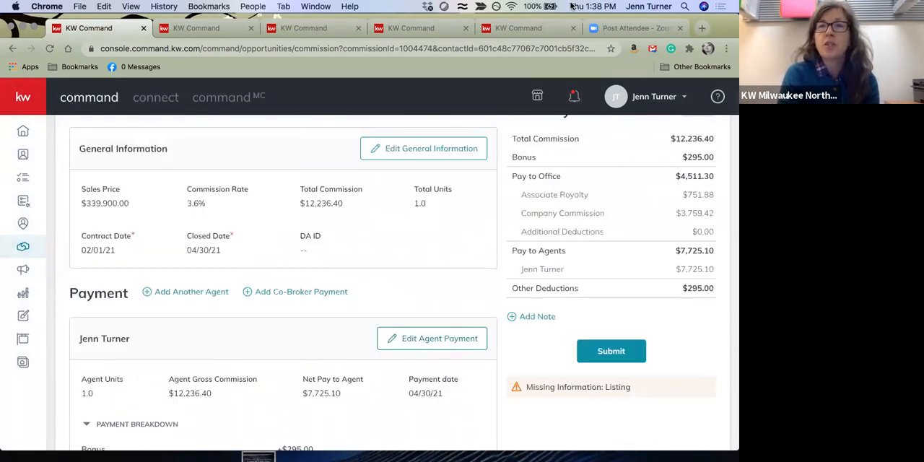
pyautogui.scroll(-3, 553, 373)
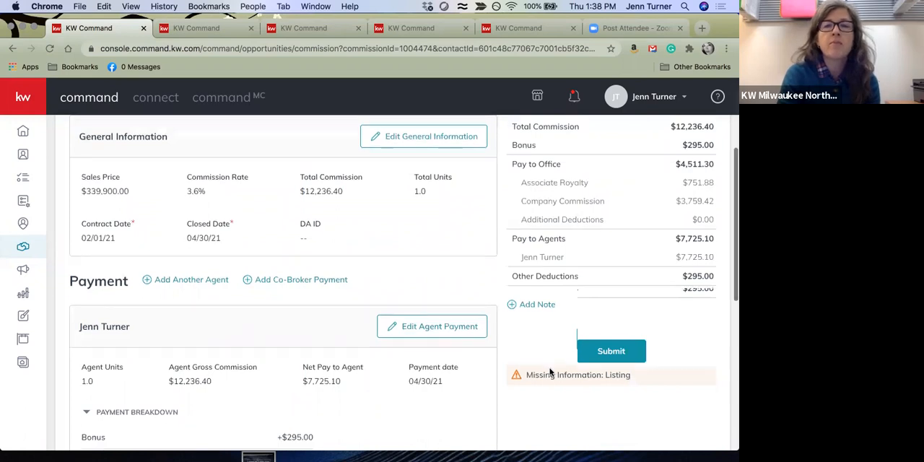
pyautogui.scroll(8, 390, 215)
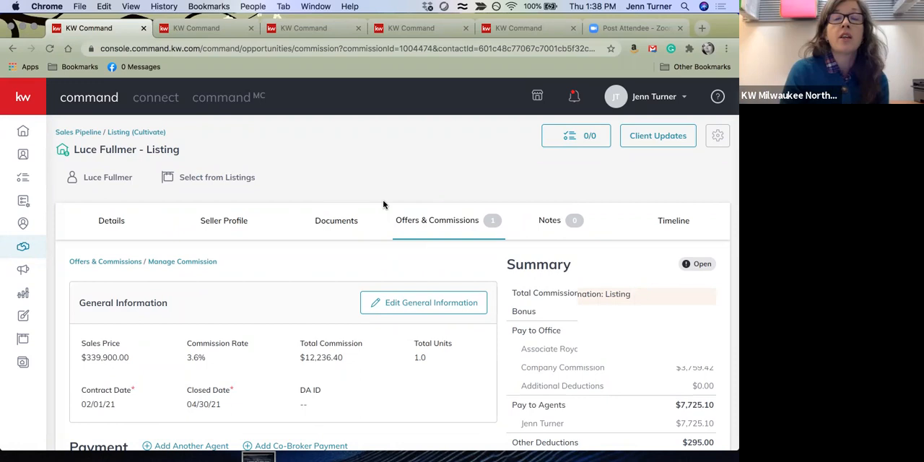
# Return to the offer timeline, reopen the accepted offer's commission page and review its payment details
pyautogui.click(405, 218)
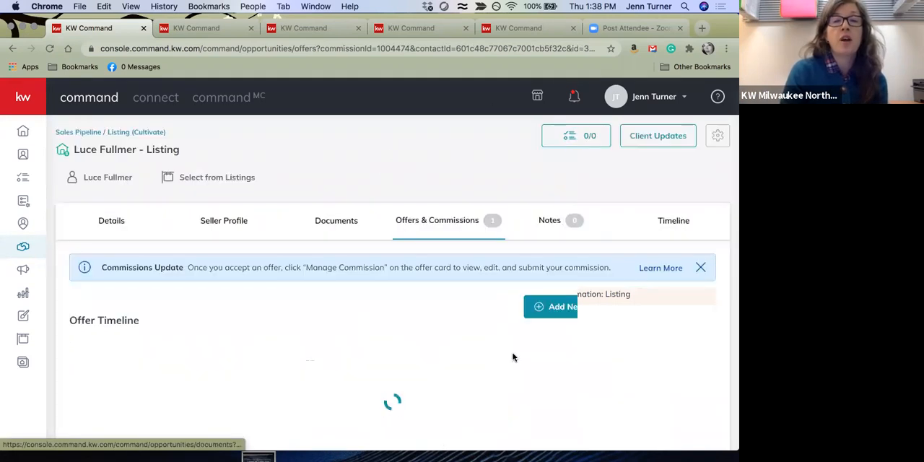
pyautogui.scroll(-3, 495, 330)
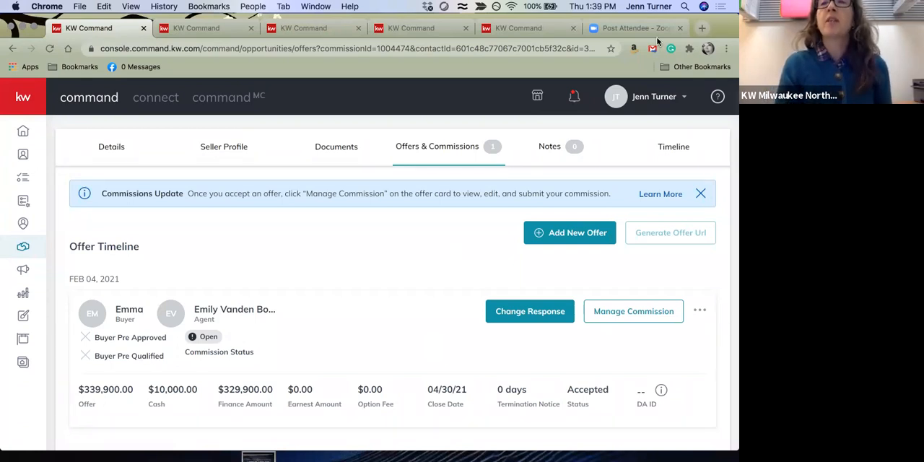
pyautogui.click(590, 315)
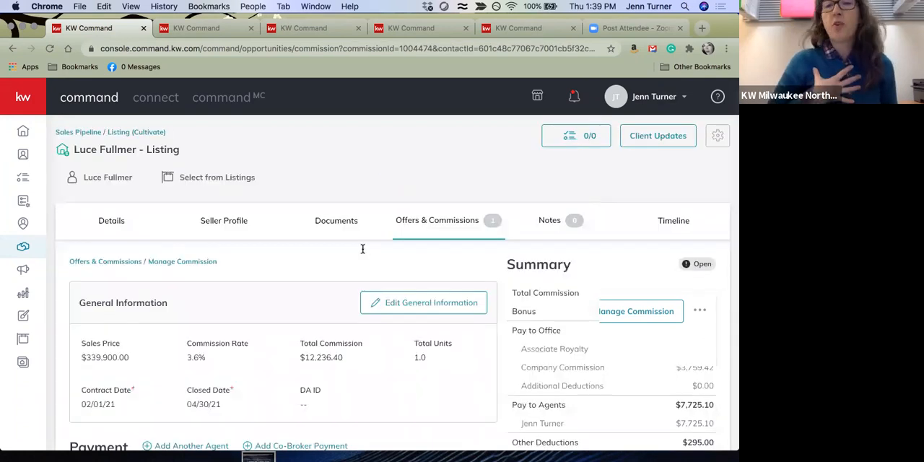
pyautogui.scroll(-5, 541, 403)
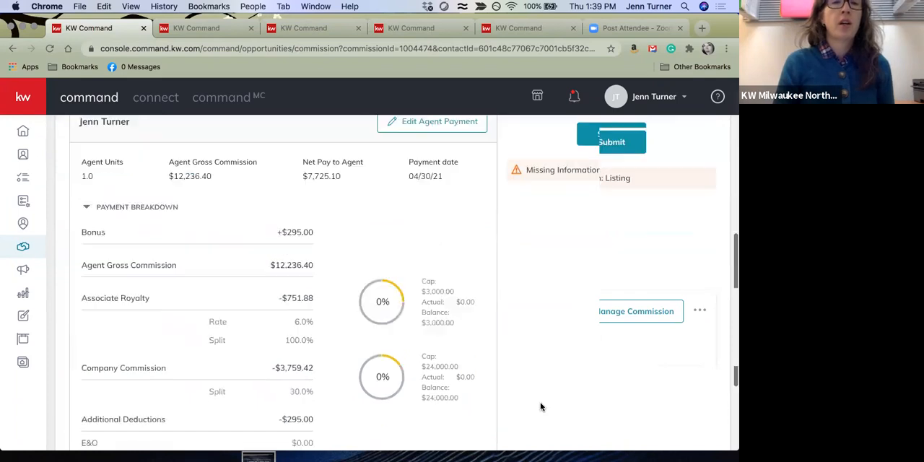
pyautogui.scroll(-3, 541, 406)
pyautogui.scroll(5, 541, 407)
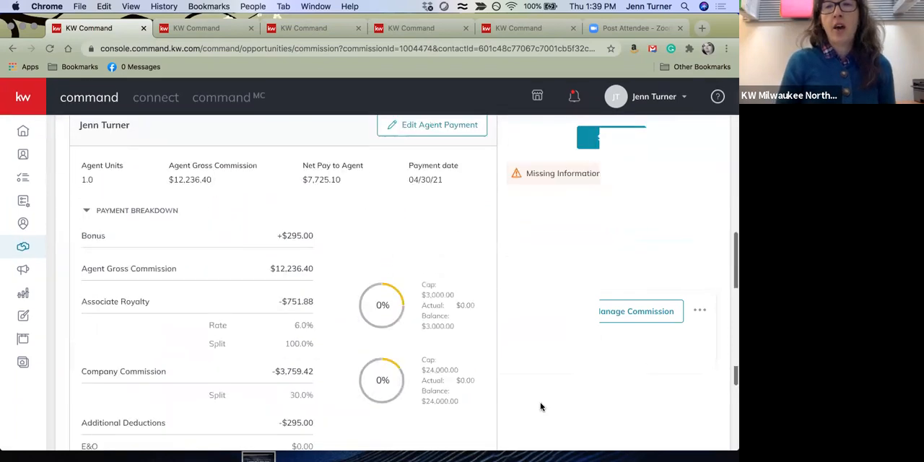
pyautogui.scroll(5, 540, 407)
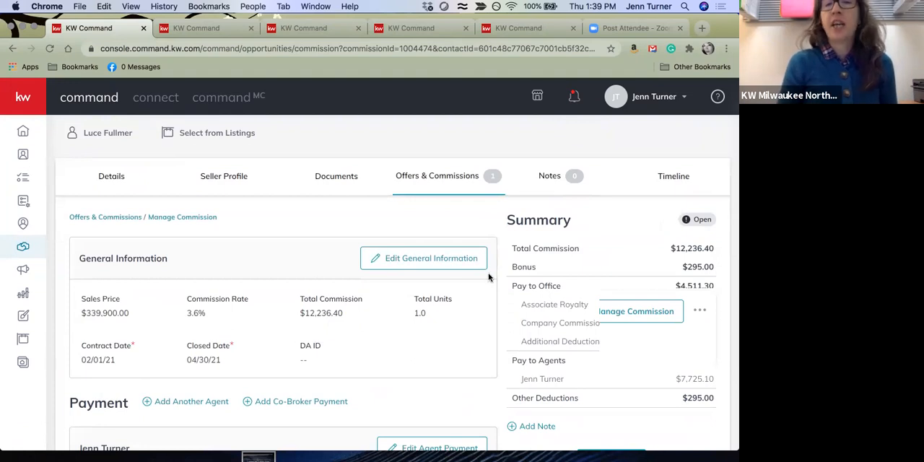
# Check the sales price, commission rate, units and dates in the general information form, and close it without saving
pyautogui.click(457, 268)
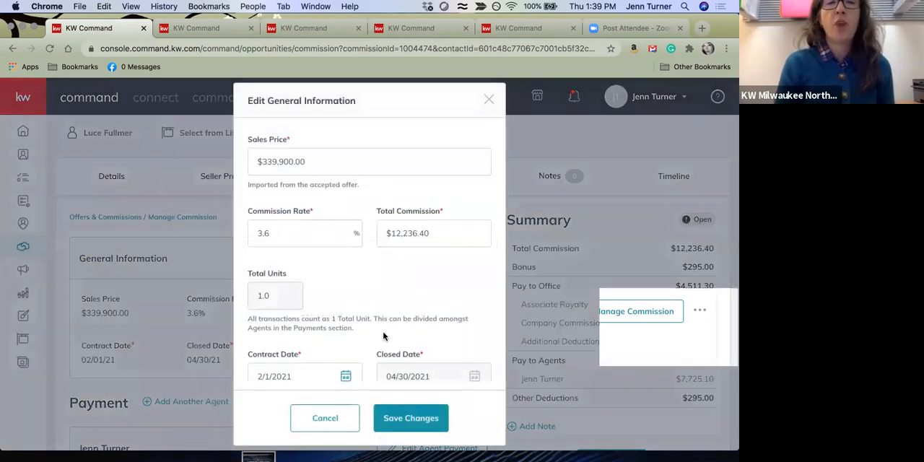
pyautogui.scroll(-1, 289, 370)
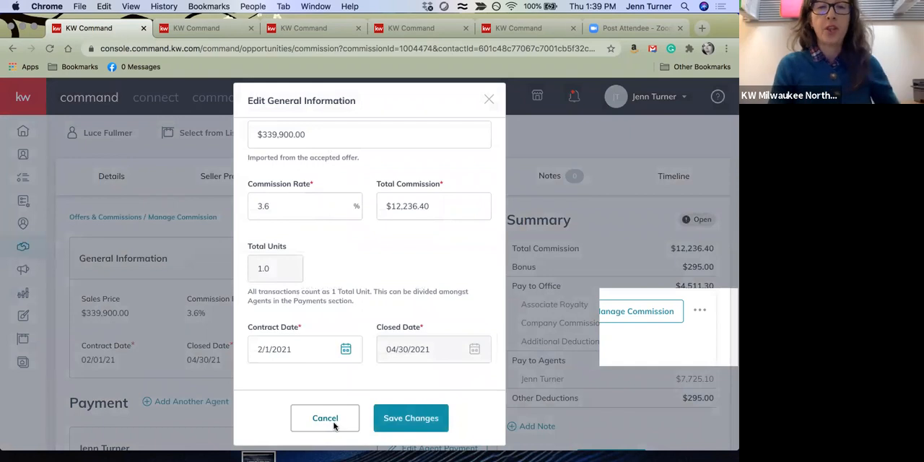
pyautogui.click(323, 419)
# Set the agent's units to 0.75 in the agent payment and save the changes
pyautogui.scroll(-5, 497, 286)
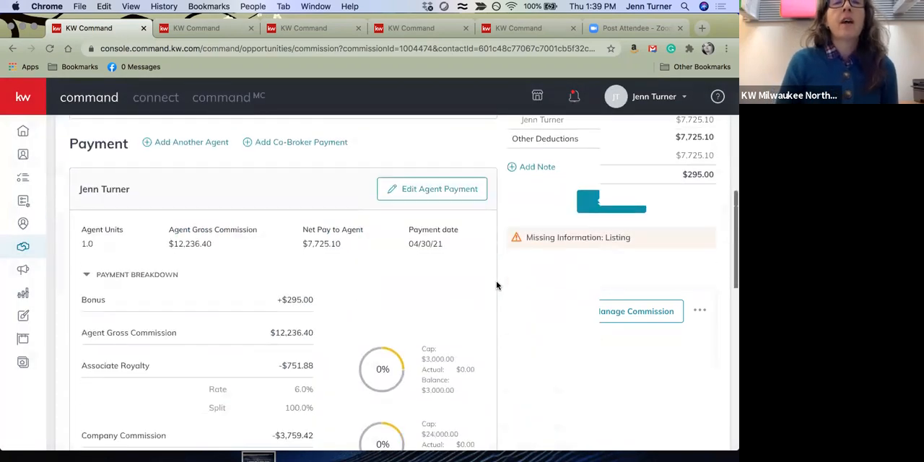
pyautogui.scroll(-1, 497, 285)
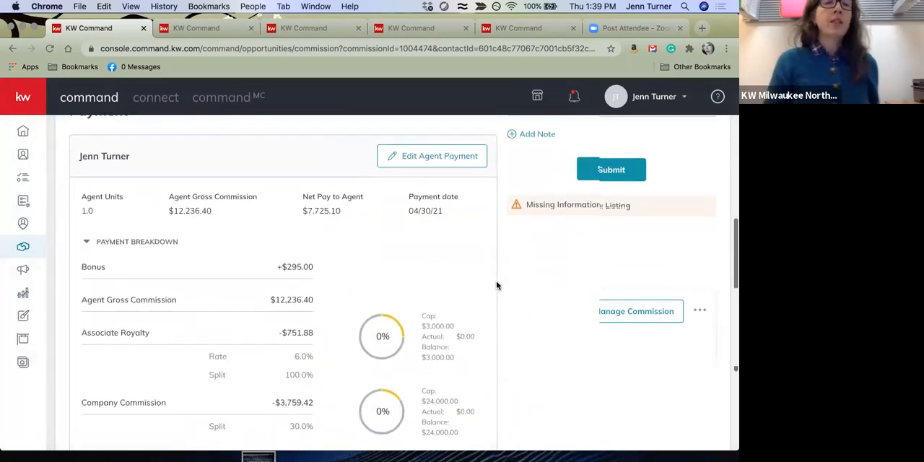
pyautogui.scroll(2, 497, 286)
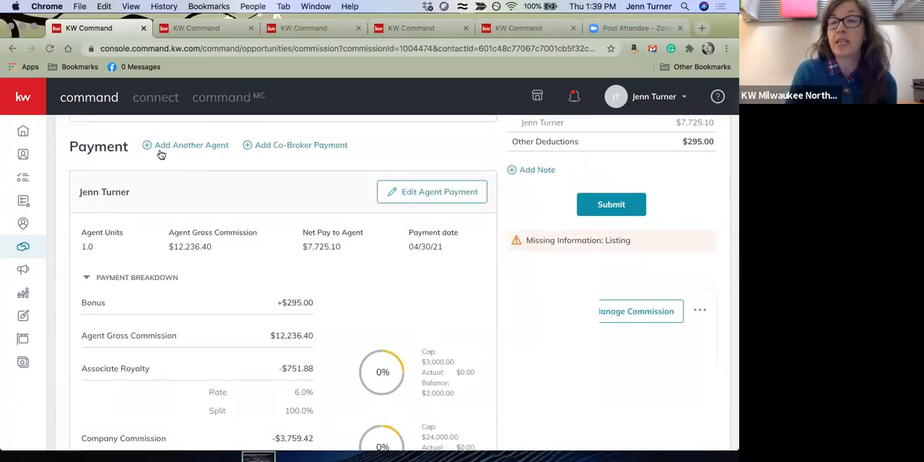
pyautogui.click(396, 199)
pyautogui.click(270, 219)
pyautogui.press('BackSpace')
pyautogui.write('.75')
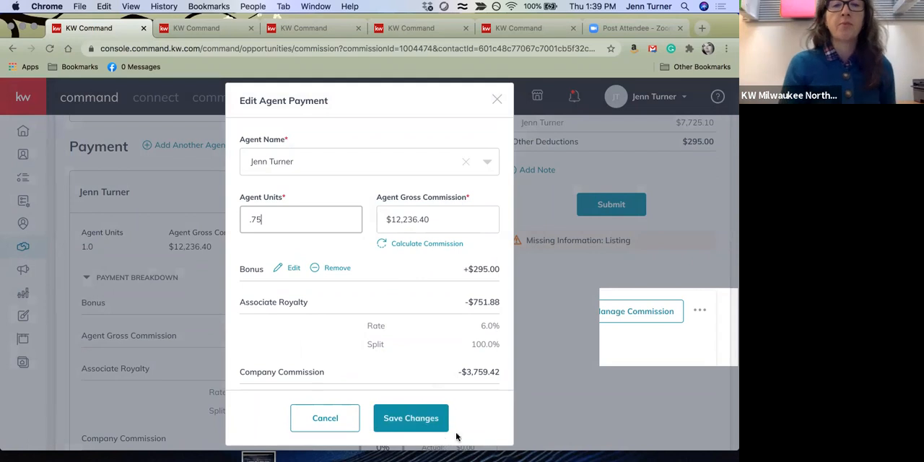
pyautogui.click(417, 421)
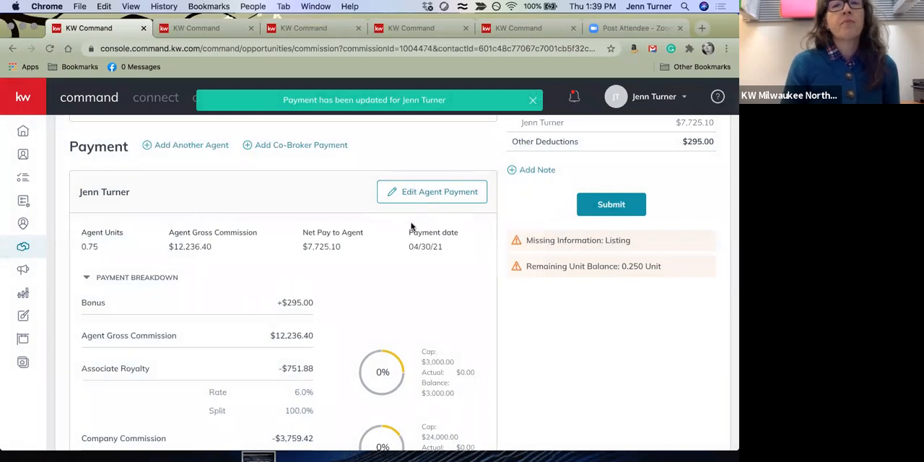
# Recalculate the agent's gross commission from the assigned 0.75 units and save the payment
pyautogui.click(458, 191)
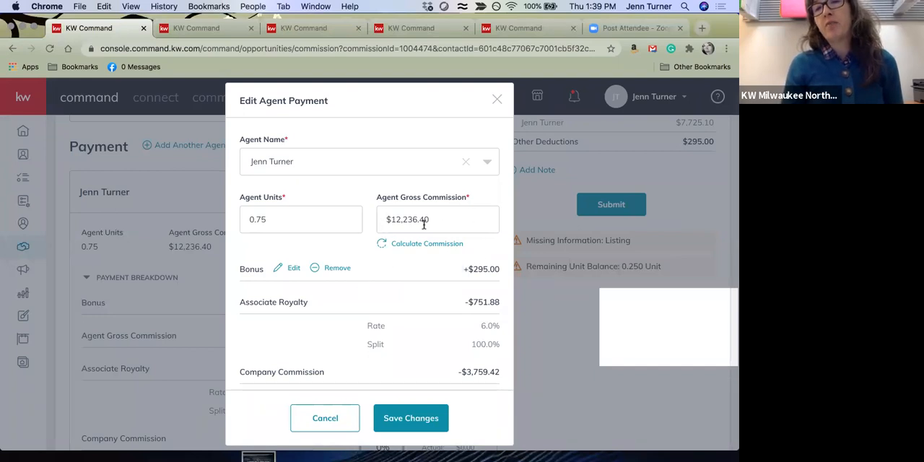
pyautogui.click(444, 245)
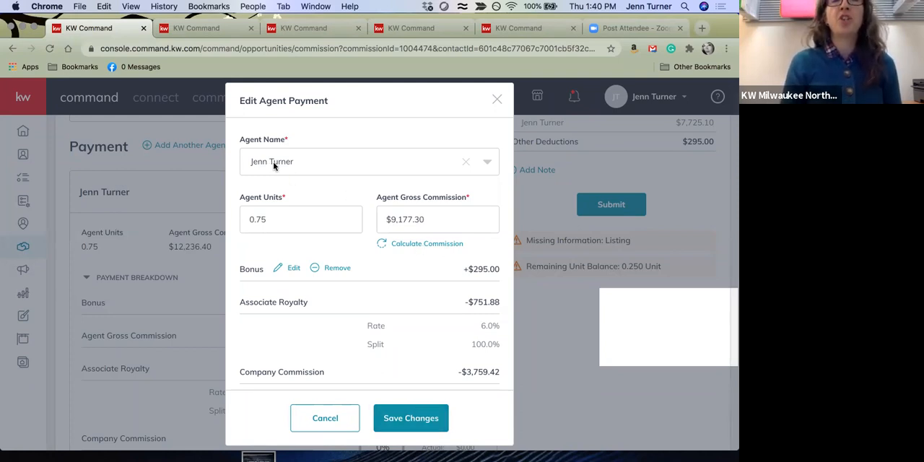
pyautogui.click(414, 421)
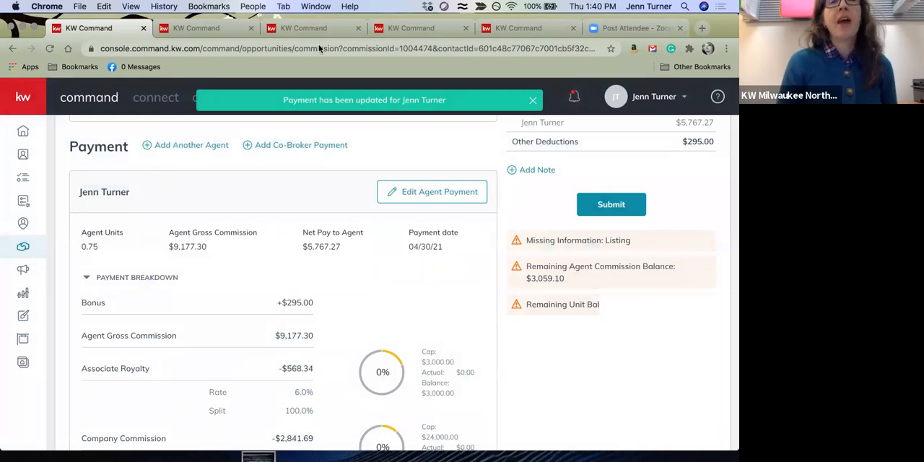
# Add a second agent to the commission with 0.25 units and $3,059.10 gross commission, and save
pyautogui.click(187, 145)
pyautogui.click(330, 159)
pyautogui.write('tighe')
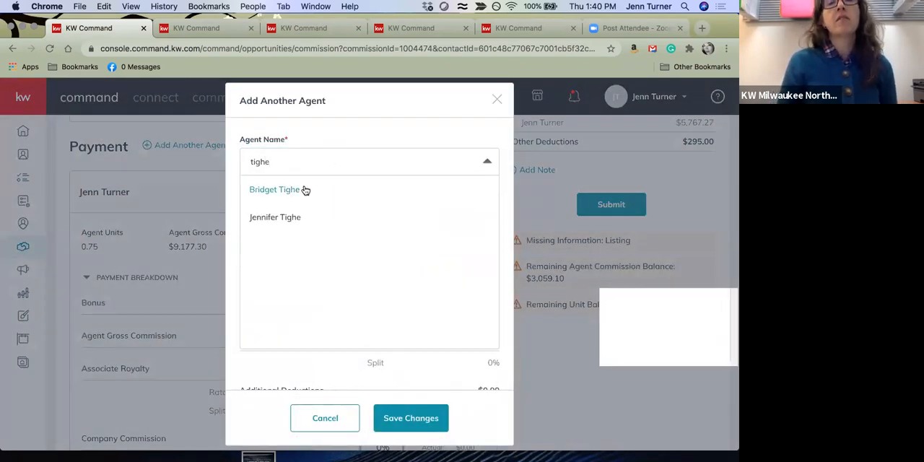
pyautogui.click(306, 189)
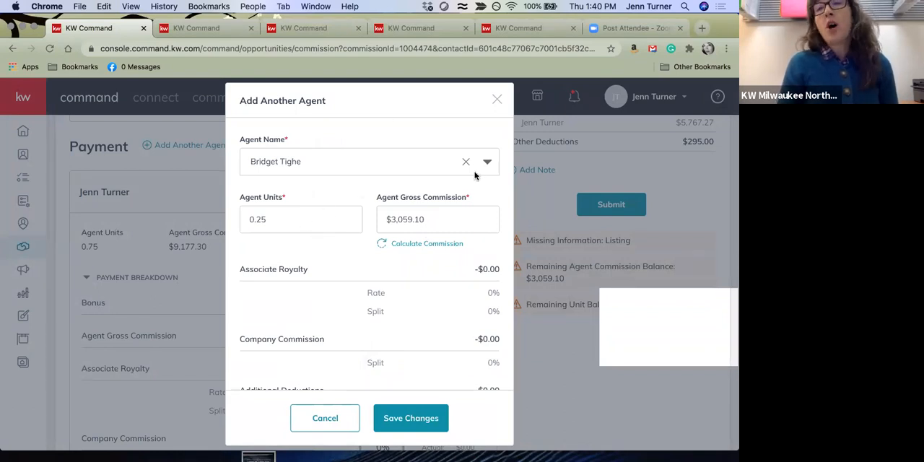
pyautogui.click(426, 419)
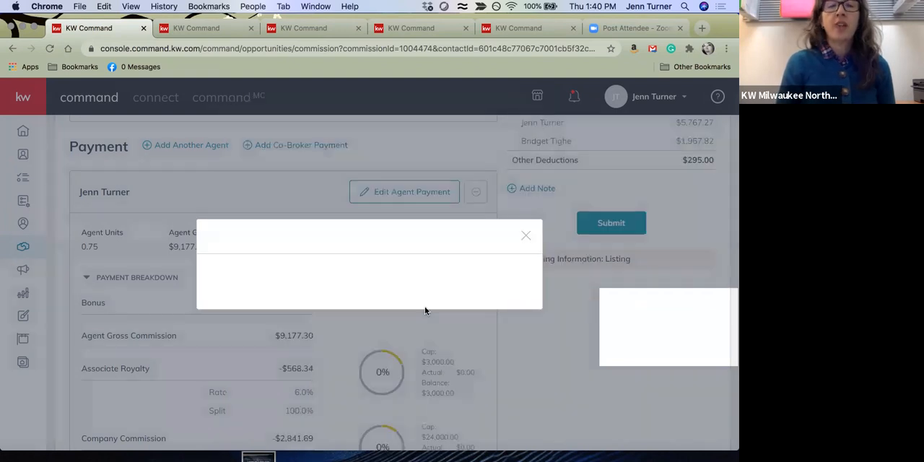
# Review both agents' payment breakdowns, comparing units, royalty, company commission, deductions and net pay
pyautogui.scroll(-5, 462, 340)
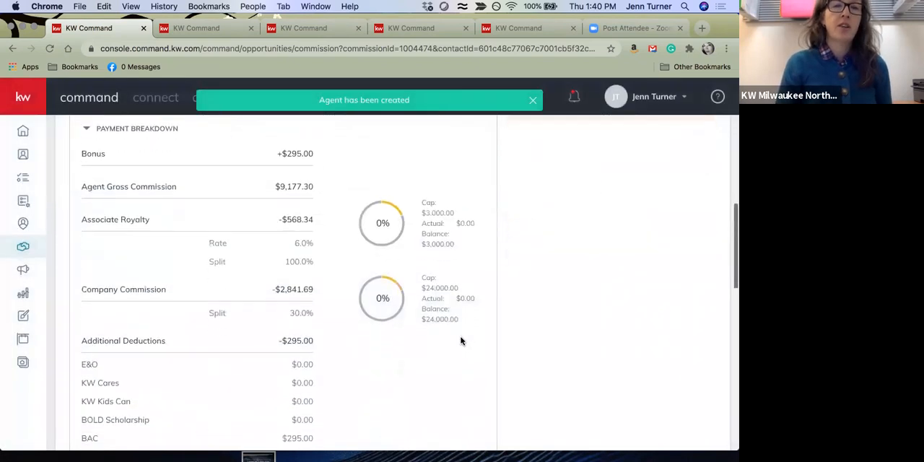
pyautogui.scroll(-3, 462, 340)
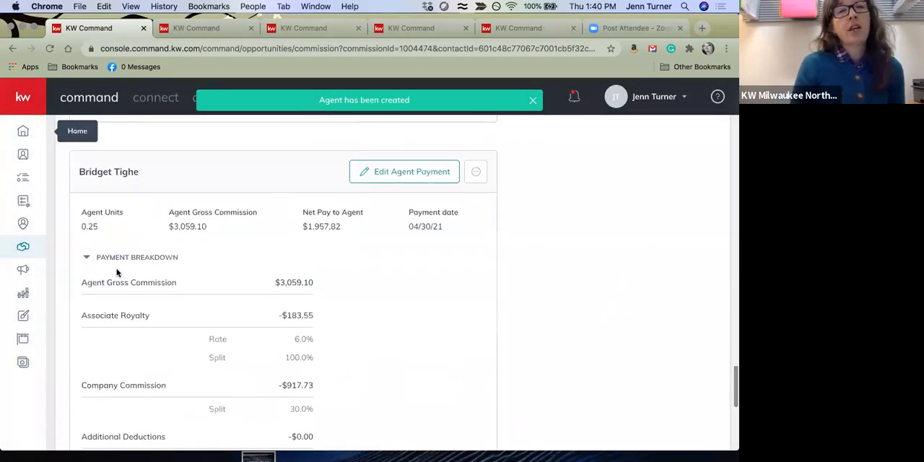
pyautogui.scroll(10, 236, 331)
pyautogui.scroll(-3, 236, 331)
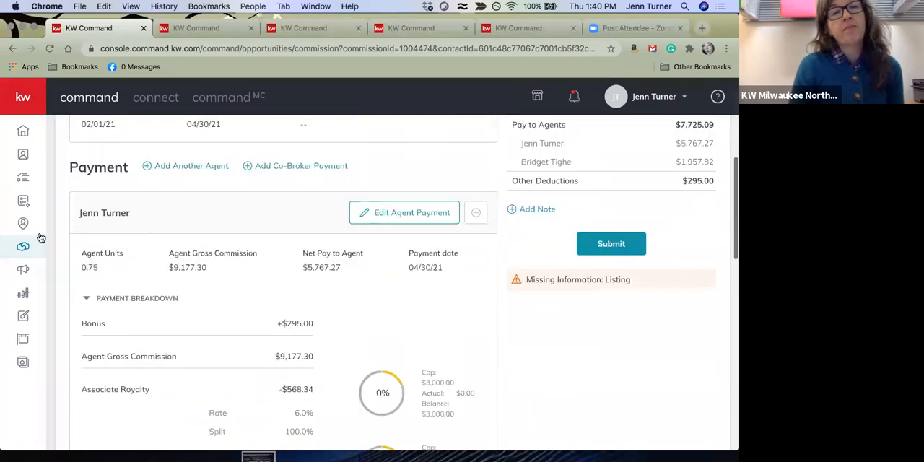
pyautogui.scroll(-6, 216, 274)
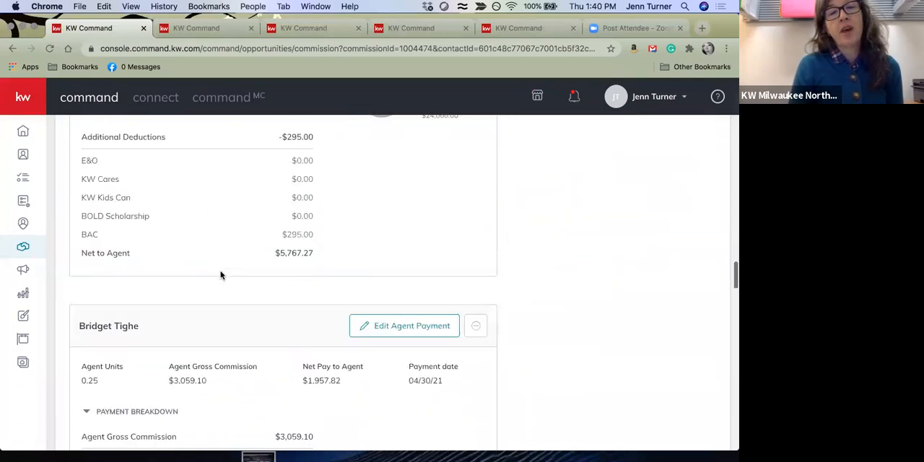
pyautogui.scroll(-1, 231, 271)
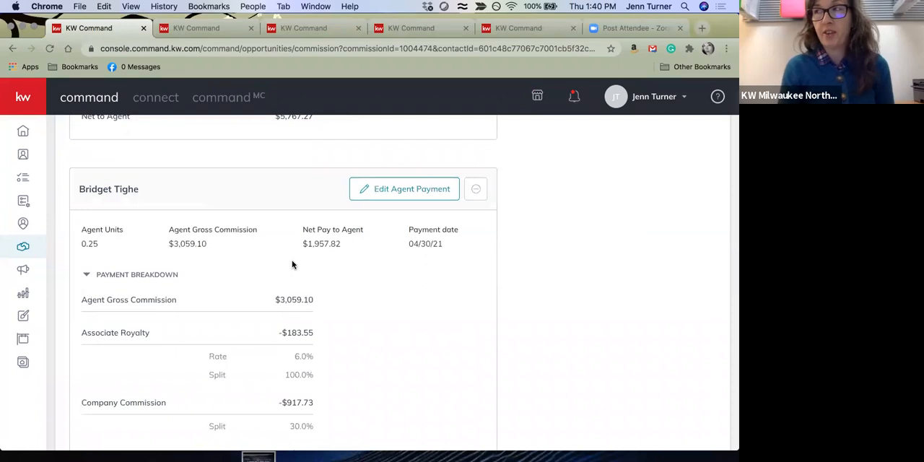
pyautogui.scroll(-2, 292, 265)
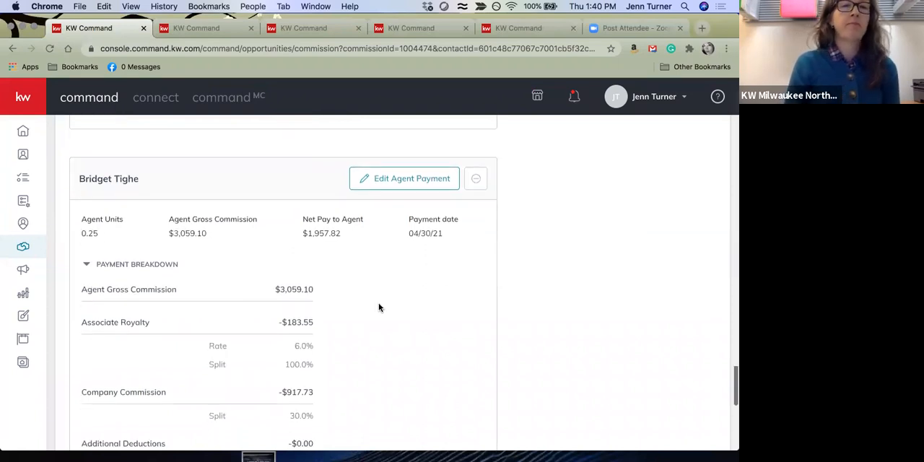
pyautogui.scroll(-2, 378, 308)
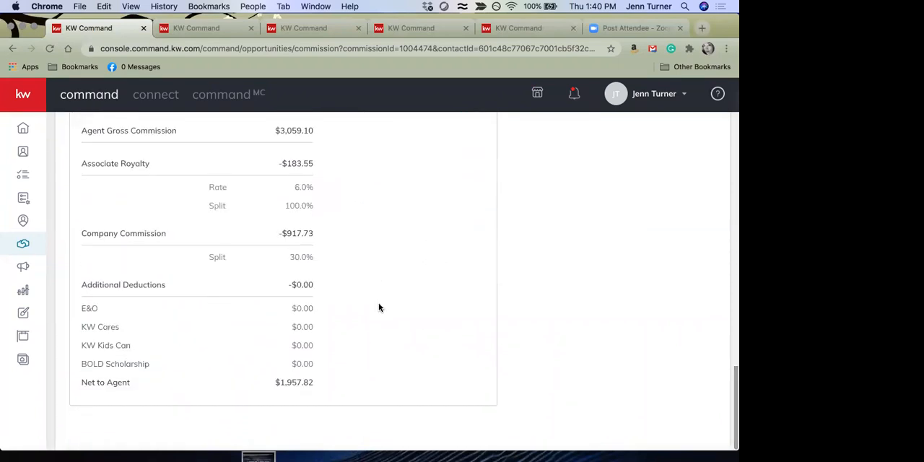
pyautogui.scroll(4, 378, 308)
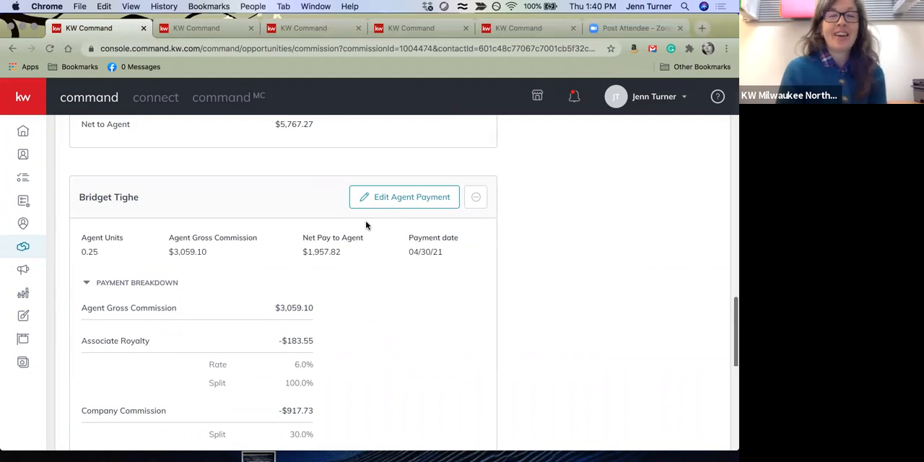
# Review the commission summary's office and agent payments along with the missing-information notice
pyautogui.scroll(1, 366, 223)
pyautogui.scroll(7, 366, 226)
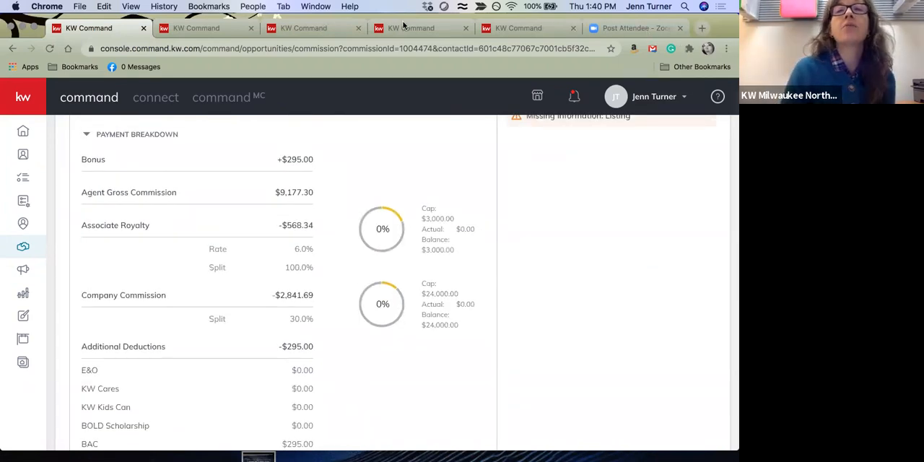
pyautogui.scroll(10, 504, 194)
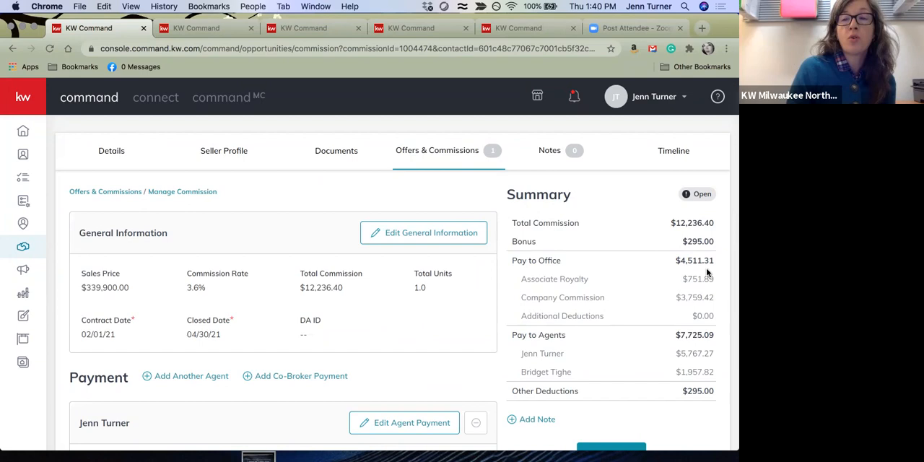
pyautogui.scroll(-2, 727, 364)
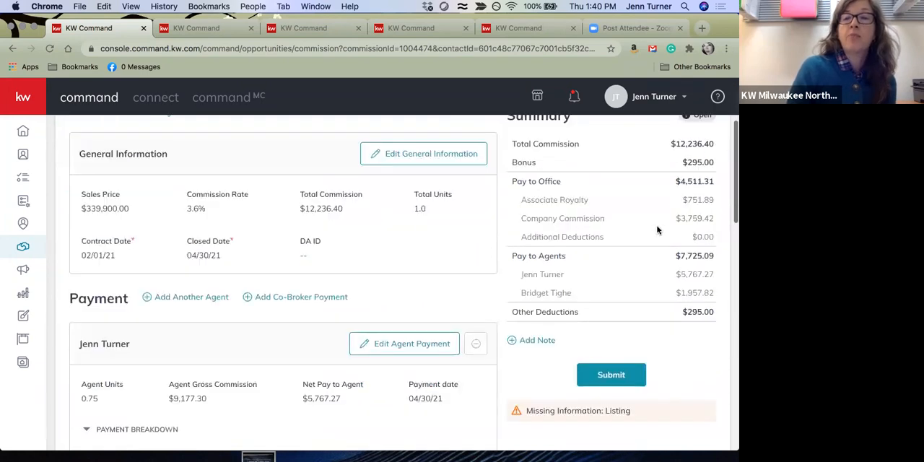
pyautogui.scroll(1, 618, 304)
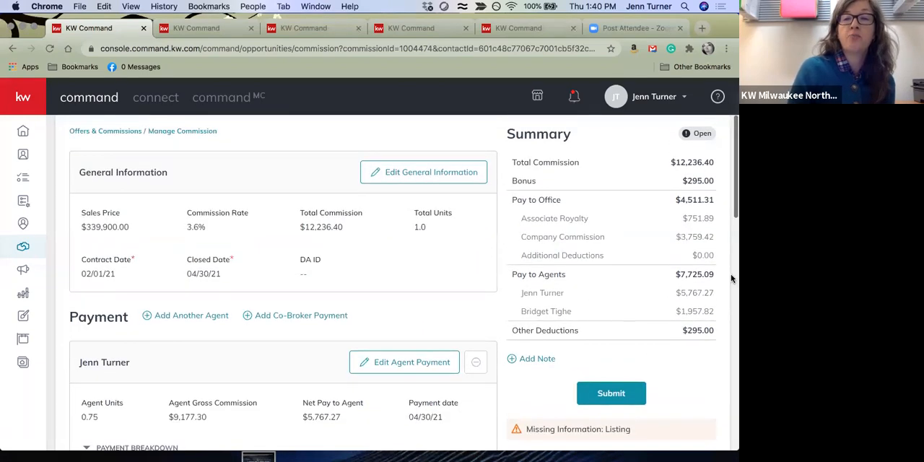
pyautogui.scroll(-1, 528, 304)
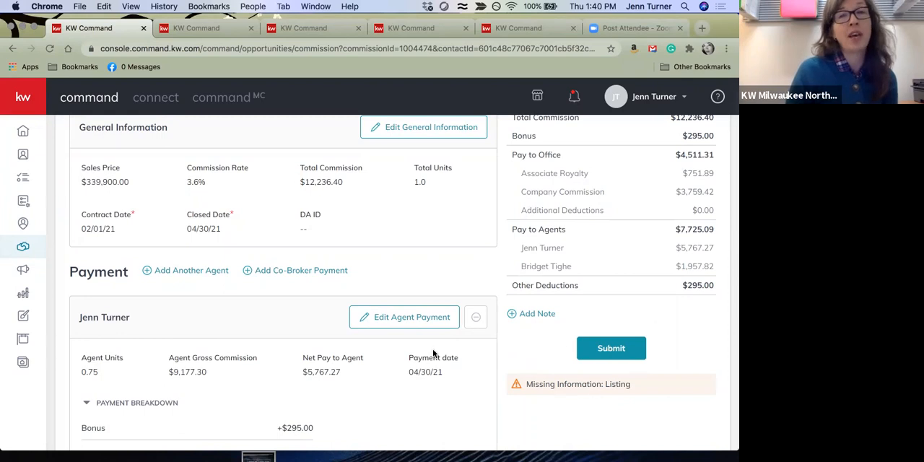
# Search all listings by the property's street name and city, and link the $334,900 Greendale, WI listing to the opportunity
pyautogui.scroll(5, 435, 279)
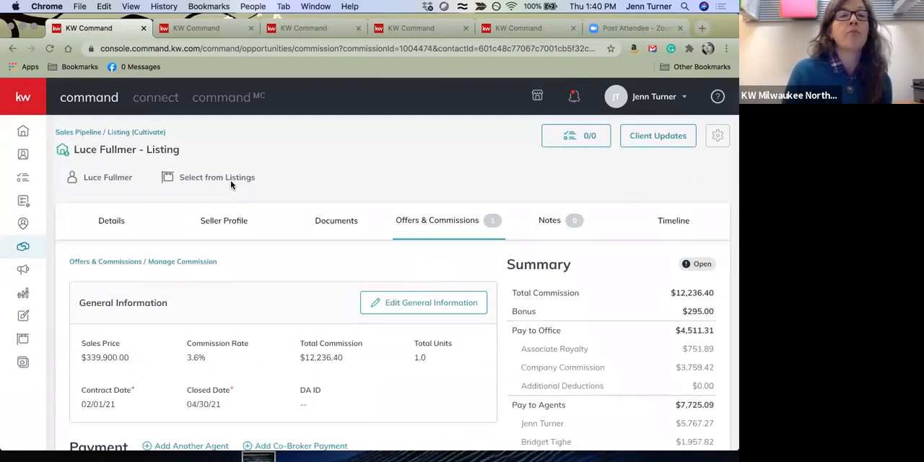
pyautogui.click(231, 178)
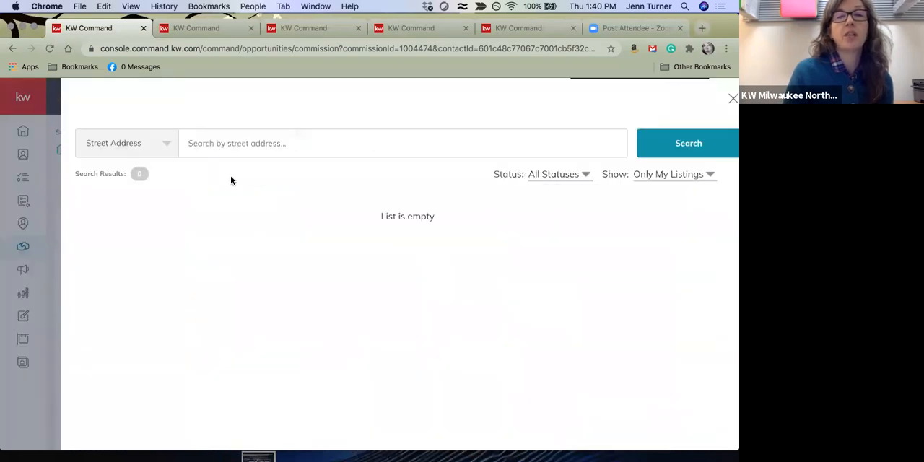
pyautogui.click(685, 179)
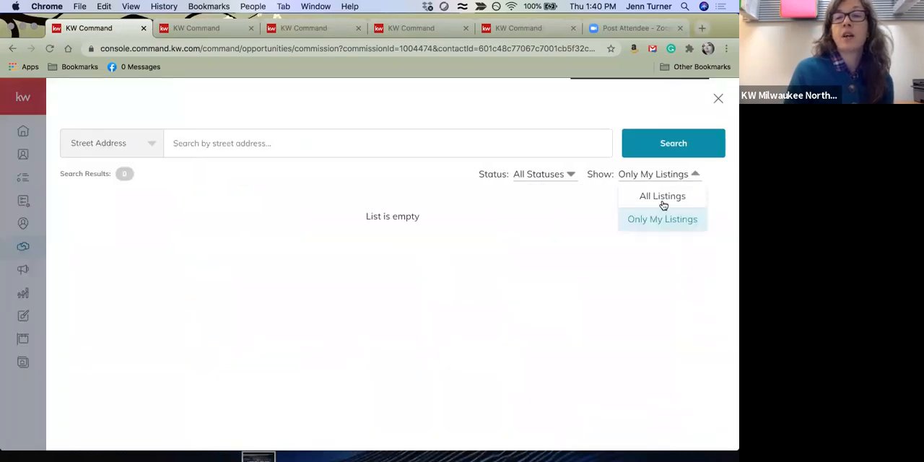
pyautogui.click(663, 197)
pyautogui.click(260, 143)
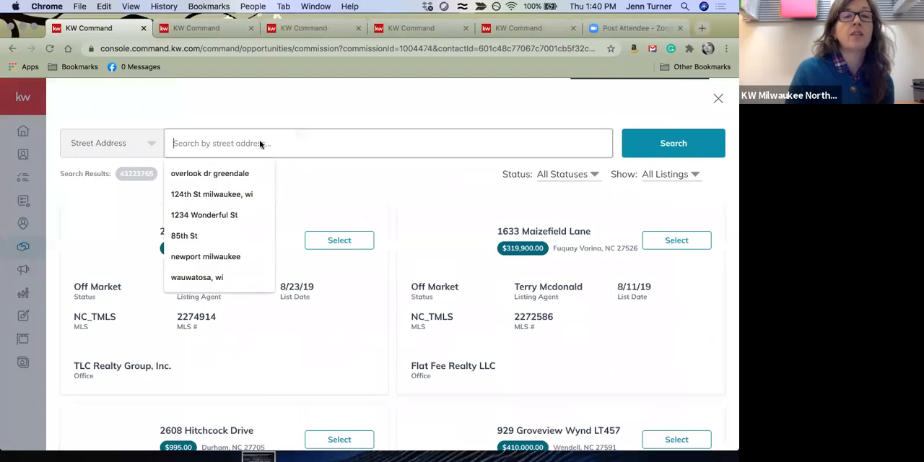
pyautogui.click(207, 174)
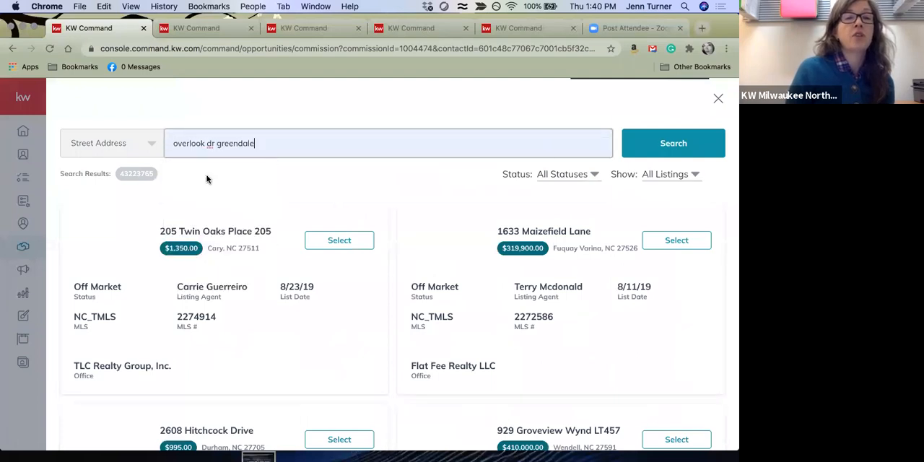
pyautogui.click(671, 147)
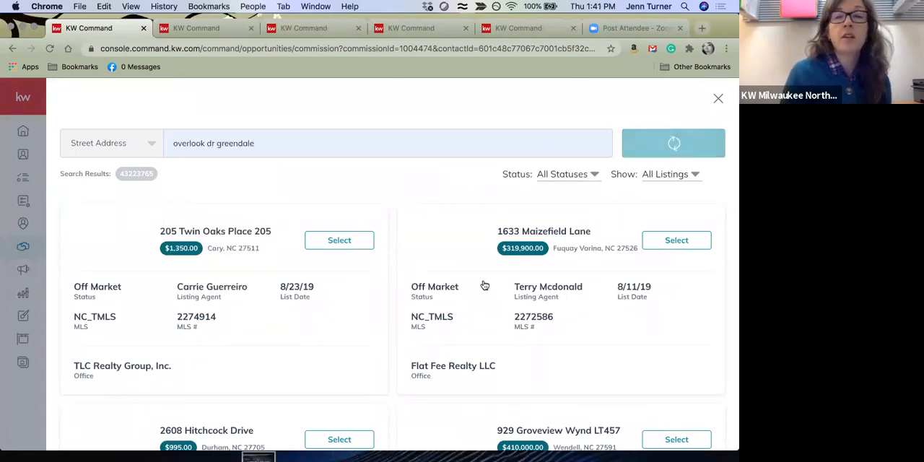
pyautogui.scroll(-1, 322, 346)
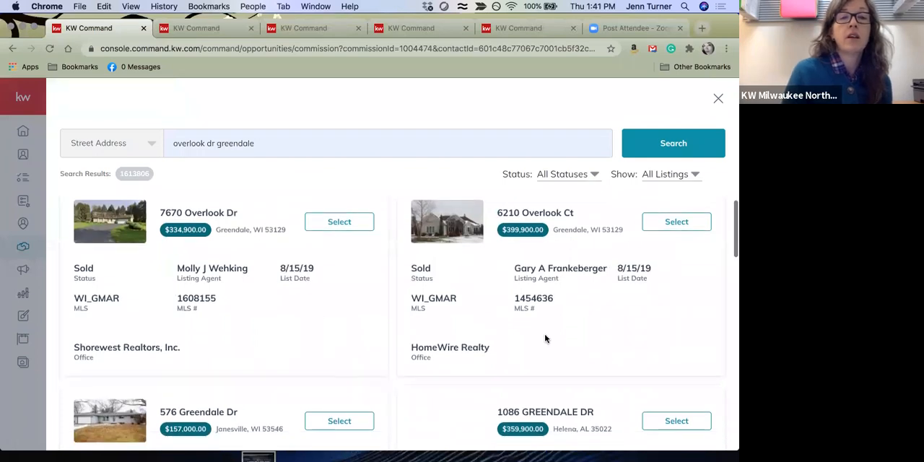
pyautogui.click(350, 224)
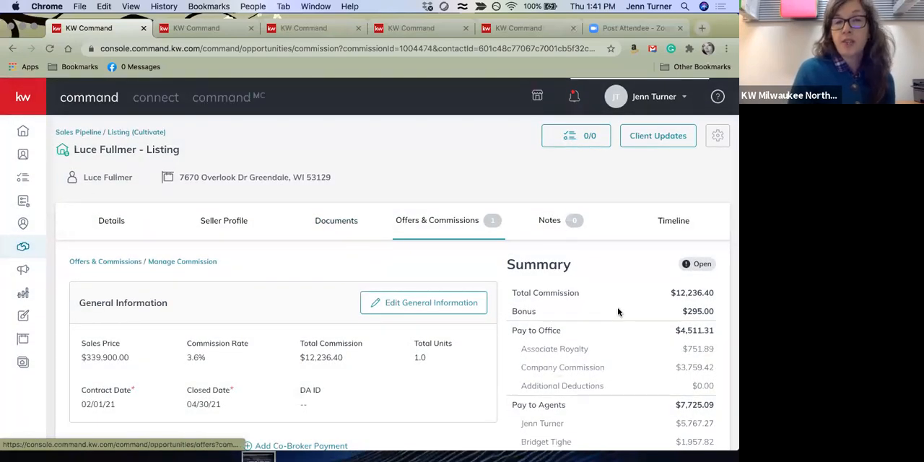
# Review the commission summary and payment details for any remaining missing information before submission
pyautogui.scroll(-3, 619, 312)
pyautogui.scroll(-1, 618, 312)
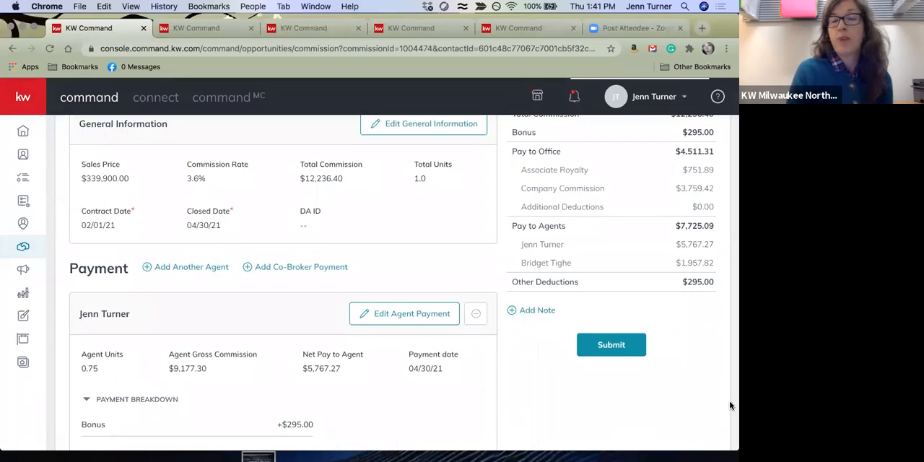
pyautogui.scroll(1, 629, 299)
pyautogui.scroll(3, 629, 299)
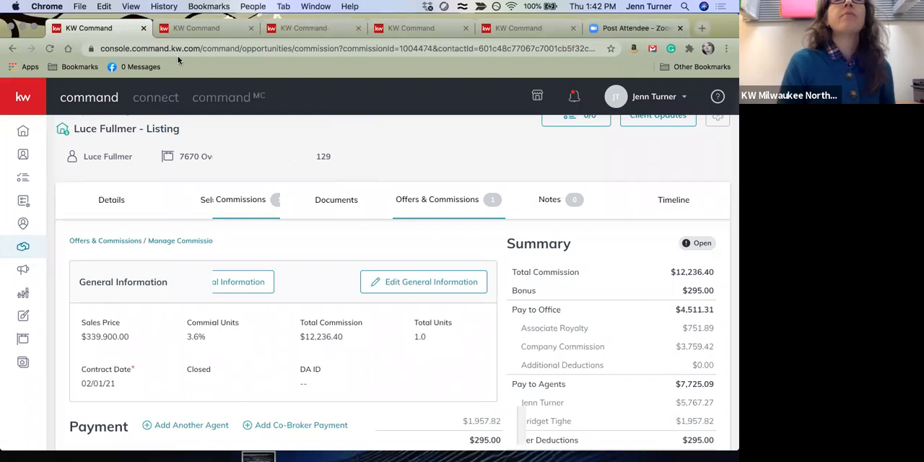
# Switch to the buyer opportunity, open the commission of its accepted $245,000 offer, and check it for missing information
pyautogui.click(197, 28)
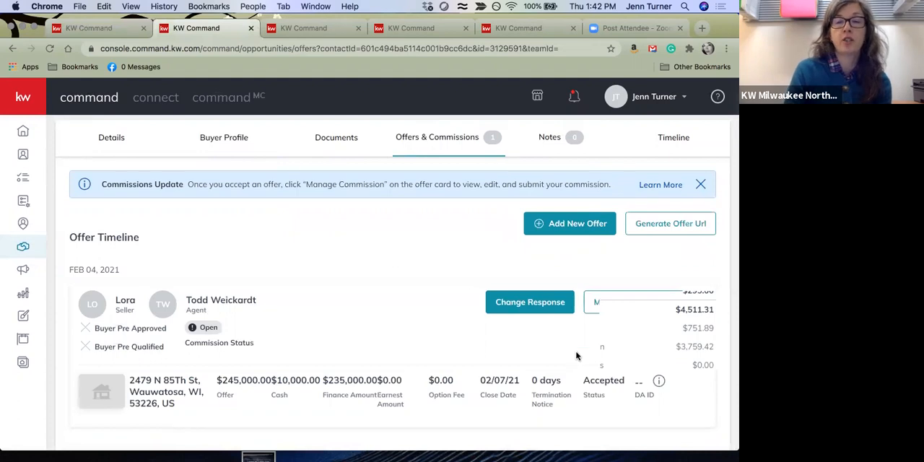
pyautogui.click(590, 304)
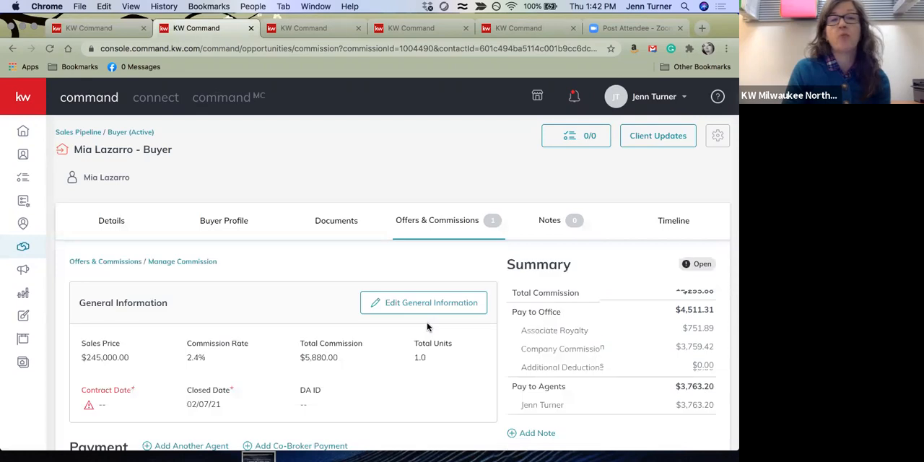
pyautogui.scroll(-3, 473, 357)
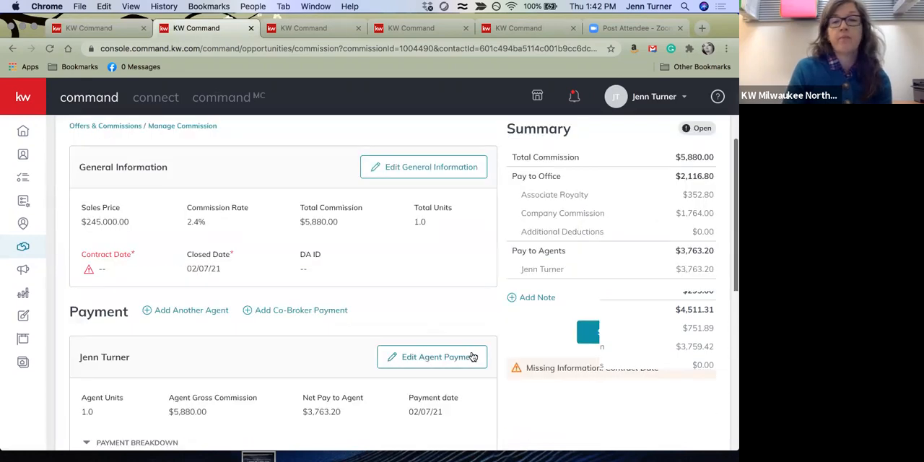
pyautogui.scroll(5, 470, 233)
pyautogui.click(461, 216)
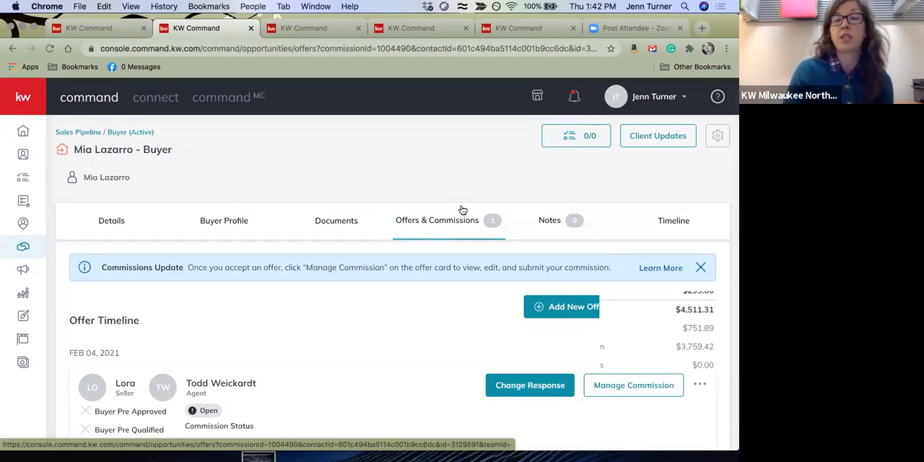
pyautogui.click(105, 399)
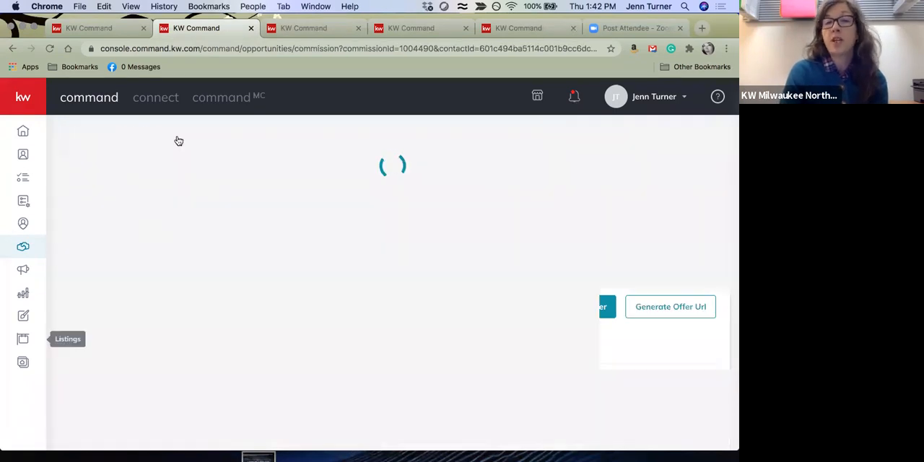
pyautogui.scroll(-5, 483, 422)
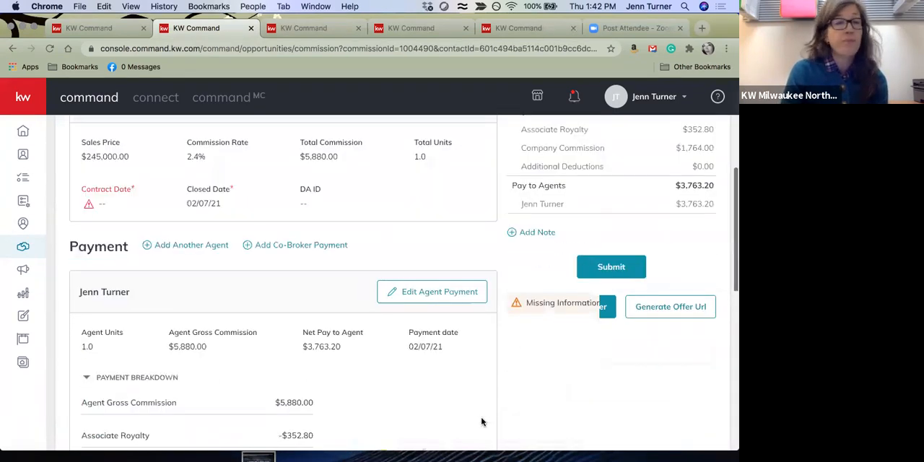
pyautogui.scroll(1, 417, 131)
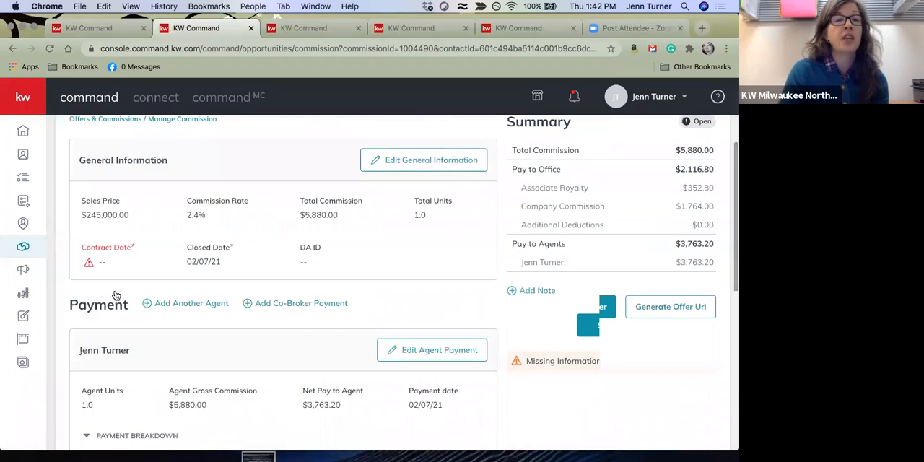
# Set the contract date to 2/1/2021 in the commission's general information and save the changes
pyautogui.click(441, 162)
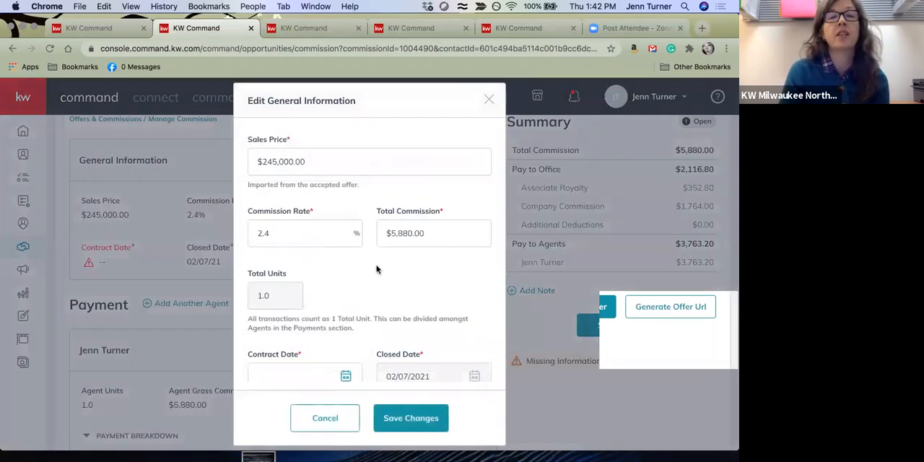
pyautogui.scroll(-1, 375, 268)
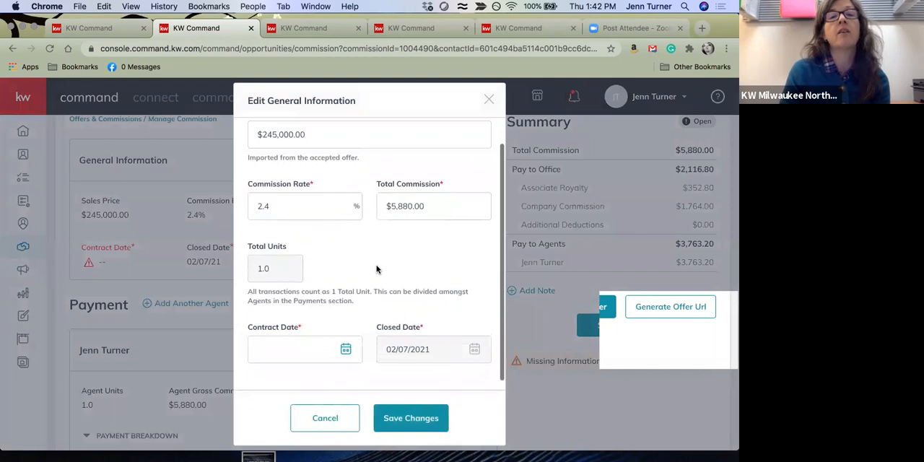
pyautogui.click(345, 347)
pyautogui.click(295, 278)
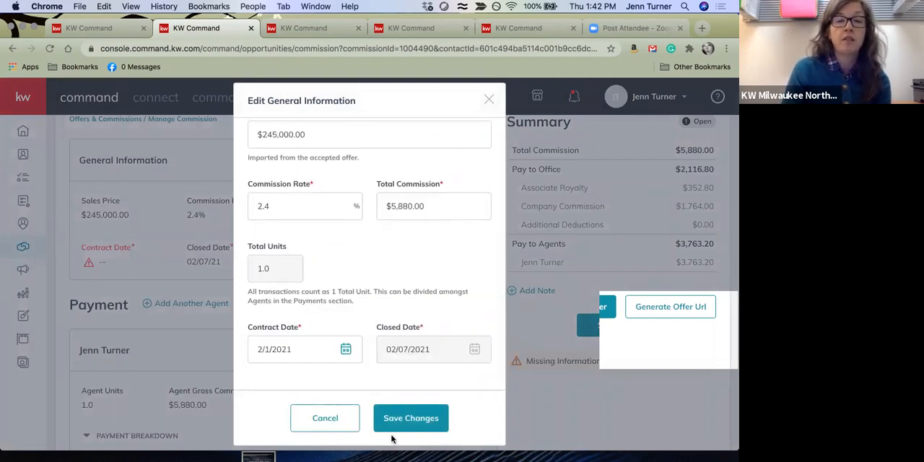
pyautogui.click(408, 422)
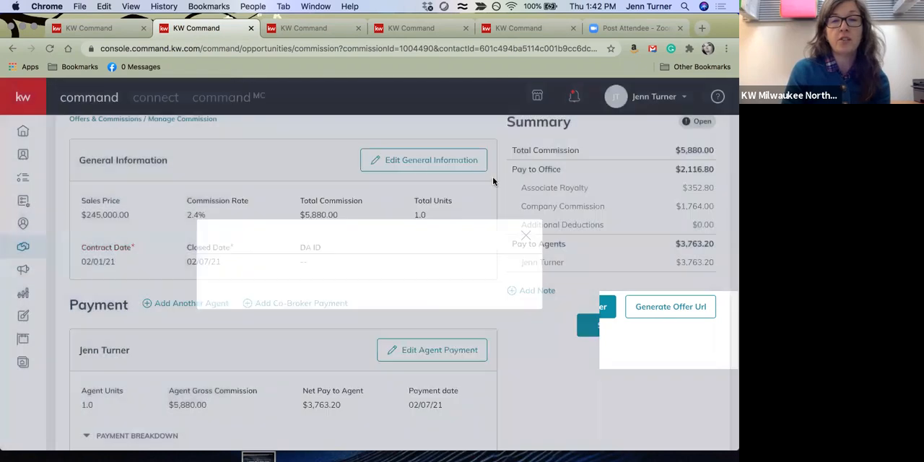
# Start an Outside Referral item with a 25% referral rate in the agent's extra payment options
pyautogui.scroll(-5, 452, 360)
pyautogui.scroll(5, 452, 365)
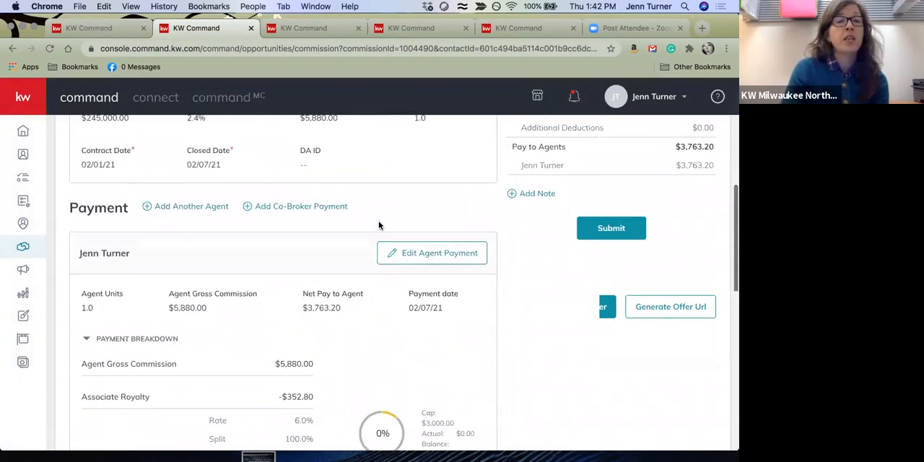
pyautogui.click(455, 252)
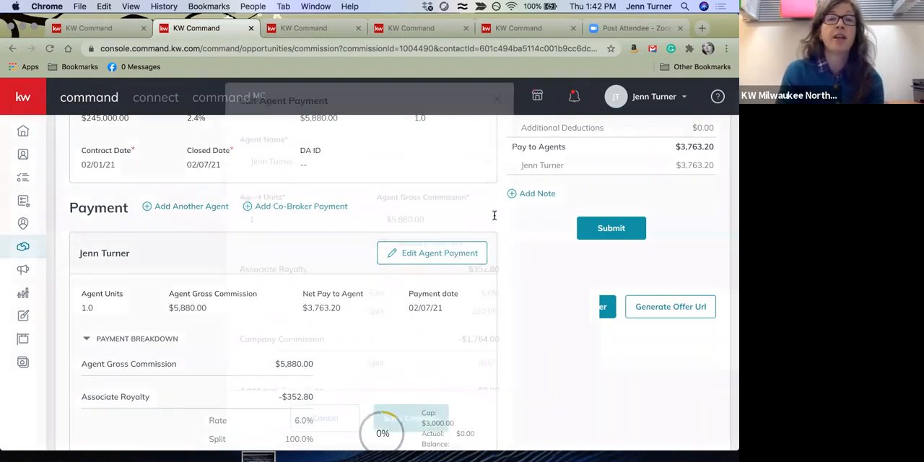
pyautogui.scroll(-6, 430, 253)
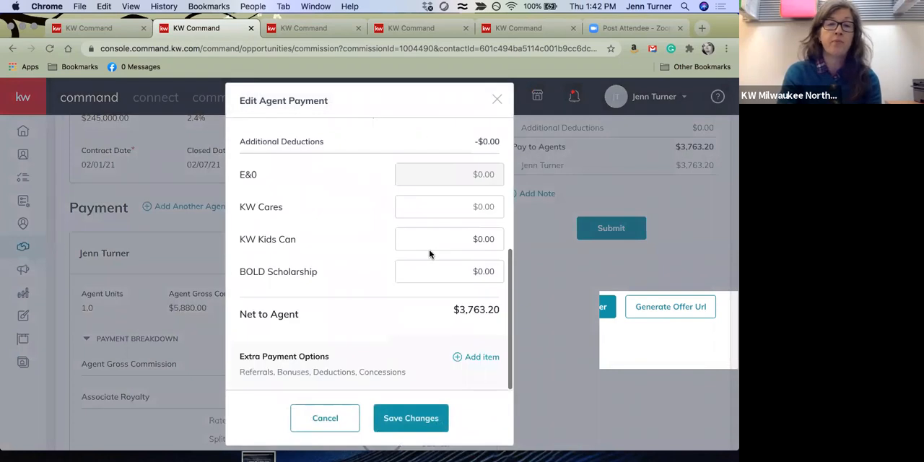
pyautogui.click(488, 356)
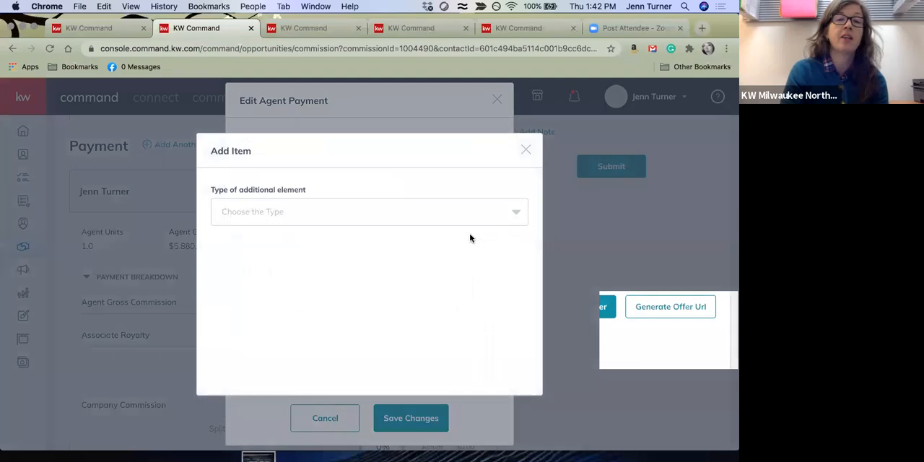
pyautogui.click(516, 213)
pyautogui.scroll(-2, 326, 247)
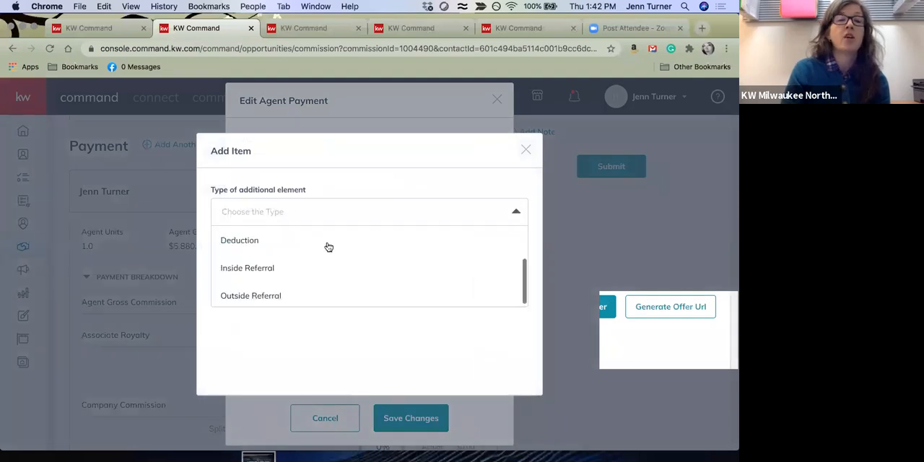
pyautogui.click(241, 296)
pyautogui.click(227, 224)
pyautogui.write('25')
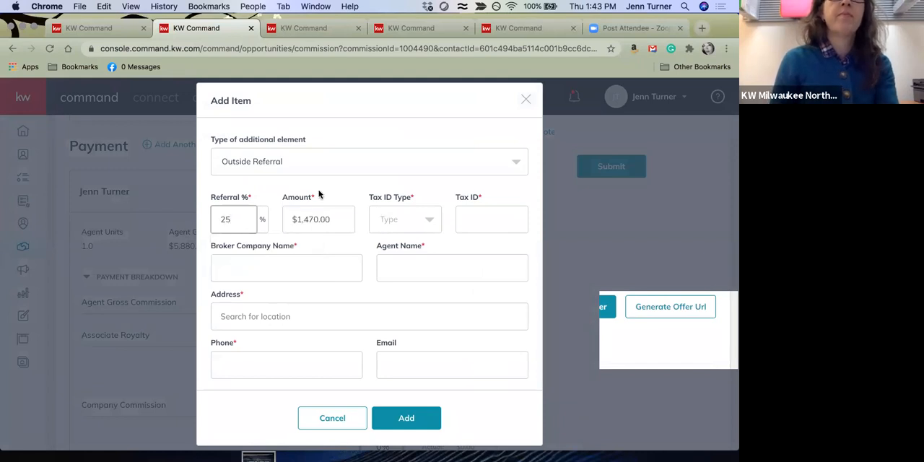
# Enter Keller Williams Southwest as the referral's broker company and fill in the referring agent's name
pyautogui.click(264, 270)
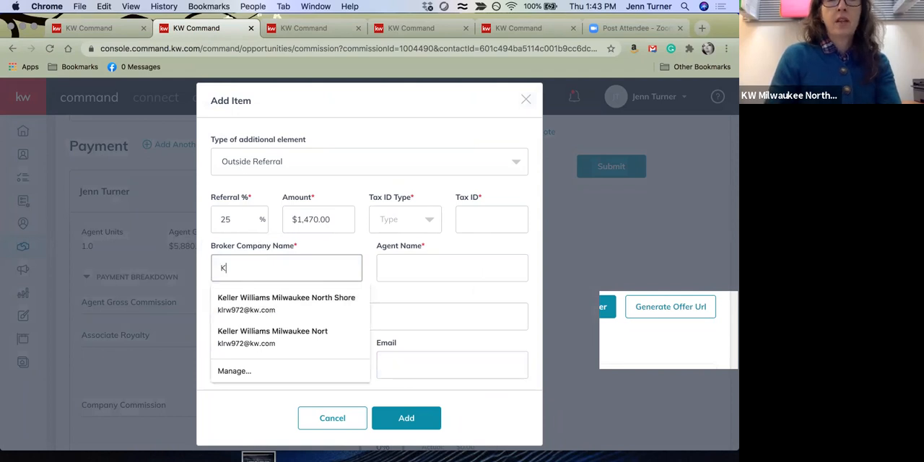
pyautogui.write('Keller Williams ')
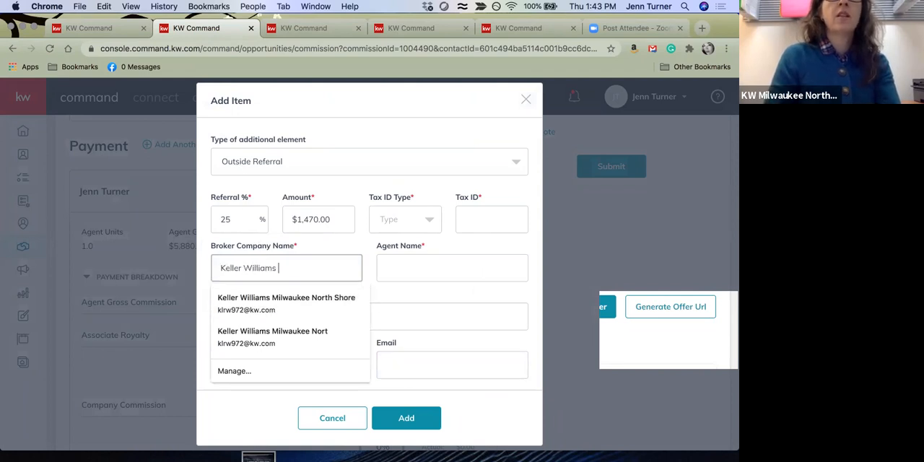
pyautogui.write('South')
pyautogui.press('Tab')
pyautogui.press('Tab')
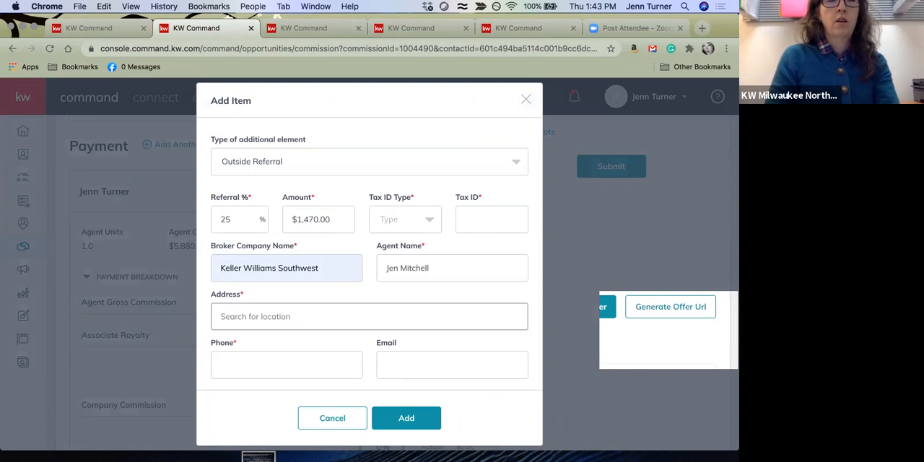
# Try to fill in the referral broker's address from a location suggestion, and clear the entry
pyautogui.write('e')
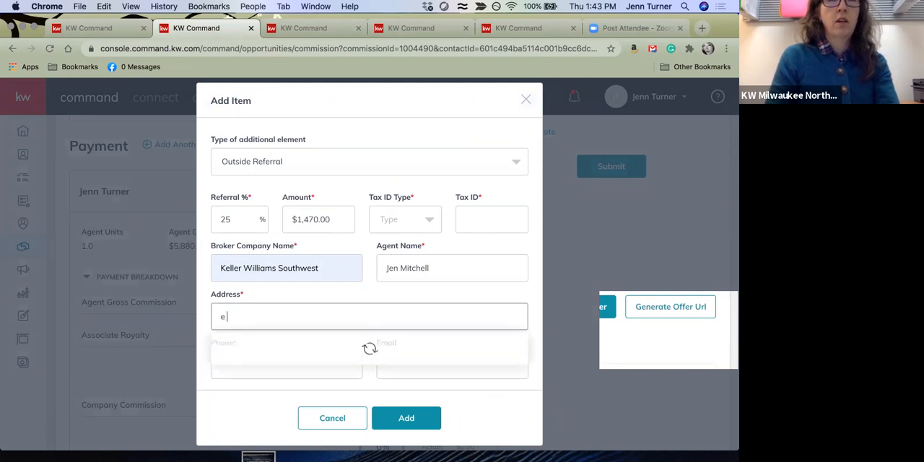
pyautogui.write(' moreland')
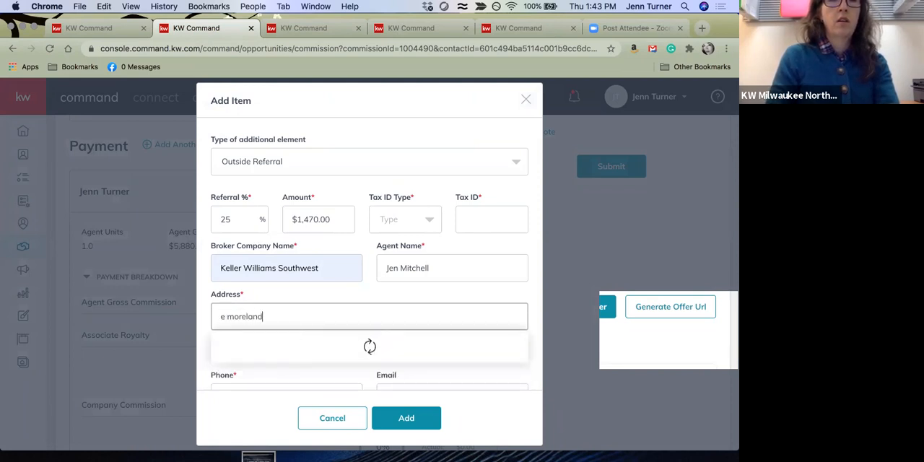
pyautogui.click(345, 351)
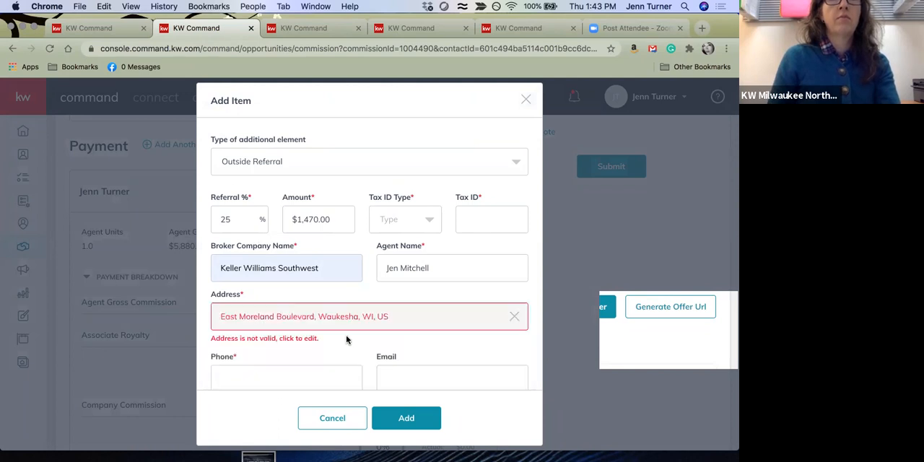
pyautogui.click(228, 323)
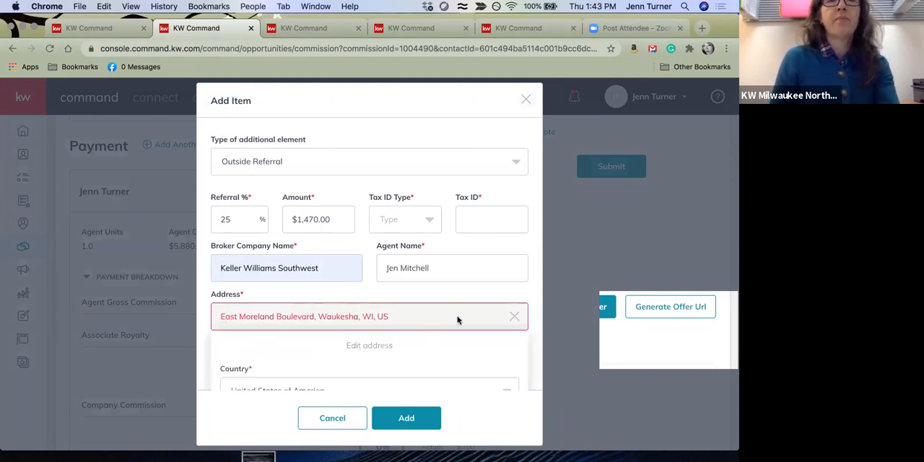
pyautogui.click(514, 317)
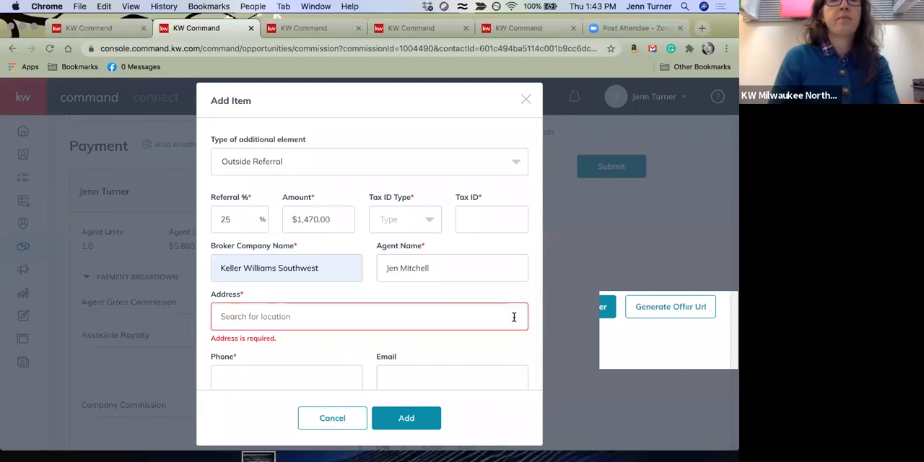
# Fill in the referral broker's address from a location suggestion and its phone number from the saved entries
pyautogui.write('205 E')
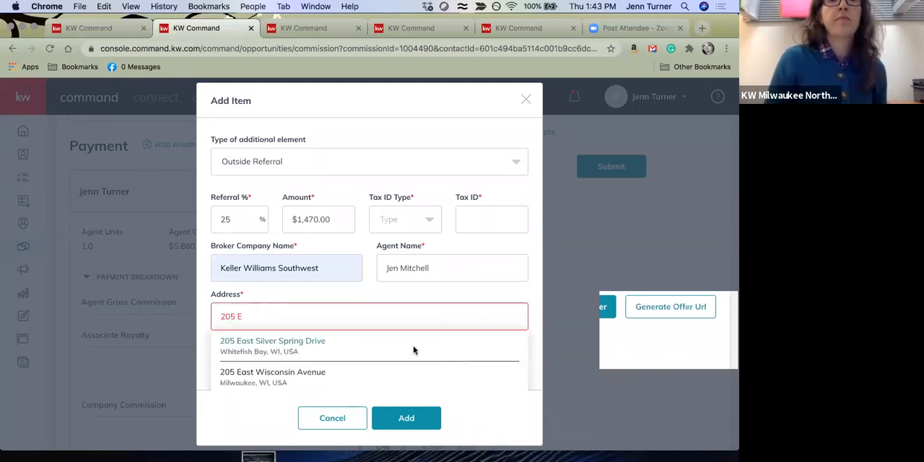
pyautogui.click(414, 350)
pyautogui.click(300, 354)
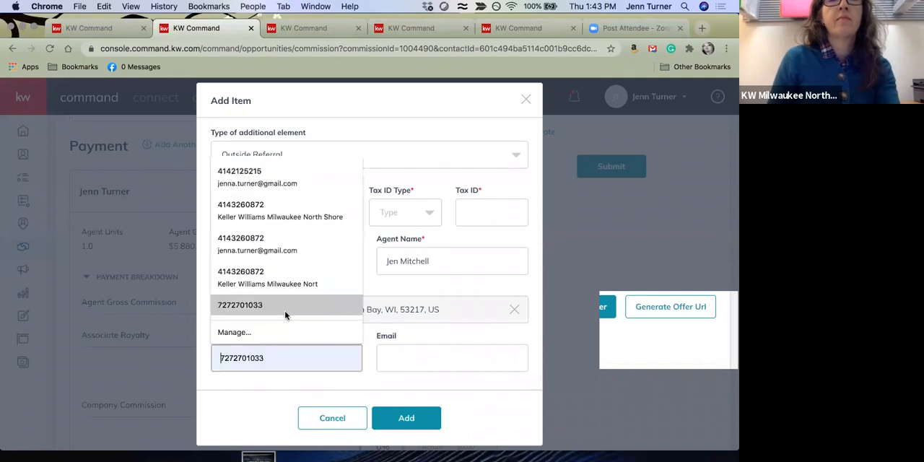
pyautogui.click(285, 315)
pyautogui.click(411, 423)
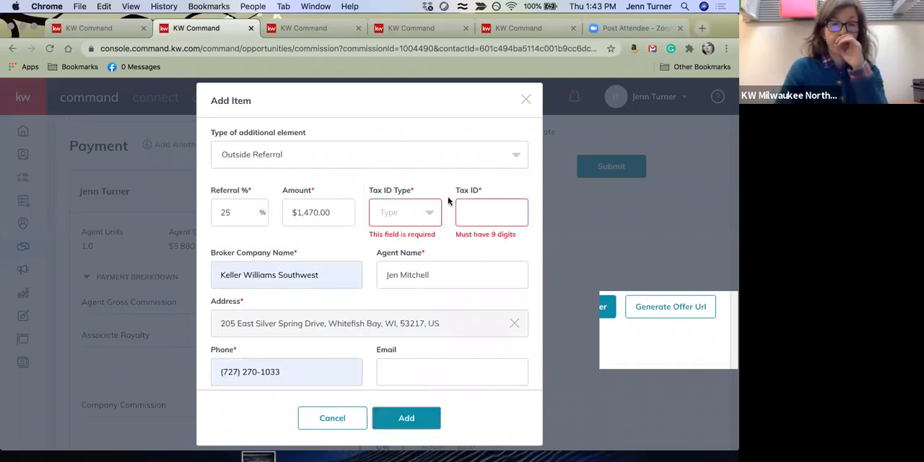
# Set the referral's tax ID type to EIN, enter the nine-digit tax ID, and save the referral with the agent payment
pyautogui.click(417, 212)
pyautogui.click(409, 267)
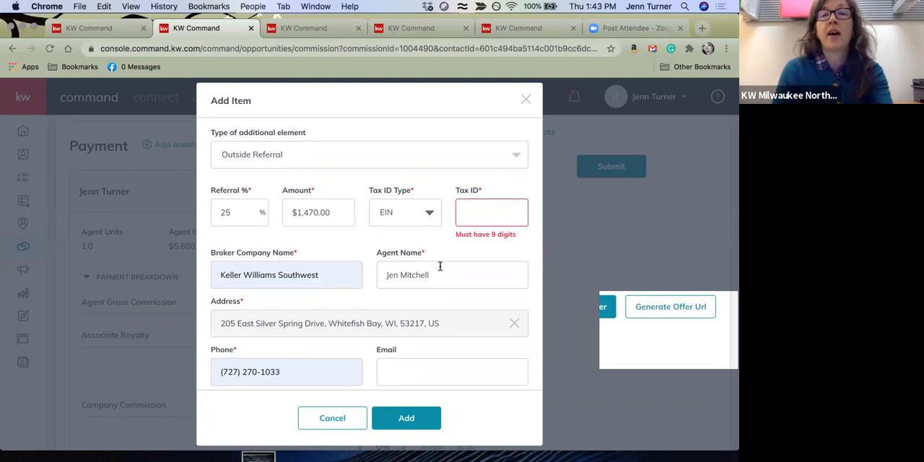
pyautogui.click(478, 205)
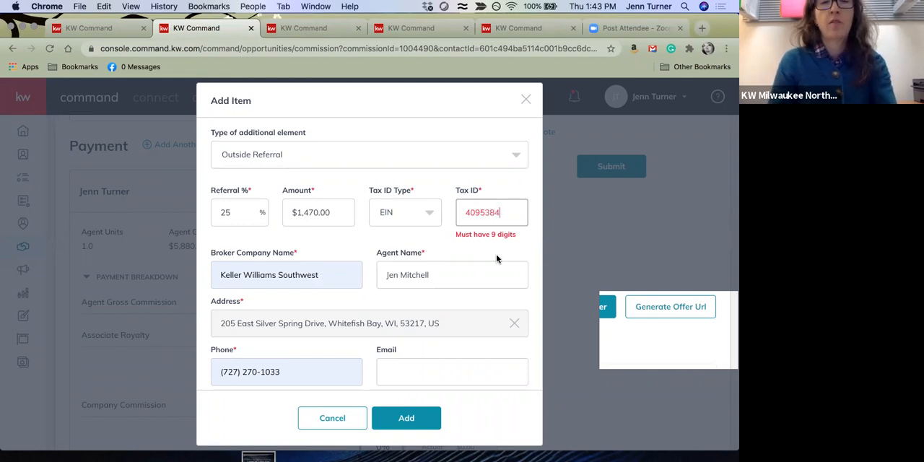
pyautogui.click(480, 214)
pyautogui.write('9')
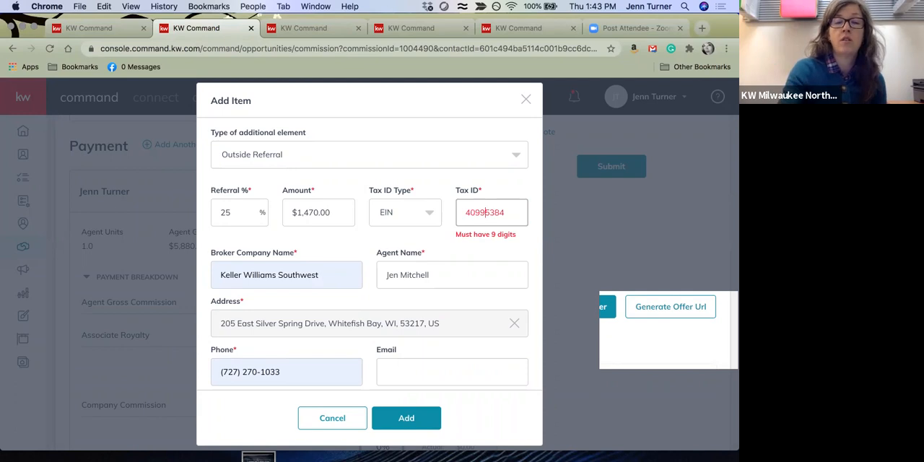
pyautogui.write('0')
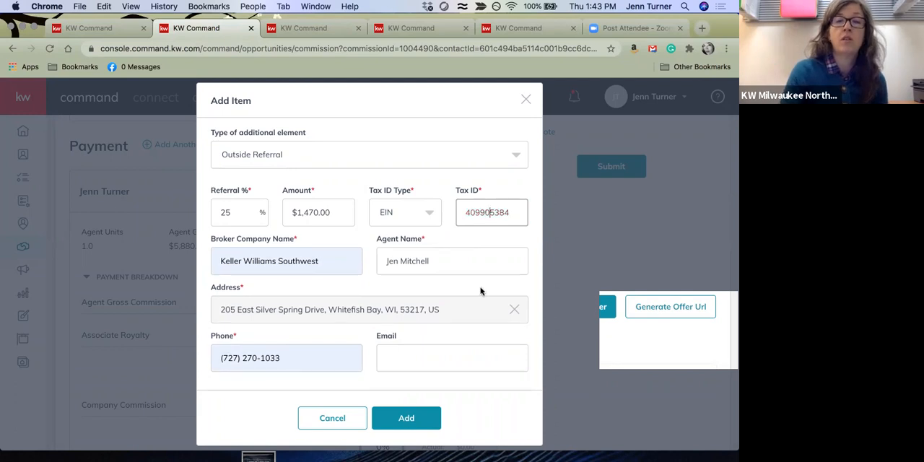
pyautogui.click(431, 415)
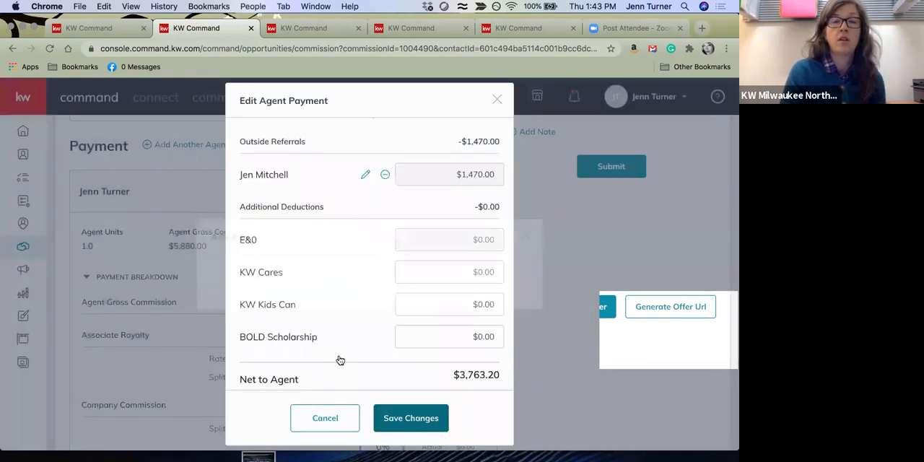
pyautogui.click(424, 415)
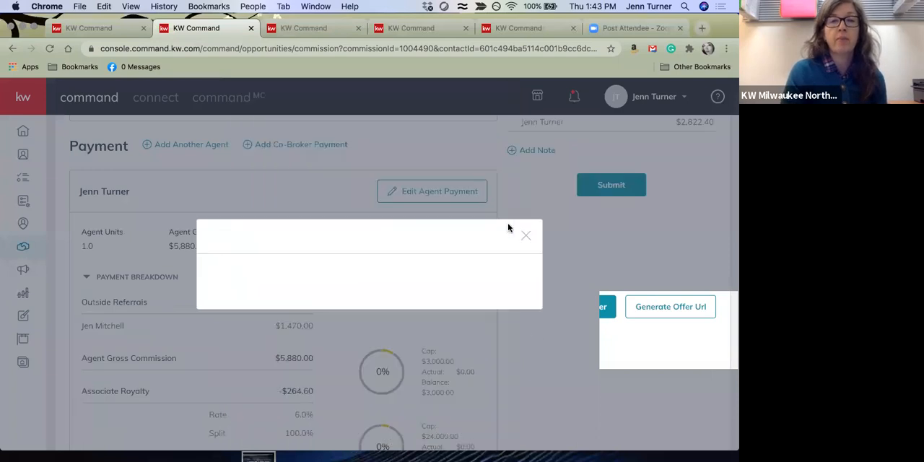
# Submit the buyer-side commission and decline the KW Cares donation
pyautogui.scroll(-5, 389, 314)
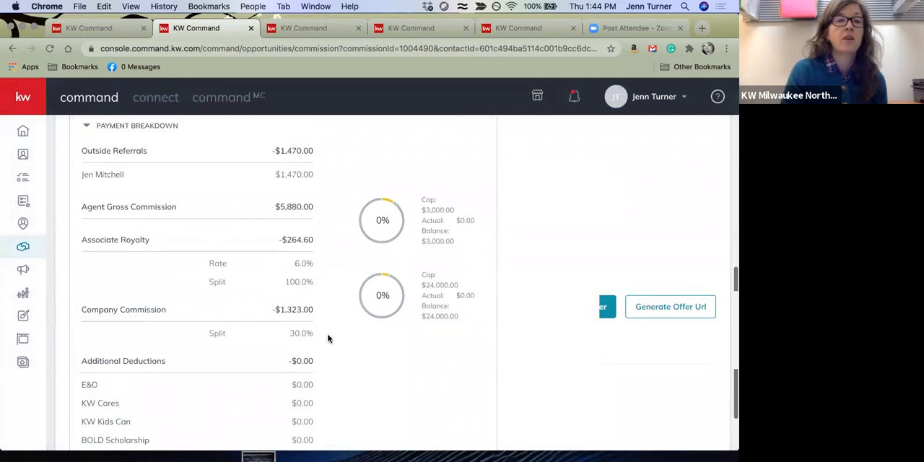
pyautogui.scroll(1, 353, 318)
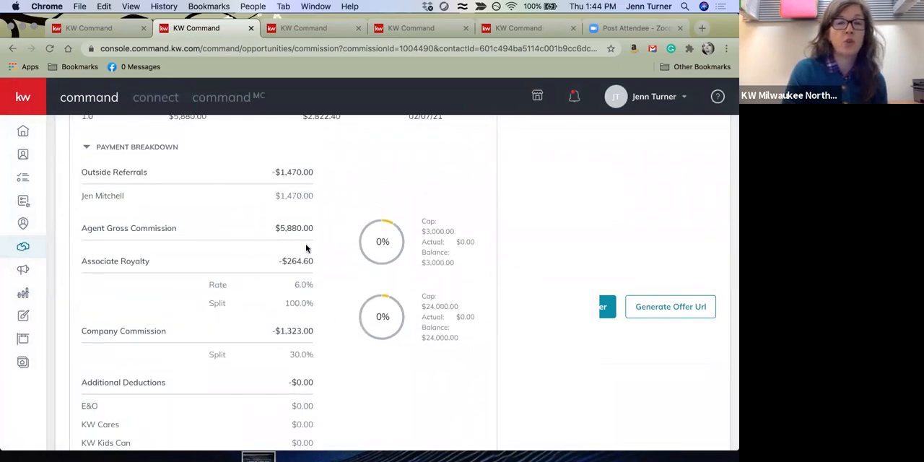
pyautogui.scroll(-3, 325, 242)
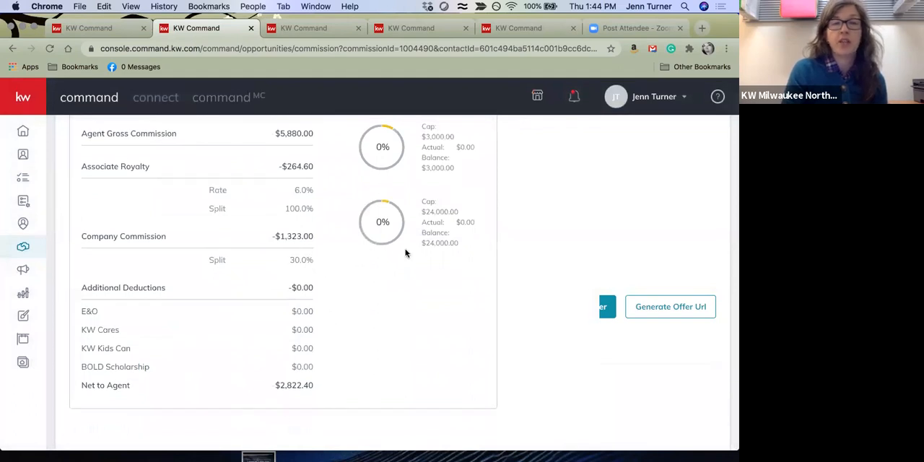
pyautogui.scroll(10, 407, 252)
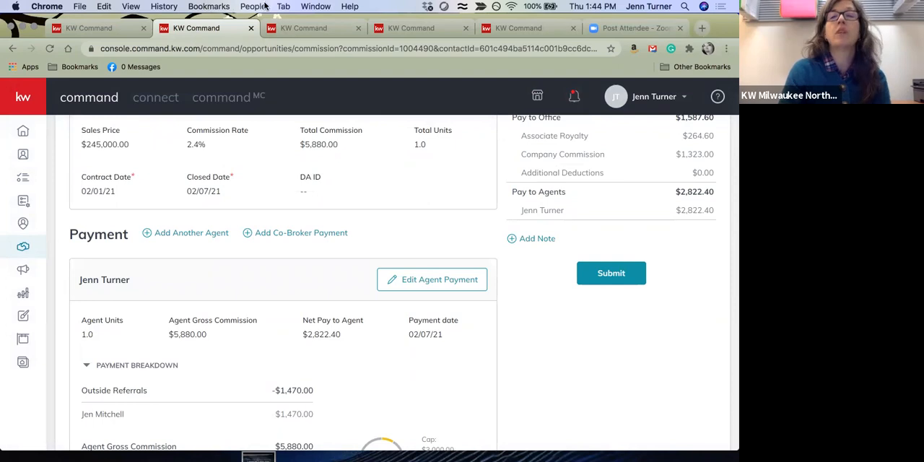
pyautogui.scroll(2, 547, 205)
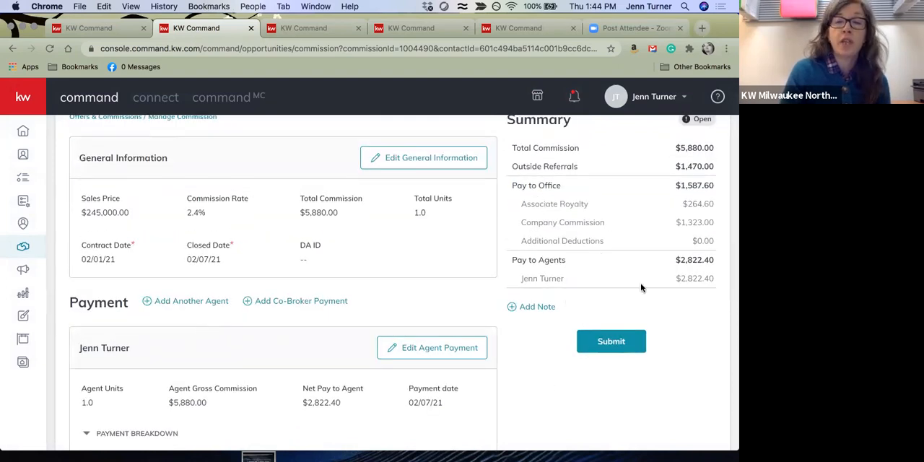
pyautogui.scroll(1, 702, 282)
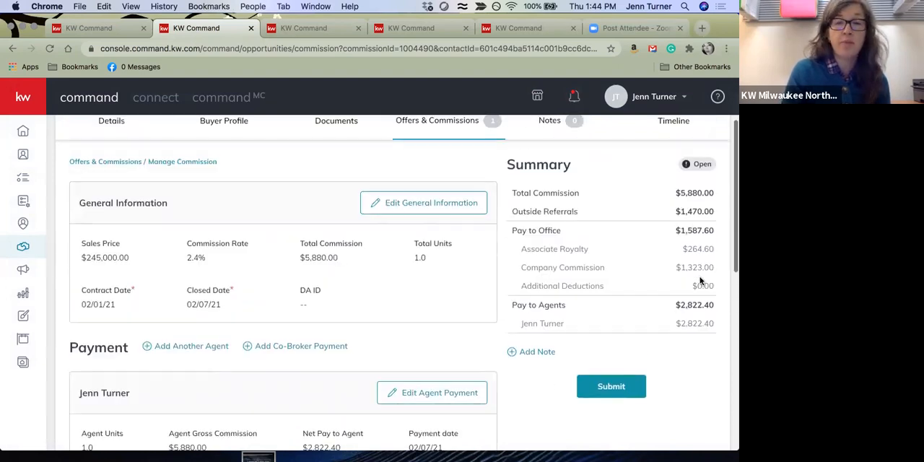
pyautogui.click(631, 387)
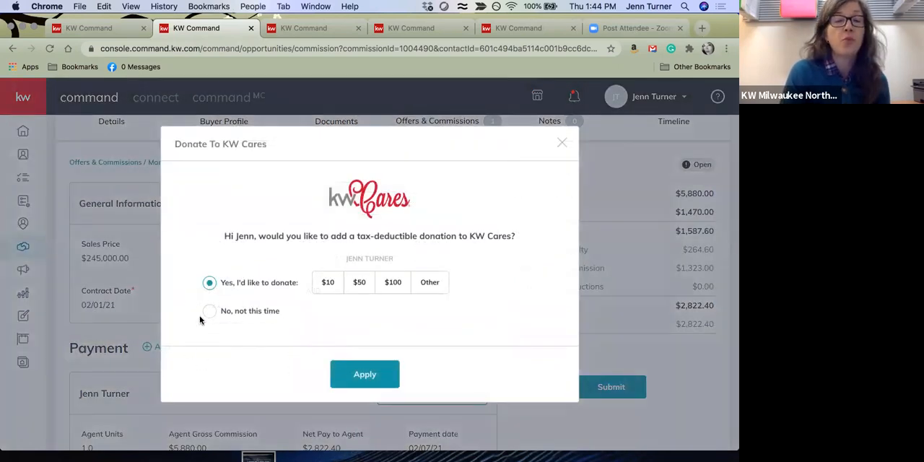
pyautogui.click(209, 311)
pyautogui.click(356, 377)
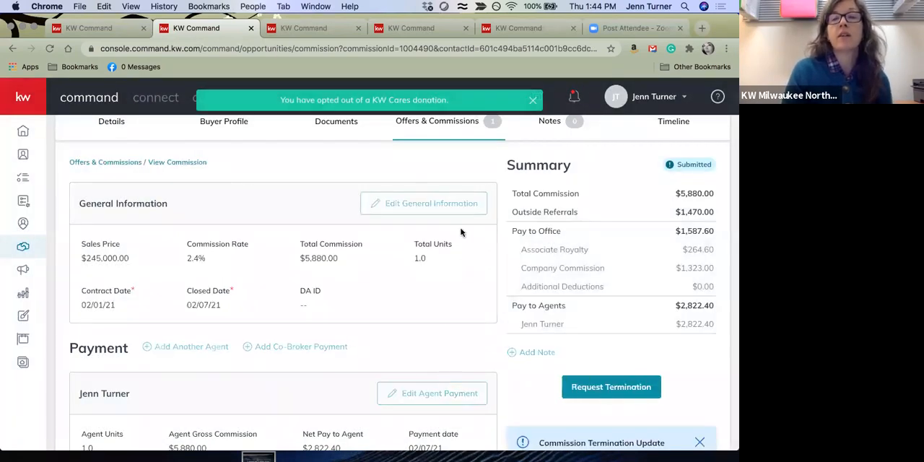
# Examine the submitted commission's status, general information, summary and termination option
pyautogui.scroll(3, 380, 188)
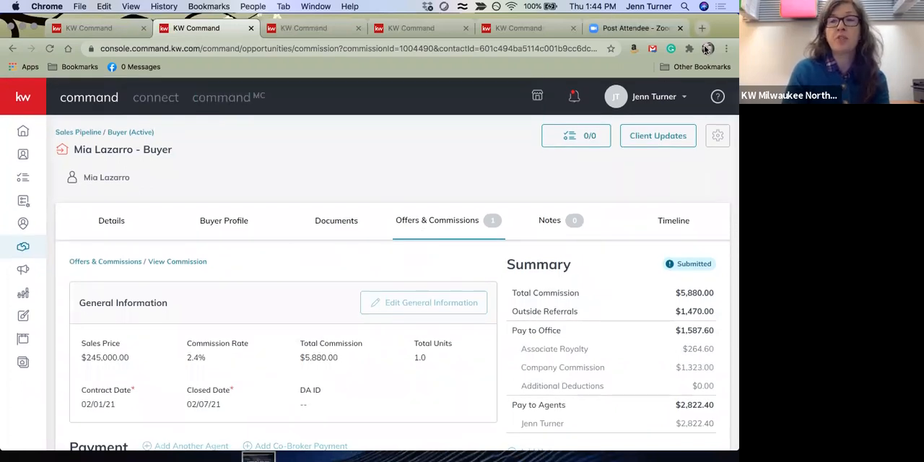
pyautogui.scroll(-5, 434, 248)
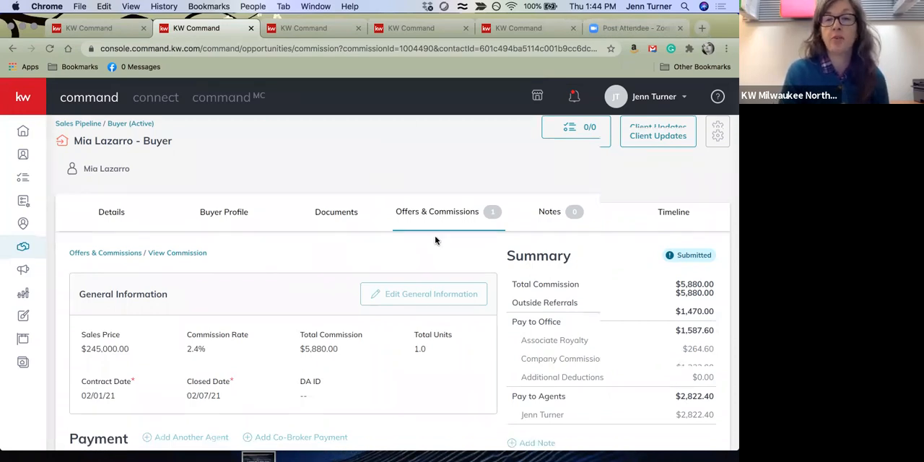
pyautogui.scroll(3, 455, 251)
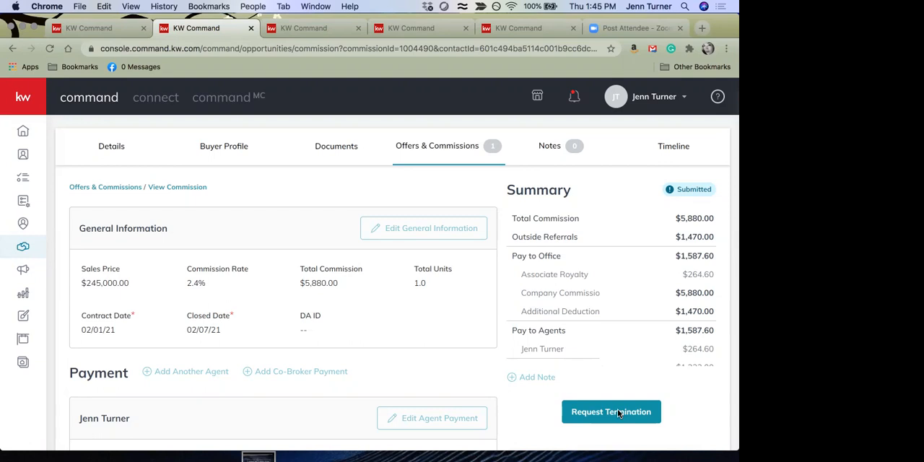
pyautogui.scroll(-1, 416, 256)
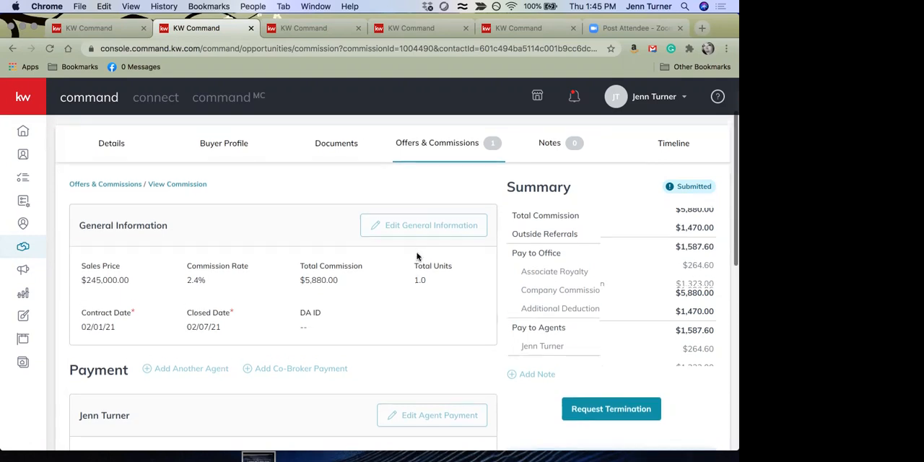
pyautogui.scroll(2, 417, 257)
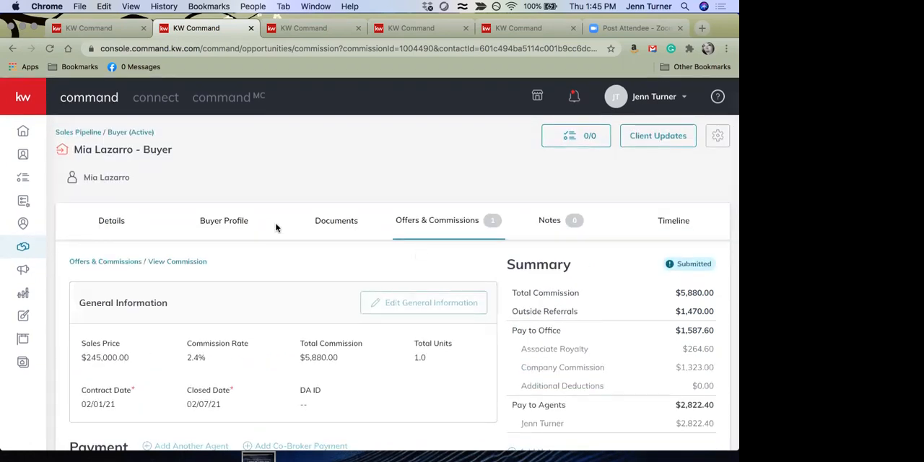
pyautogui.scroll(-2, 489, 274)
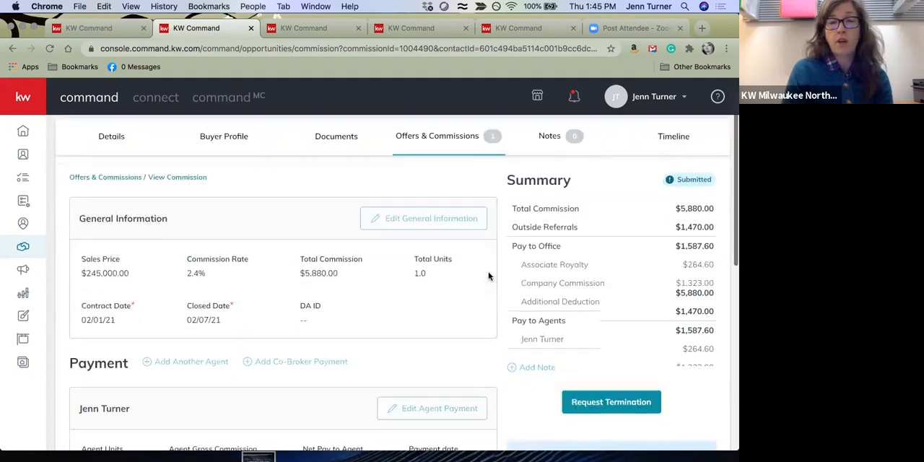
pyautogui.scroll(2, 234, 161)
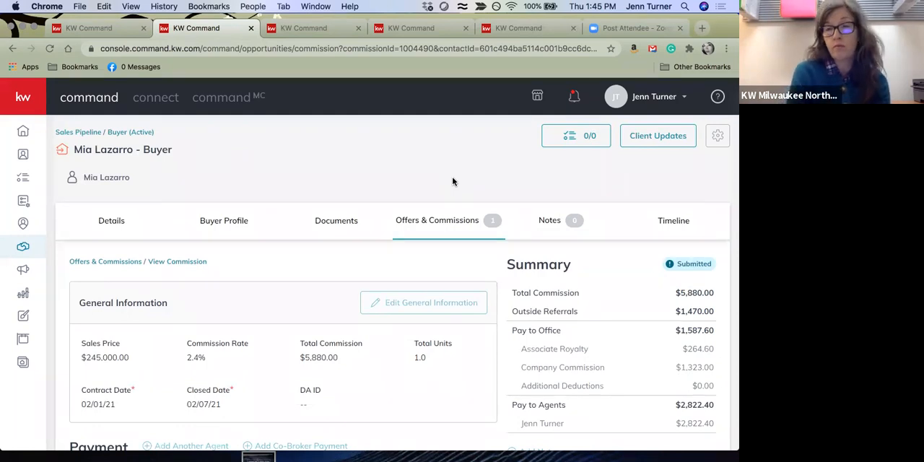
pyautogui.scroll(-5, 452, 181)
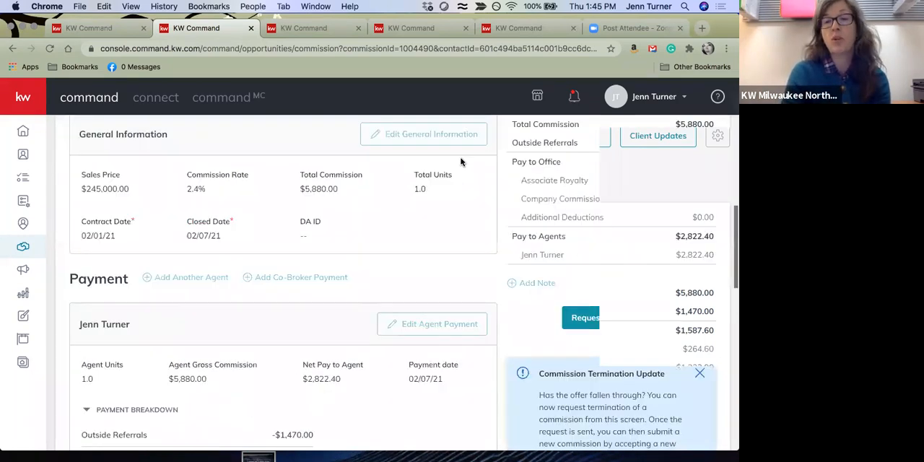
pyautogui.scroll(5, 517, 289)
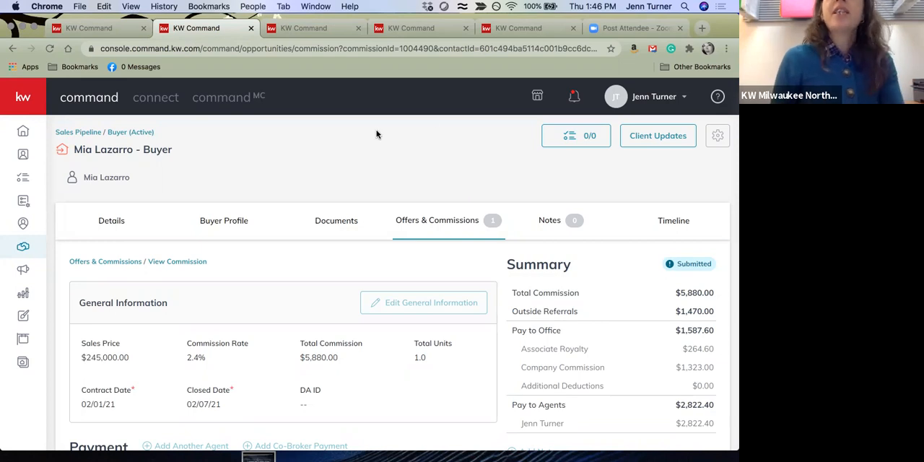
# Accept the $749,000 offer on the listing opportunity in the third open page and open its commission for management
pyautogui.click(296, 27)
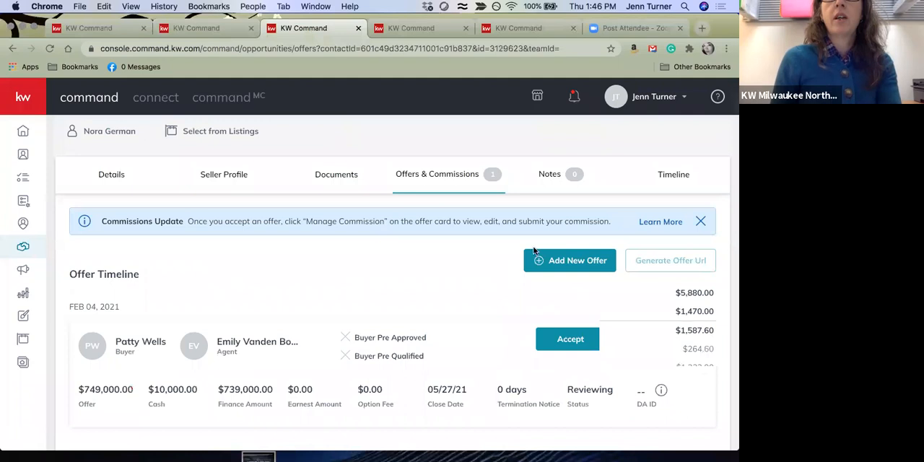
pyautogui.scroll(2, 399, 164)
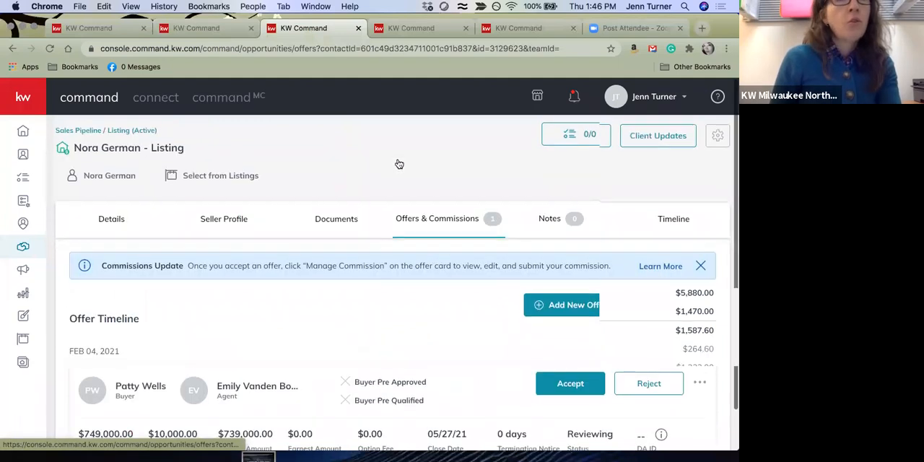
pyautogui.scroll(-2, 399, 164)
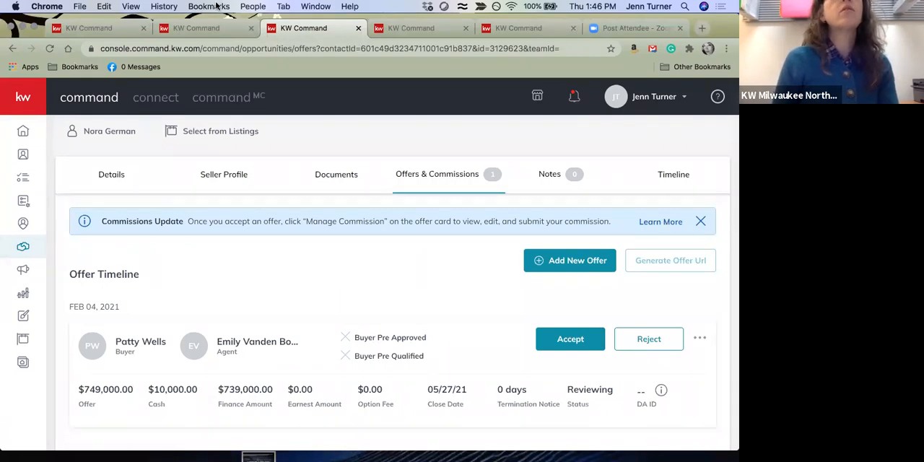
pyautogui.click(585, 344)
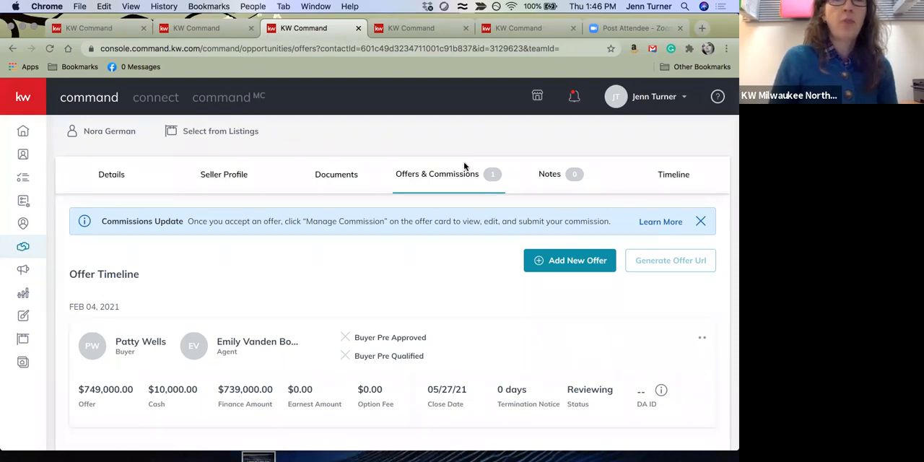
pyautogui.click(657, 338)
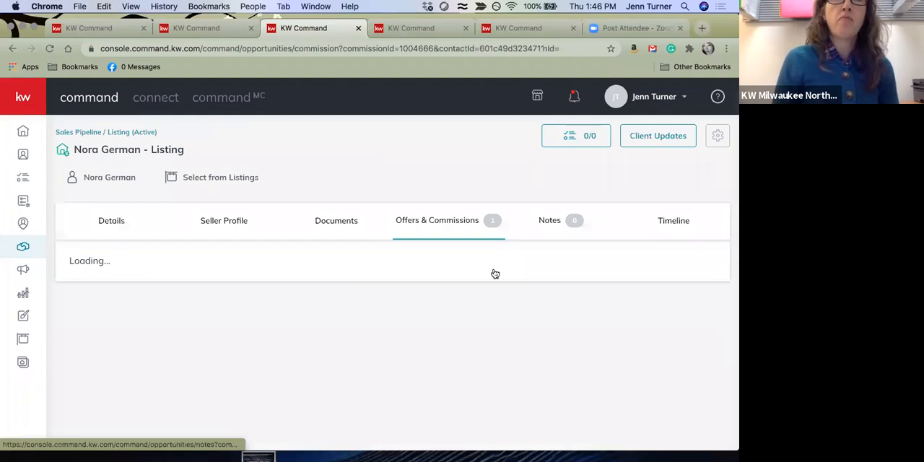
# Set the contract date to 2/1/2021 in the listing commission's general information and save the changes
pyautogui.scroll(-2, 432, 241)
pyautogui.click(432, 240)
pyautogui.scroll(-1, 346, 349)
pyautogui.click(346, 349)
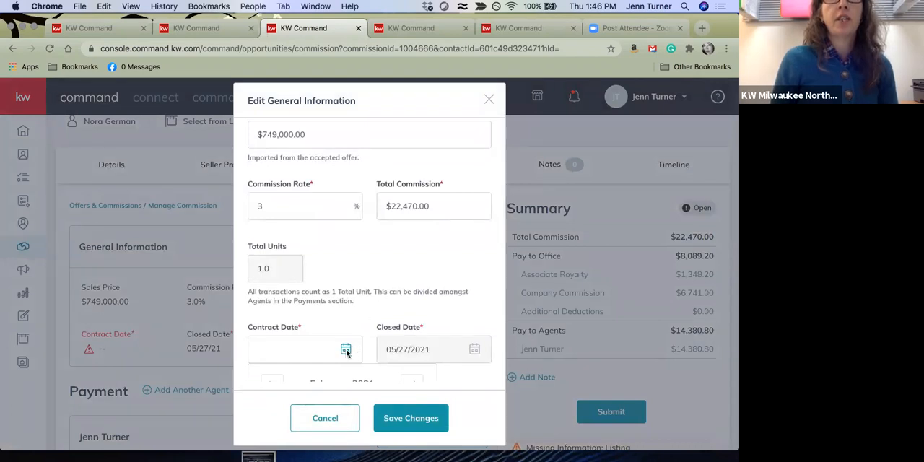
pyautogui.scroll(-3, 324, 340)
pyautogui.click(303, 320)
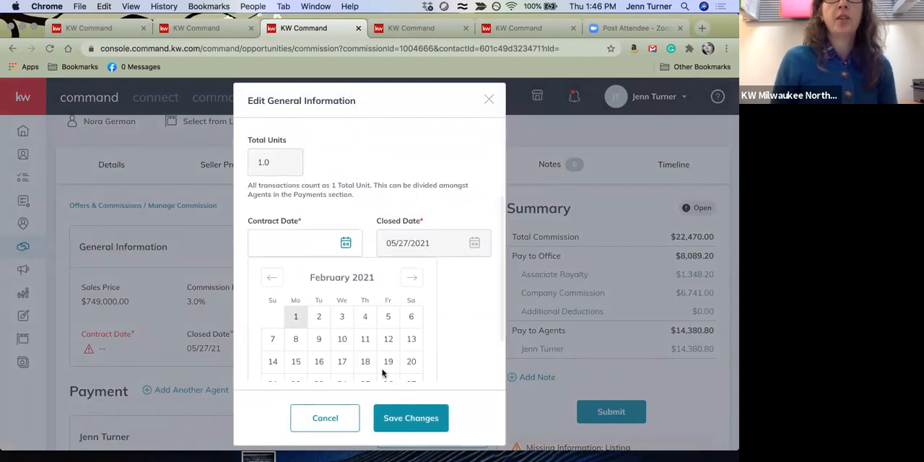
pyautogui.click(409, 421)
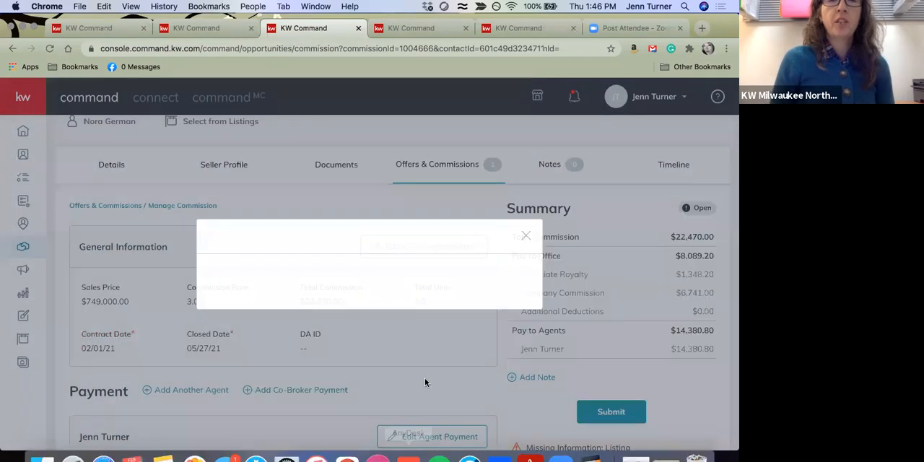
pyautogui.scroll(-5, 481, 340)
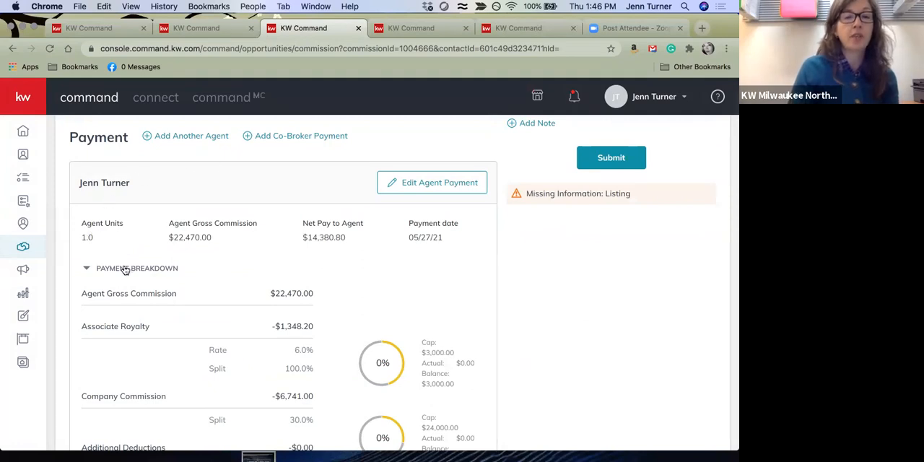
# Set the existing agent's units to 0.3 in the listing commission's agent payment and save the changes
pyautogui.scroll(-2, 375, 288)
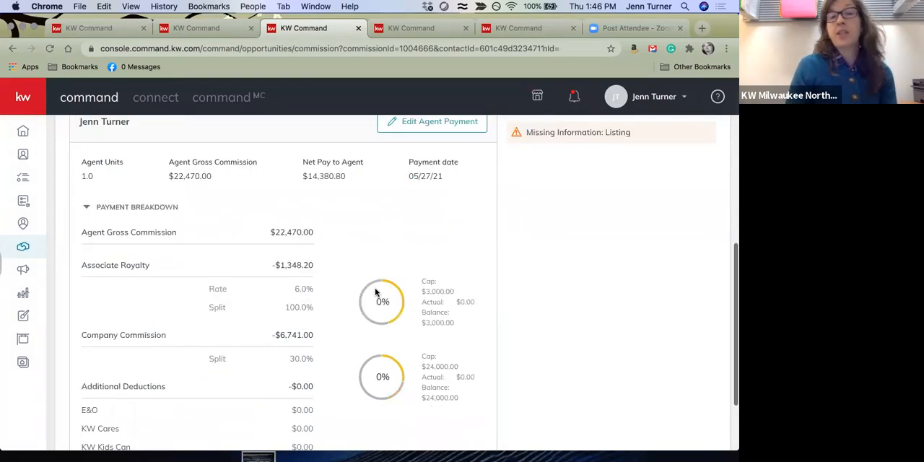
pyautogui.scroll(-3, 374, 291)
pyautogui.scroll(7, 375, 292)
pyautogui.scroll(-1, 266, 286)
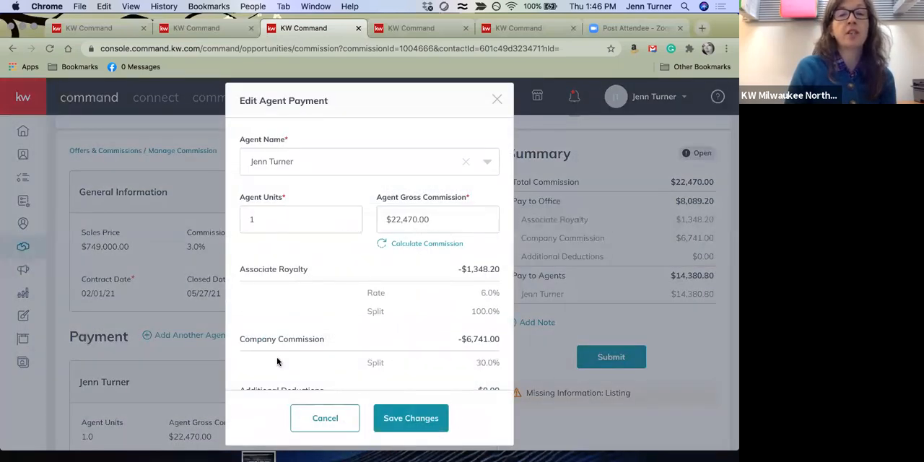
pyautogui.click(267, 212)
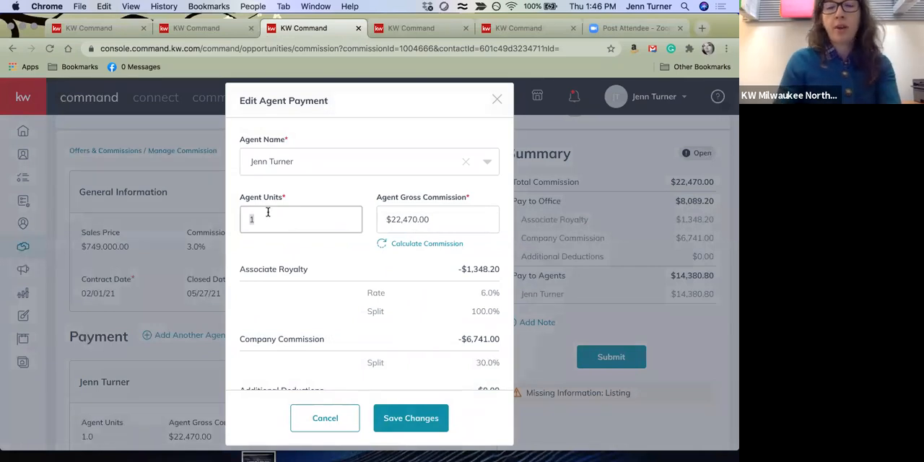
pyautogui.press('BackSpace')
pyautogui.write('.3')
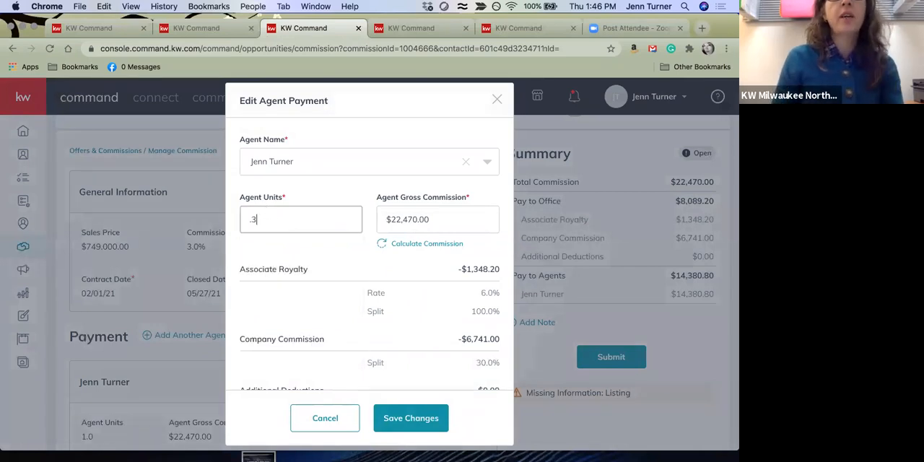
pyautogui.click(427, 417)
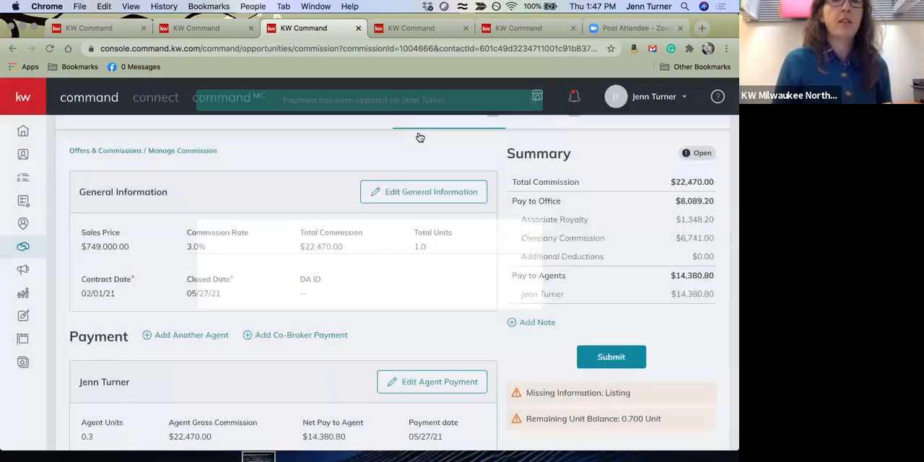
# Add a second agent with 0.7 units to the listing commission, calculate that agent's gross commission and save
pyautogui.scroll(-2, 242, 268)
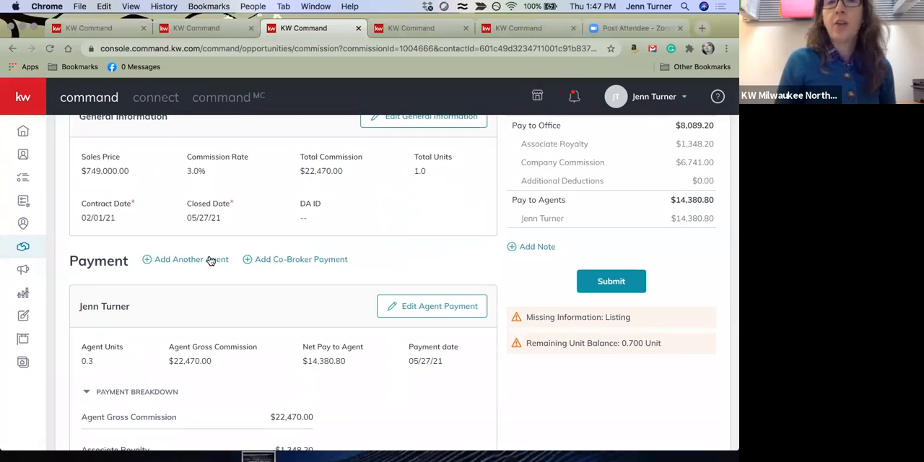
pyautogui.click(210, 260)
pyautogui.click(390, 157)
pyautogui.write('b')
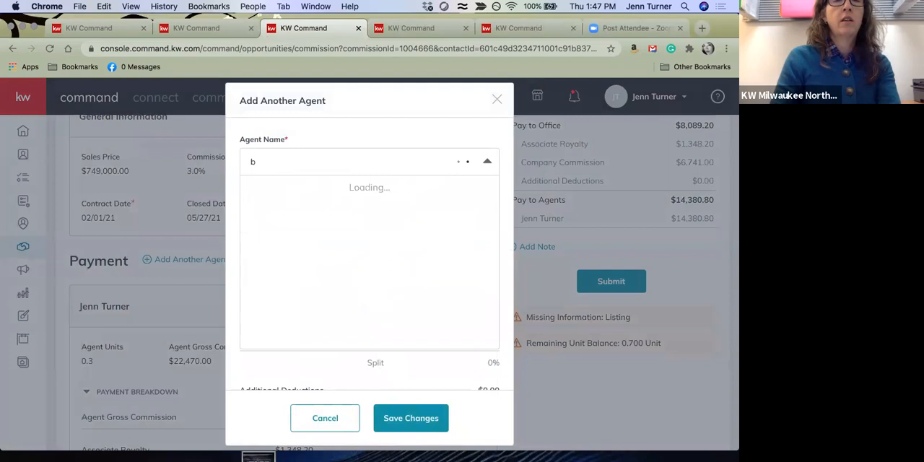
pyautogui.write('ridg')
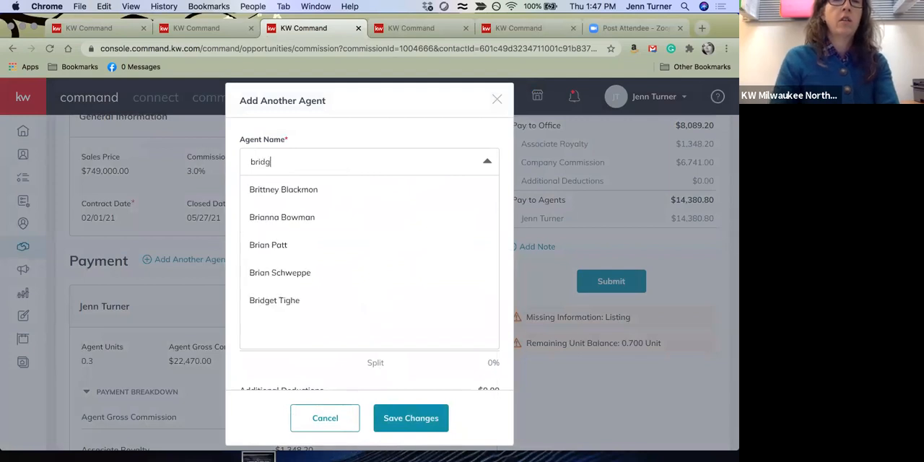
pyautogui.scroll(-3, 337, 276)
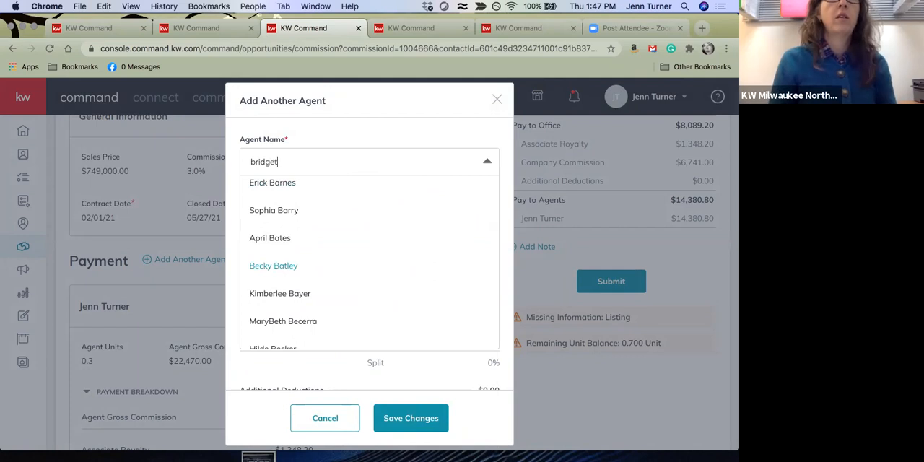
pyautogui.click(302, 191)
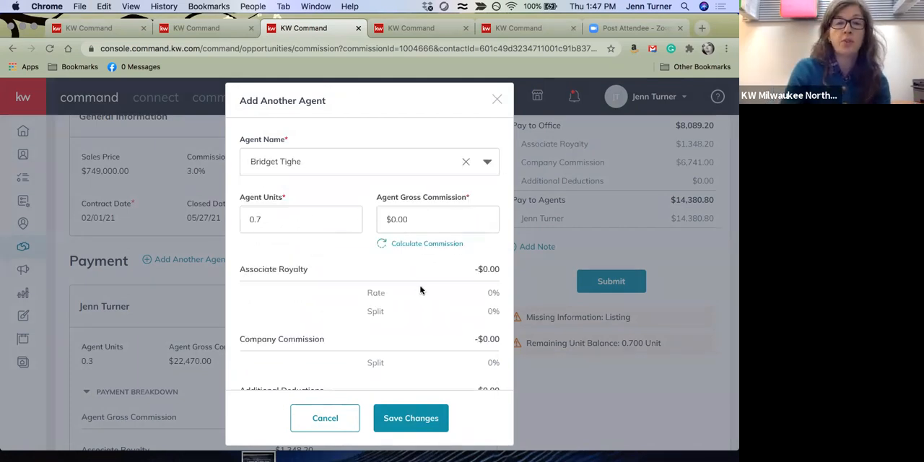
pyautogui.click(414, 244)
pyautogui.click(410, 419)
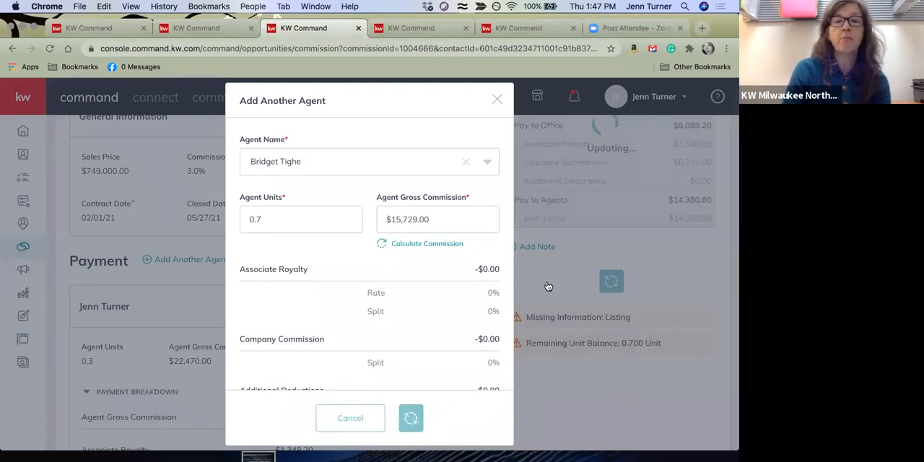
# Recalculate the first agent's gross commission from the 0.3 units and save the payment
pyautogui.scroll(-2, 474, 383)
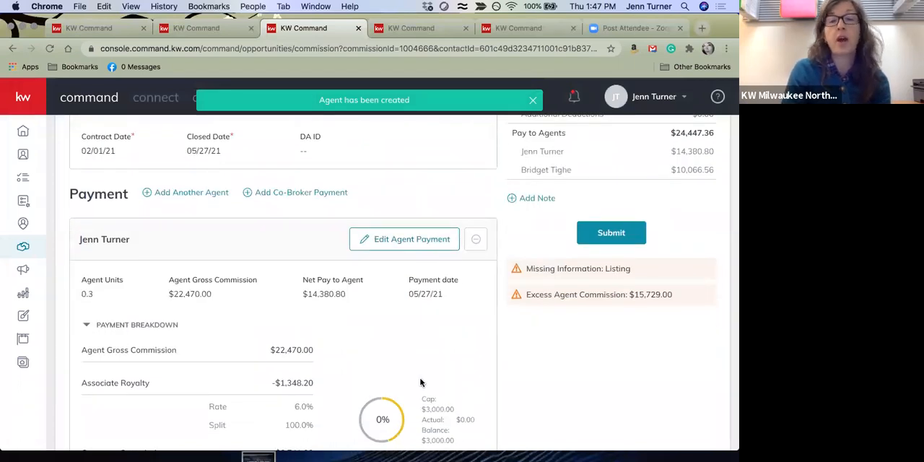
pyautogui.scroll(-15, 421, 383)
pyautogui.scroll(10, 595, 164)
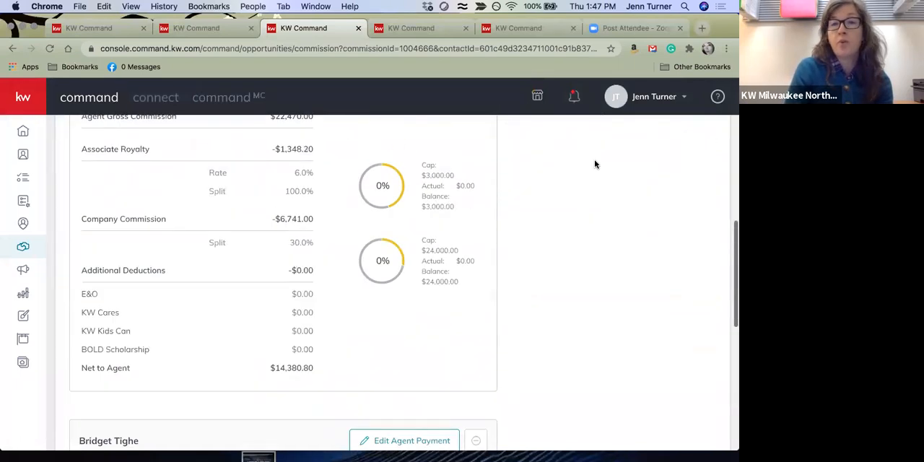
pyautogui.scroll(8, 592, 163)
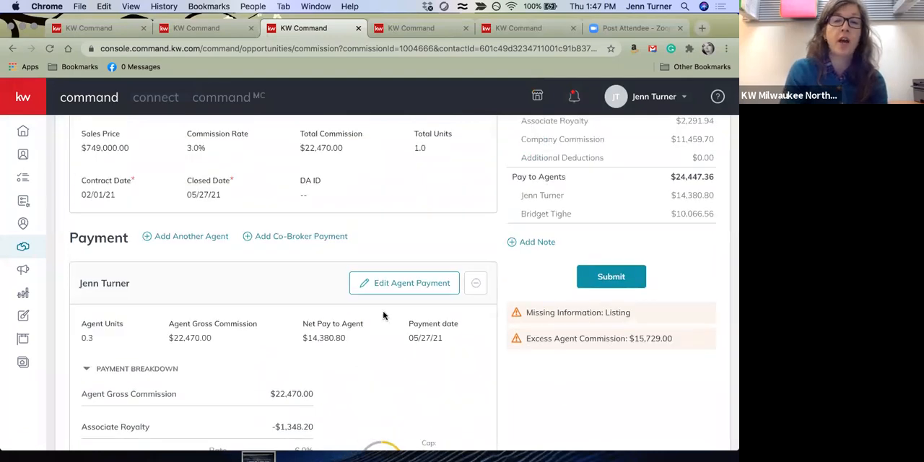
pyautogui.click(383, 287)
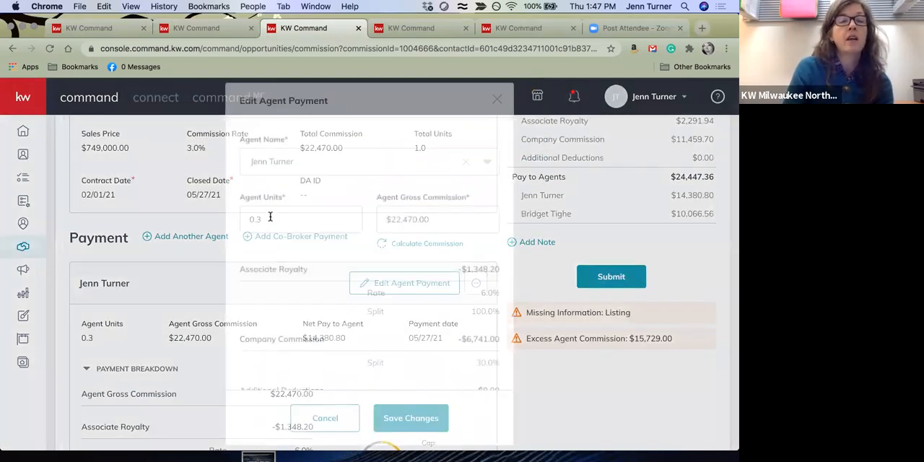
pyautogui.click(268, 218)
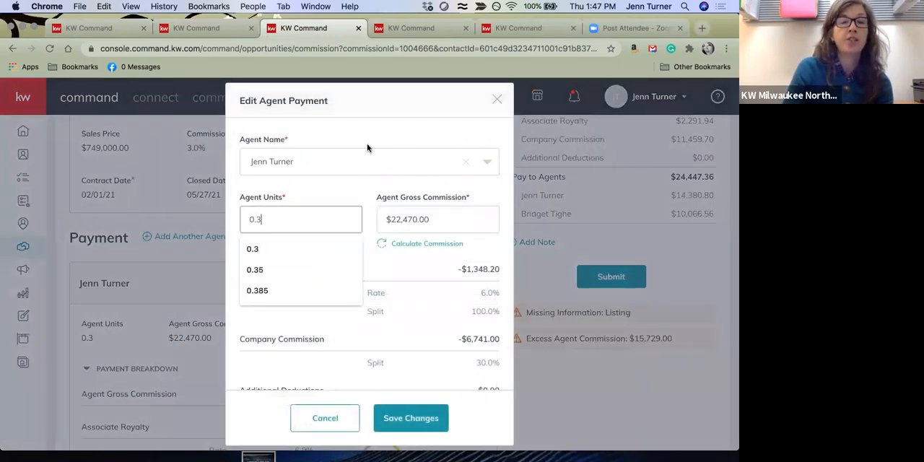
pyautogui.click(434, 245)
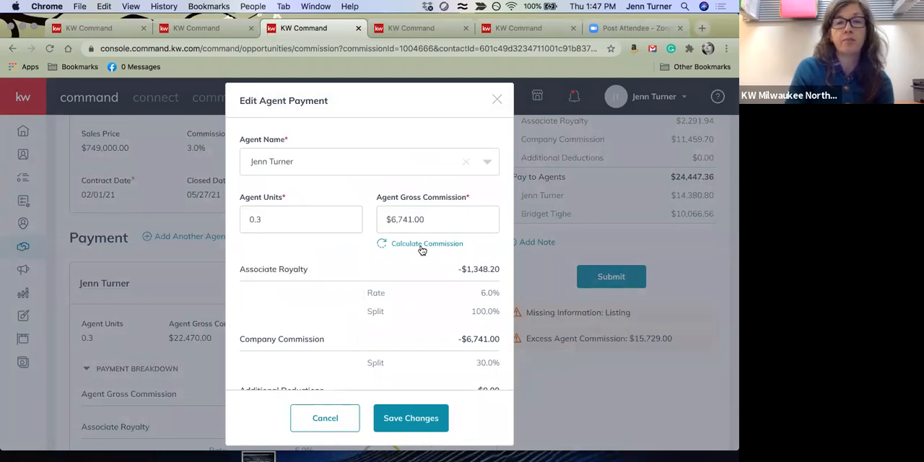
pyautogui.click(422, 421)
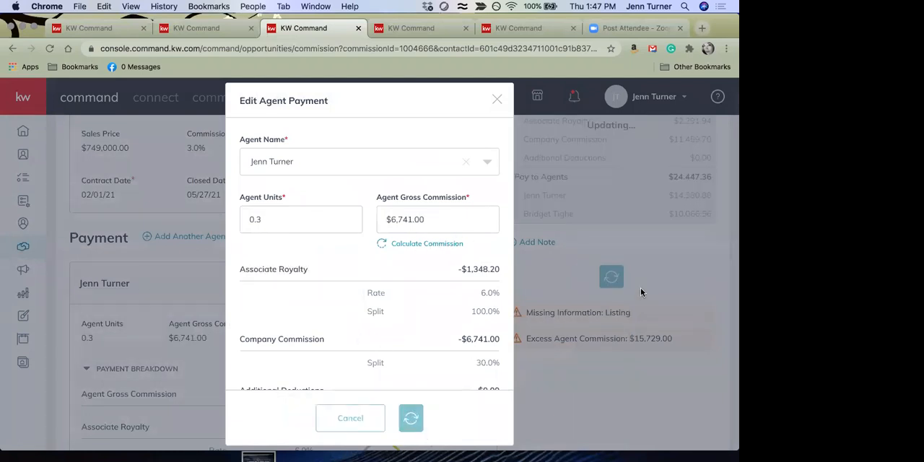
# Review both agents' payment breakdowns, the general information and the commission summary
pyautogui.scroll(-1, 535, 368)
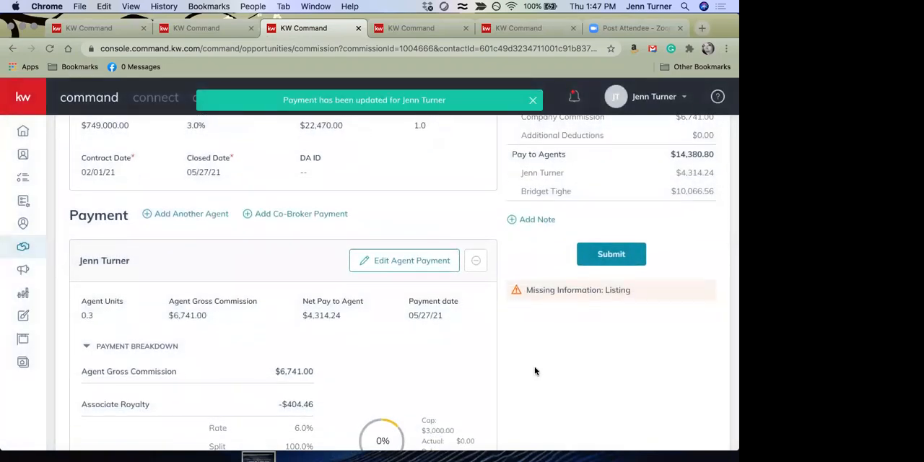
pyautogui.scroll(-6, 535, 370)
pyautogui.scroll(-7, 536, 371)
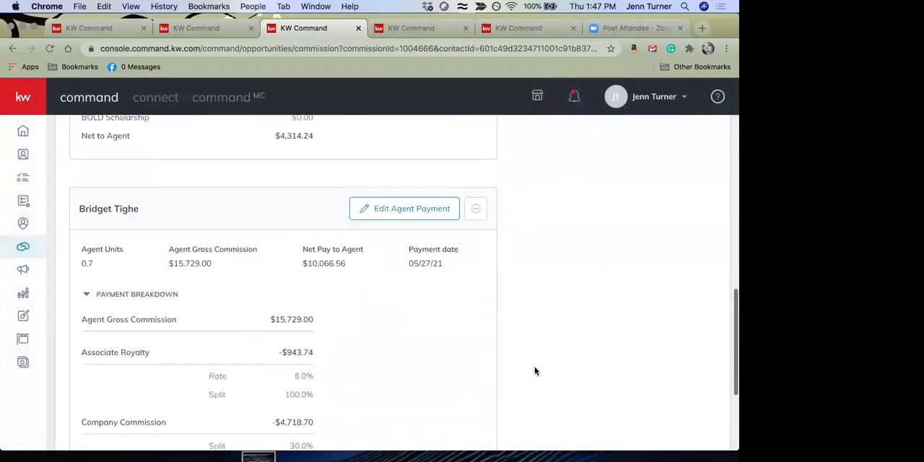
pyautogui.scroll(2, 534, 368)
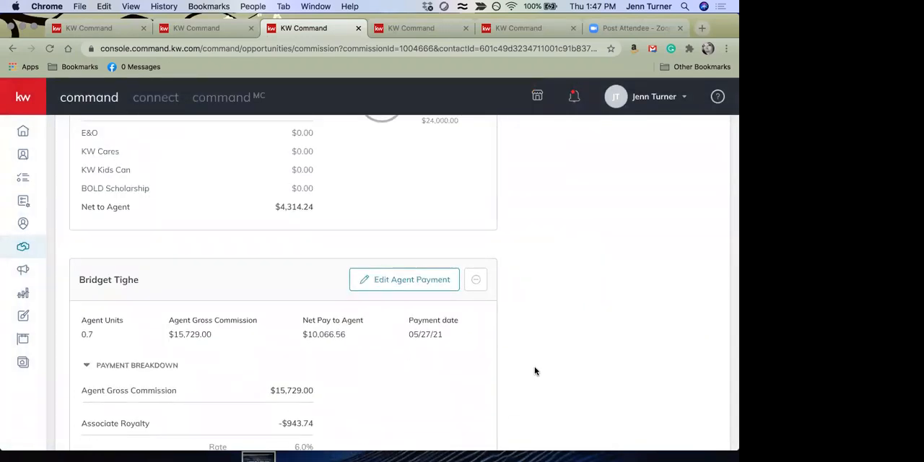
pyautogui.scroll(8, 534, 370)
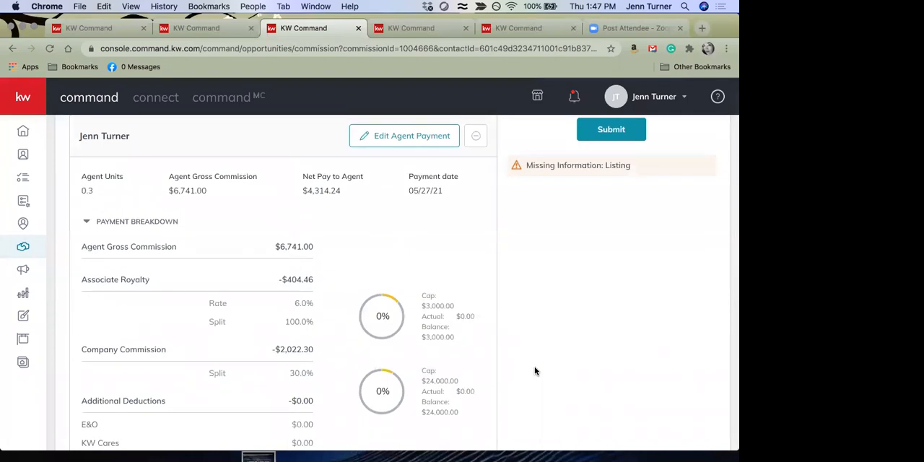
pyautogui.scroll(5, 534, 371)
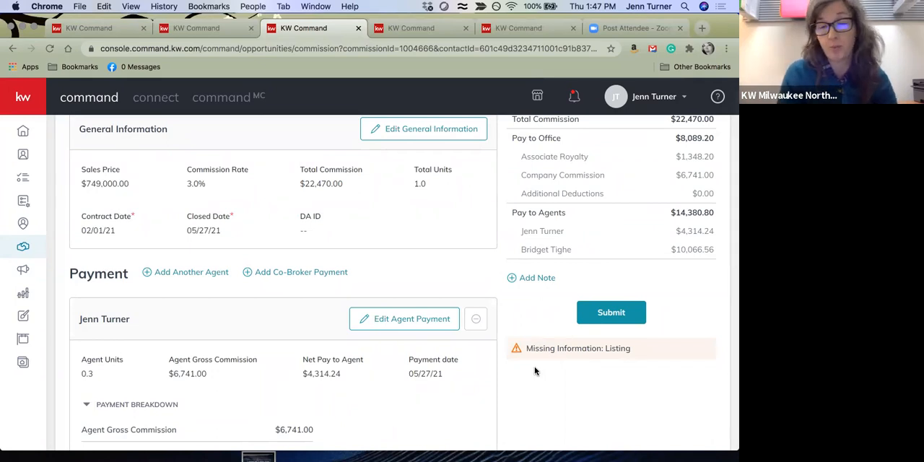
pyautogui.scroll(-2, 535, 371)
pyautogui.scroll(-10, 535, 372)
pyautogui.scroll(-5, 535, 371)
pyautogui.scroll(6, 534, 372)
pyautogui.scroll(12, 534, 371)
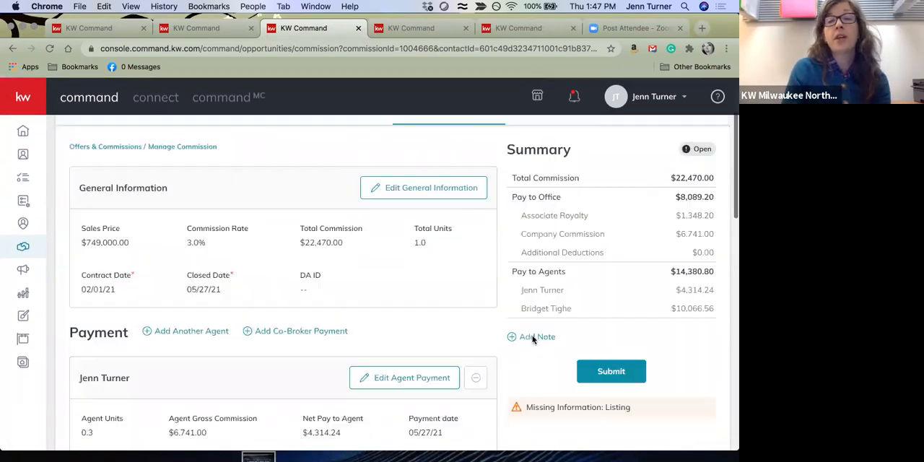
# Search all listings by the property's street and select the first result as the opportunity's missing listing
pyautogui.scroll(-2, 532, 338)
pyautogui.scroll(5, 487, 364)
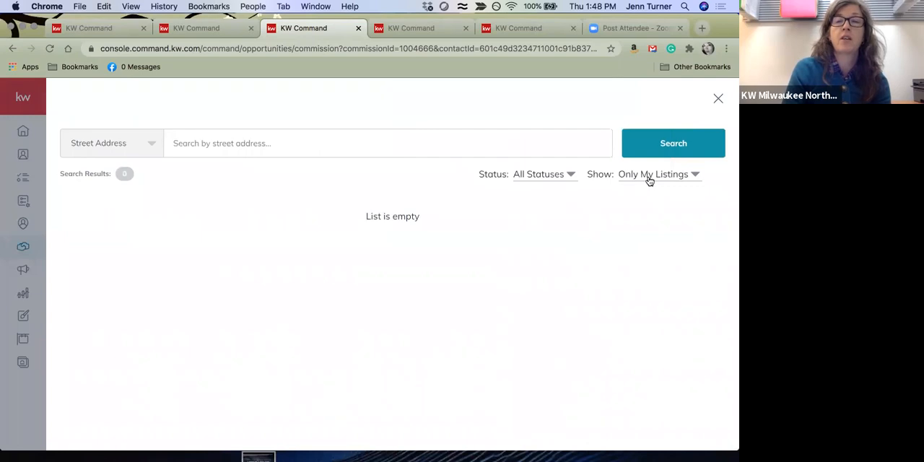
pyautogui.click(648, 176)
pyautogui.click(651, 219)
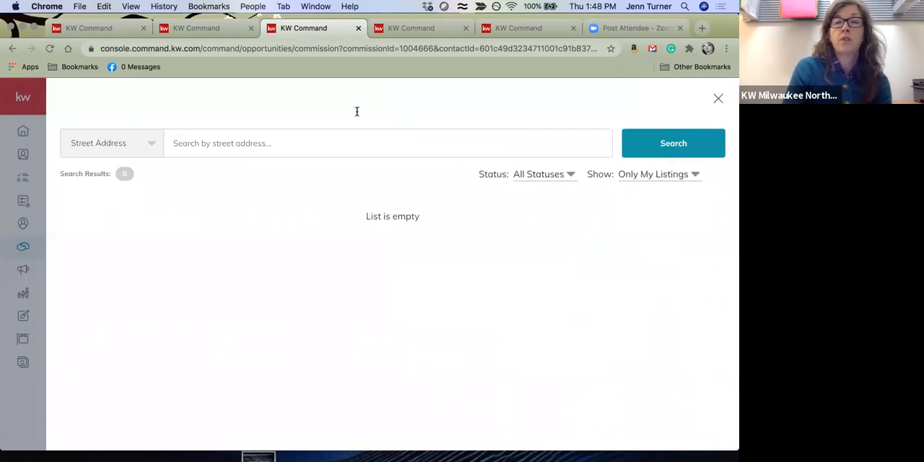
pyautogui.click(658, 176)
pyautogui.click(653, 195)
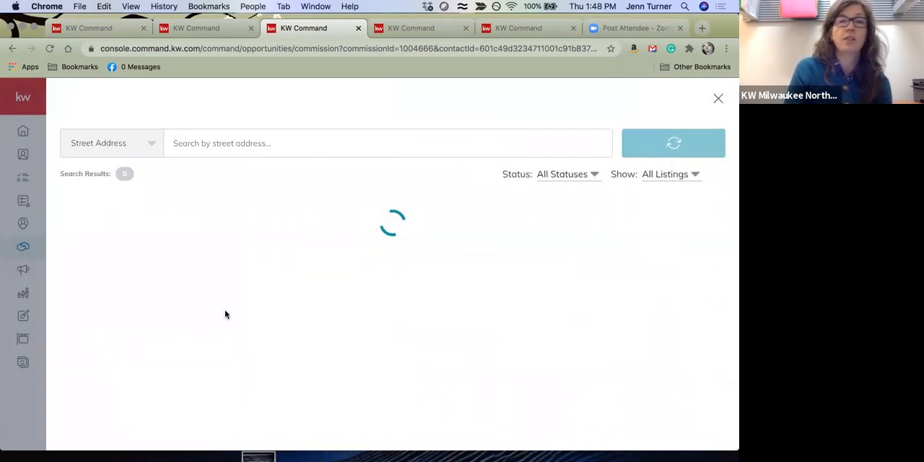
pyautogui.click(260, 147)
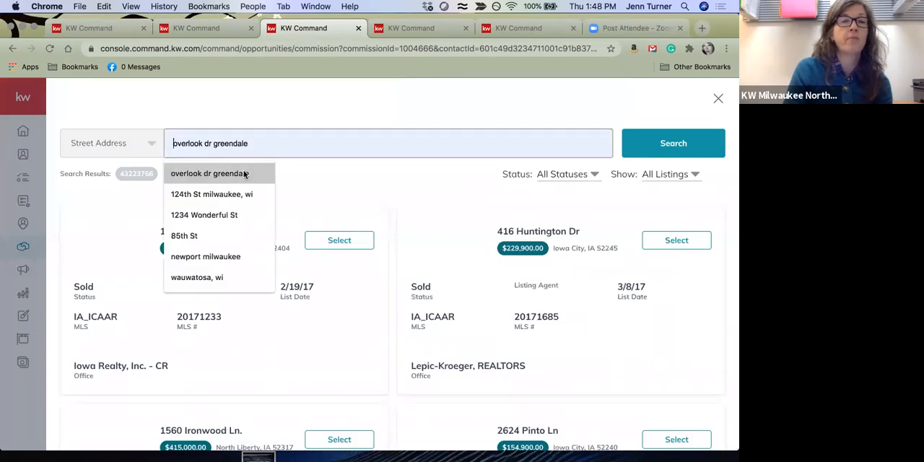
pyautogui.click(246, 175)
pyautogui.click(684, 144)
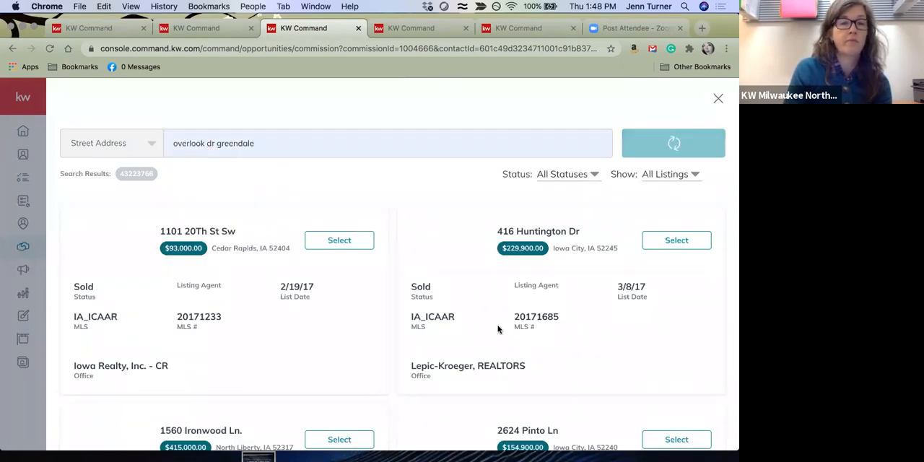
pyautogui.click(352, 244)
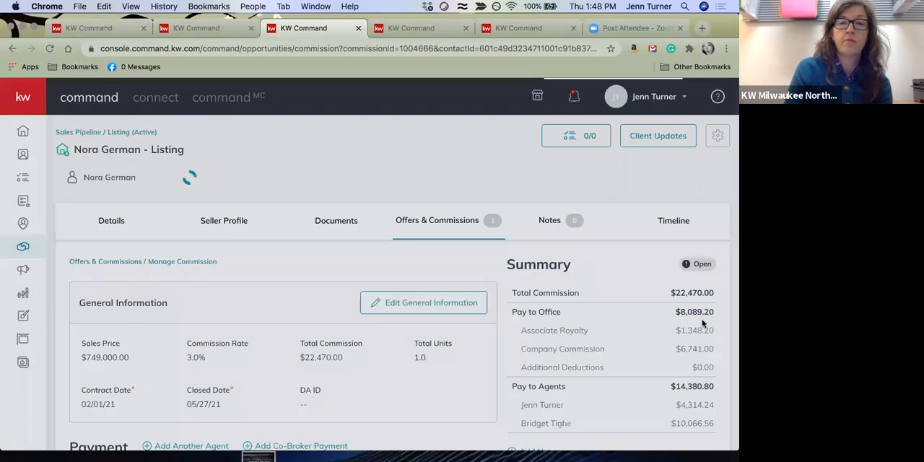
# Open the first agent's payment for editing and start an extra payment item of type Deduction
pyautogui.scroll(-5, 599, 247)
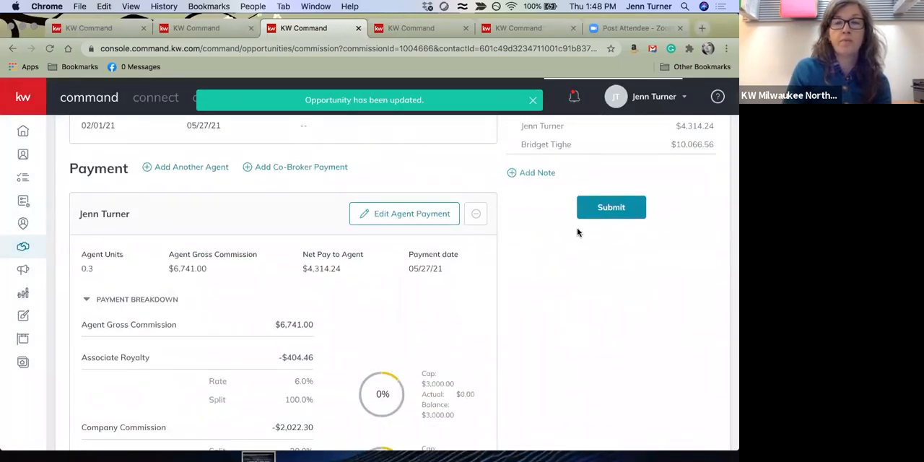
pyautogui.click(589, 215)
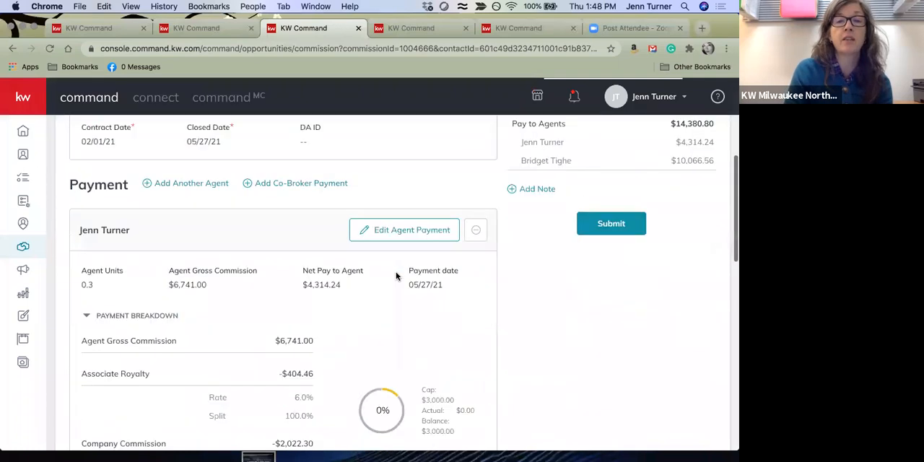
pyautogui.scroll(-2, 621, 385)
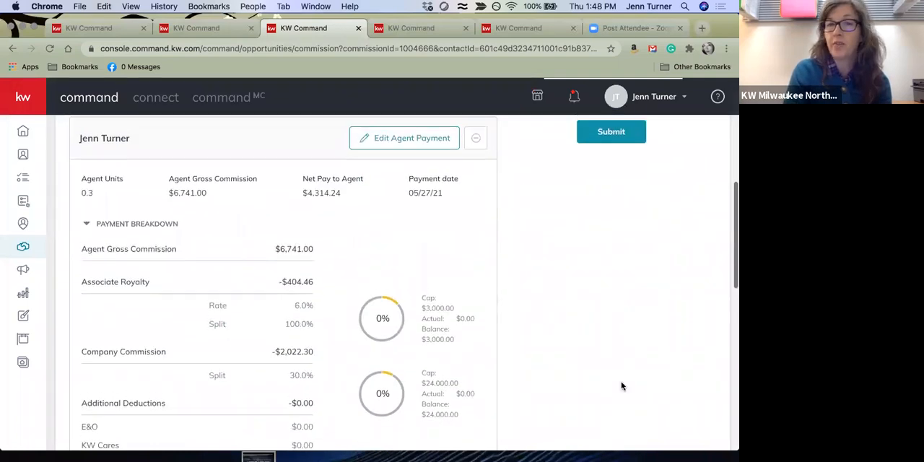
pyautogui.scroll(2, 599, 368)
pyautogui.click(397, 214)
pyautogui.scroll(-10, 377, 362)
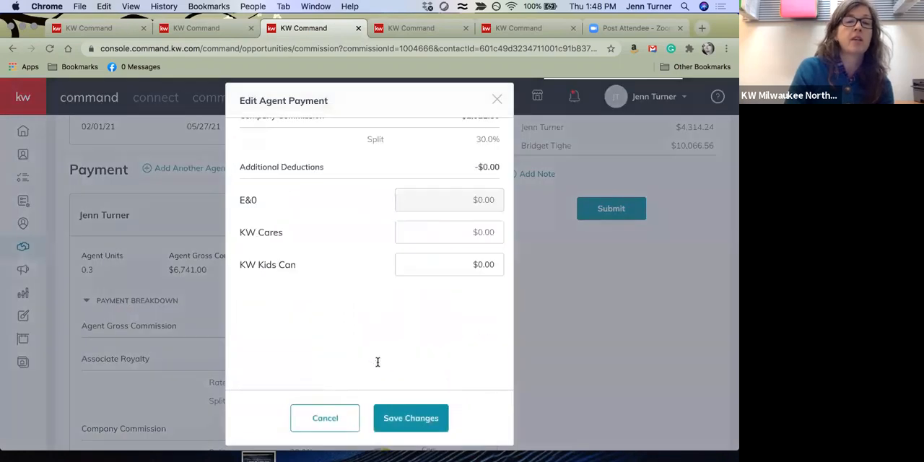
pyautogui.click(483, 358)
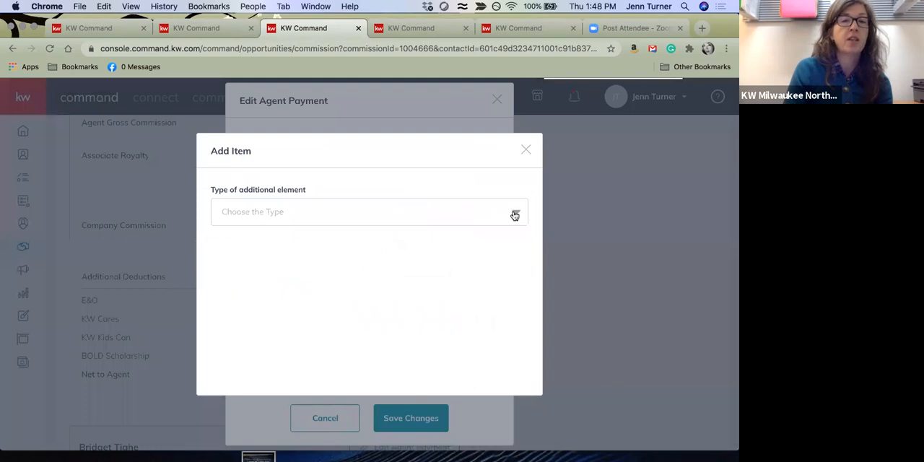
pyautogui.click(515, 216)
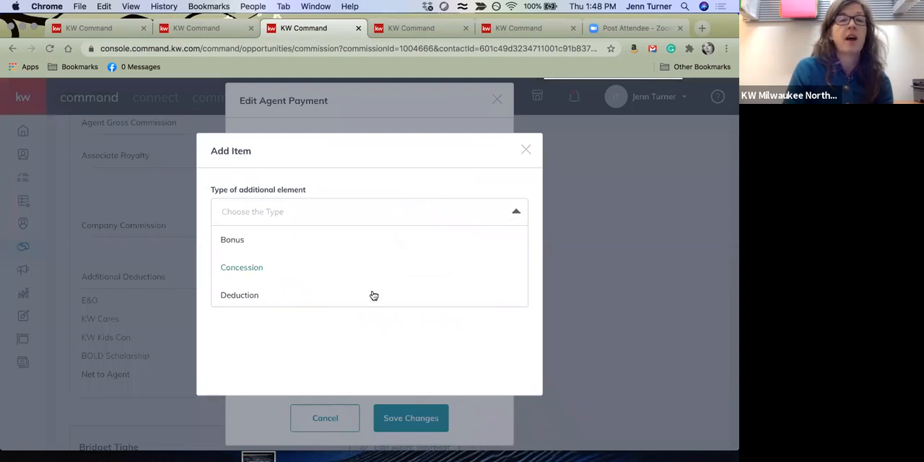
pyautogui.click(372, 296)
# Set the deduction's amount to $295.00, its description to BAC and its payee to KW
pyautogui.click(256, 221)
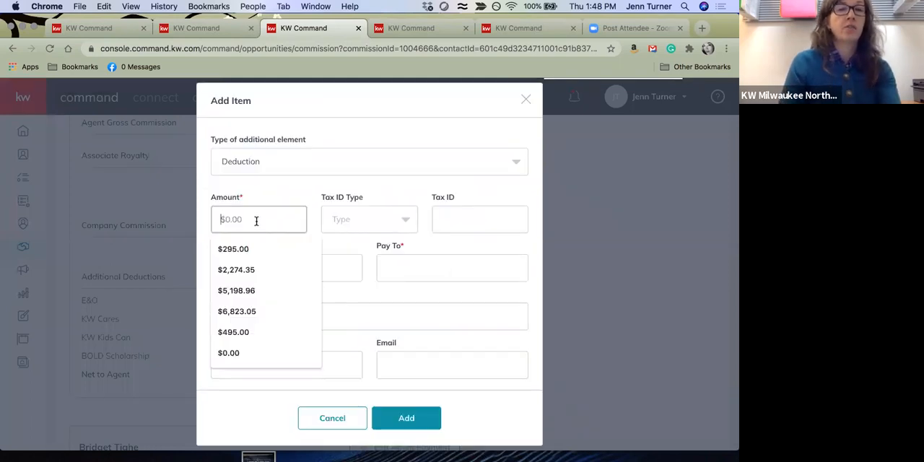
pyautogui.write('$295')
pyautogui.press('Tab')
pyautogui.click(276, 267)
pyautogui.write('BAC')
pyautogui.press('Tab')
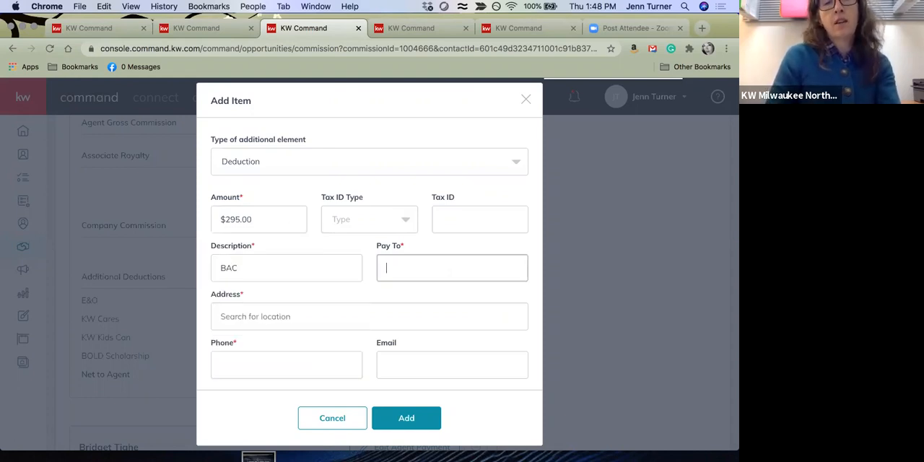
pyautogui.write('KW')
pyautogui.press('Tab')
# Fill in the payee's address, phone and email, add the deduction and save the agent's payment changes
pyautogui.write('205')
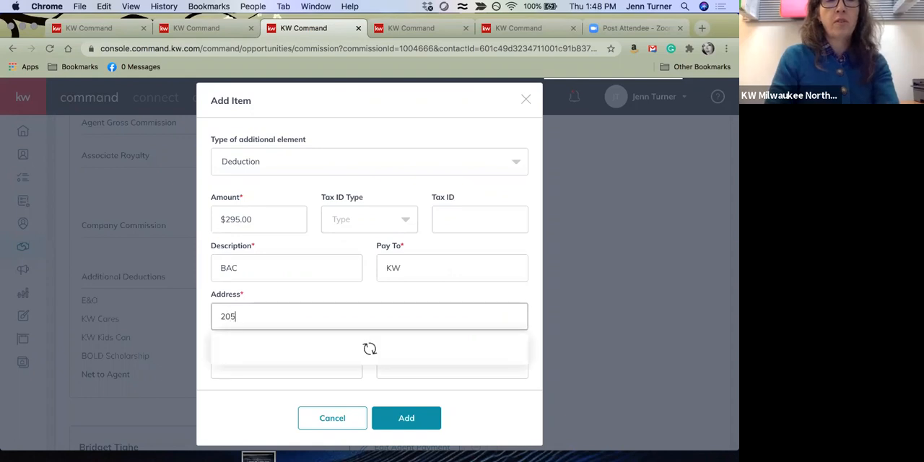
pyautogui.write(' E Silver')
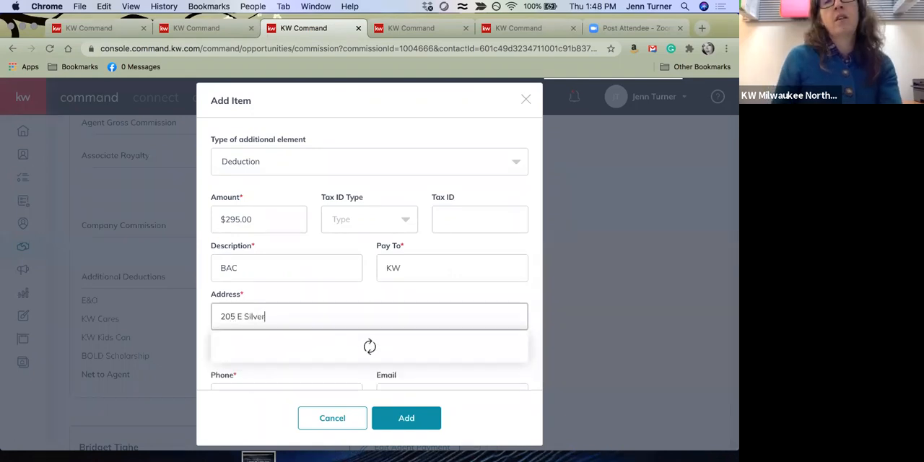
pyautogui.click(319, 342)
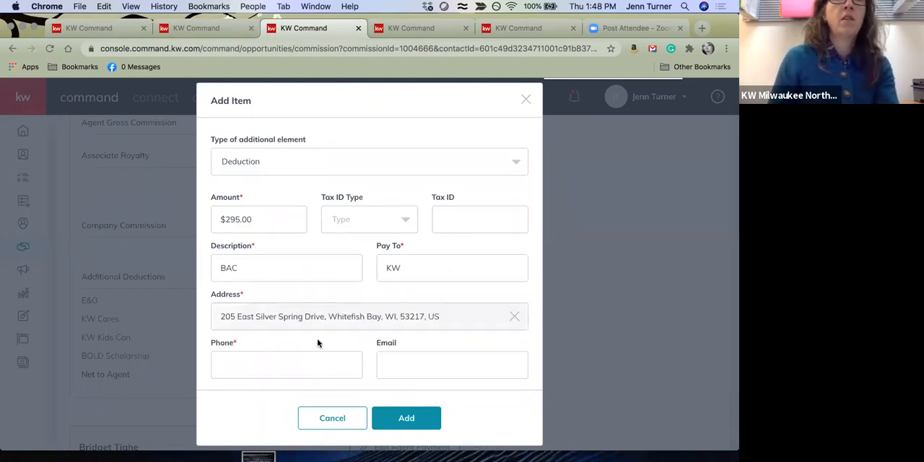
pyautogui.scroll(-1, 368, 363)
pyautogui.click(315, 349)
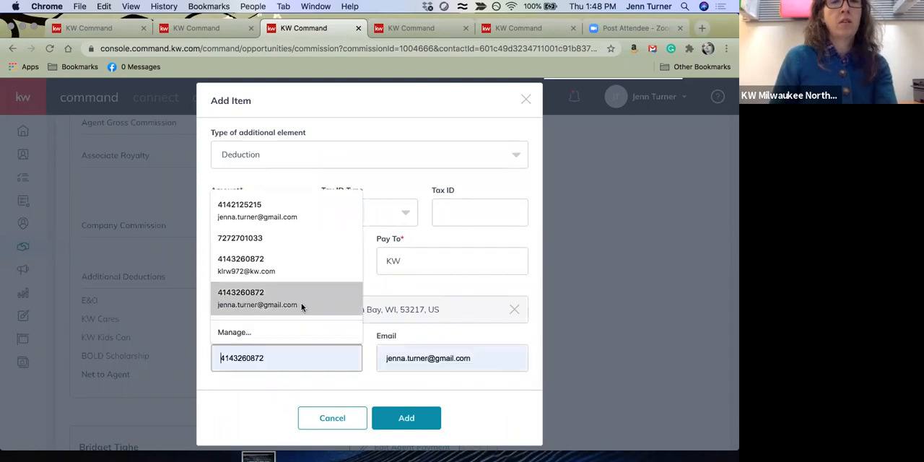
pyautogui.click(306, 307)
pyautogui.click(403, 417)
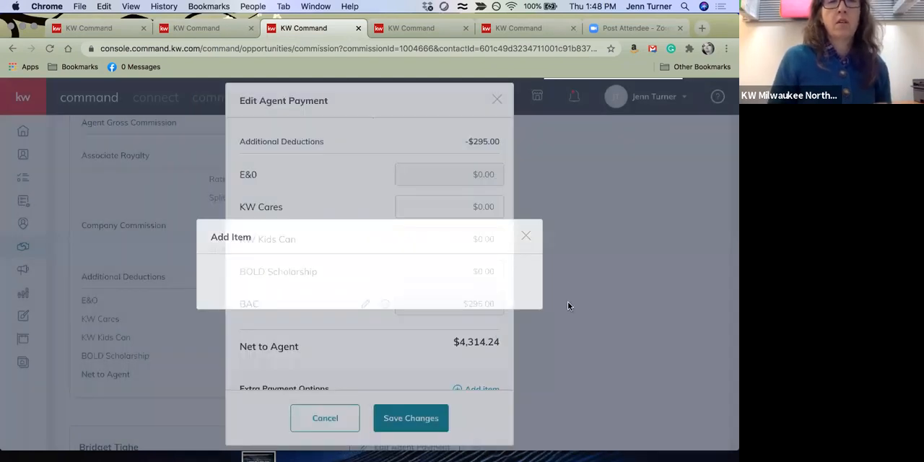
pyautogui.click(421, 422)
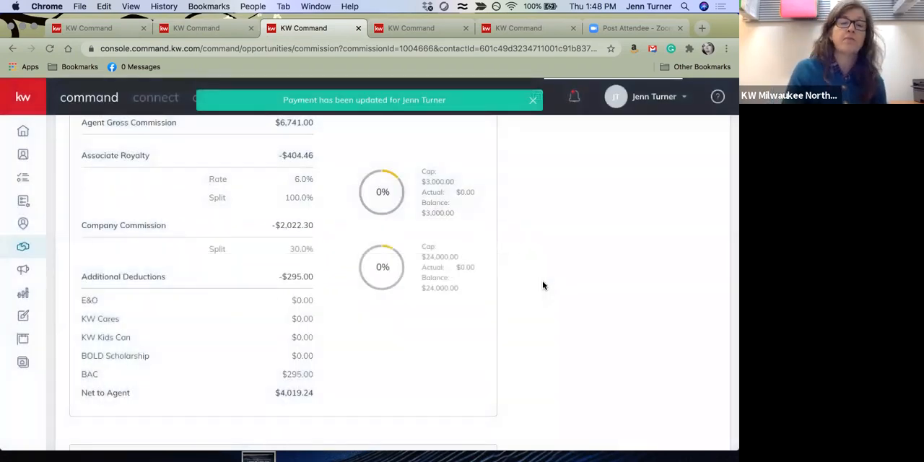
# Review the first agent's BAC deduction, the commission summary and the second agent's payment breakdown
pyautogui.scroll(-3, 543, 286)
pyautogui.scroll(-3, 543, 286)
pyautogui.scroll(8, 546, 283)
pyautogui.scroll(4, 546, 287)
pyautogui.scroll(-5, 546, 287)
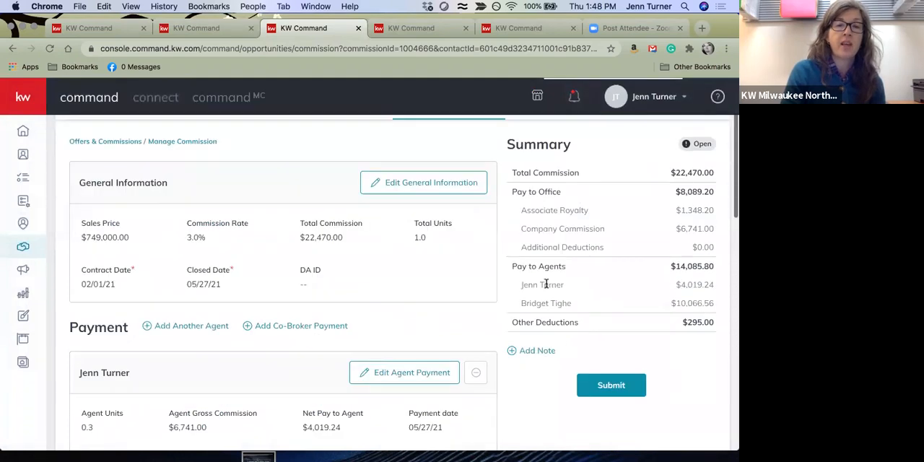
pyautogui.scroll(-4, 546, 287)
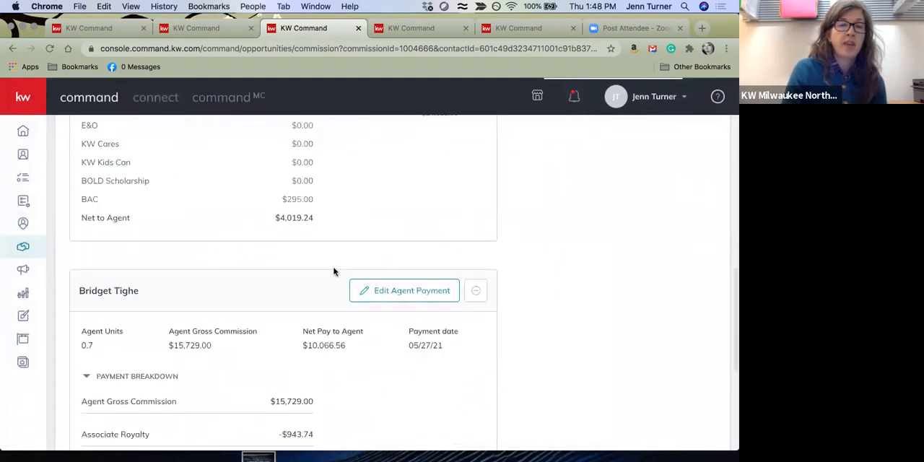
pyautogui.scroll(-4, 340, 368)
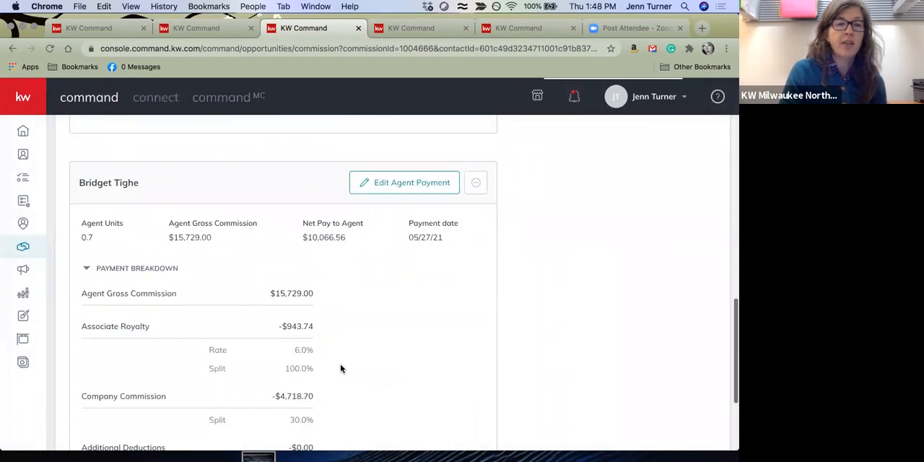
pyautogui.scroll(12, 528, 217)
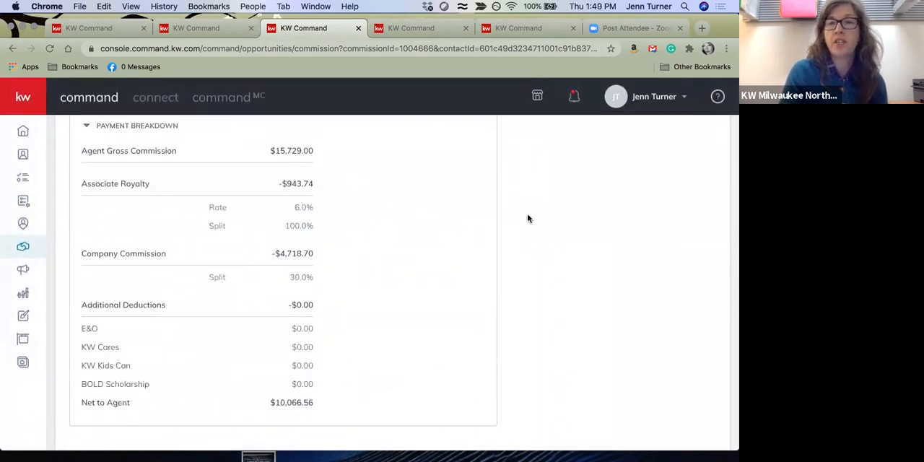
pyautogui.scroll(-2, 636, 281)
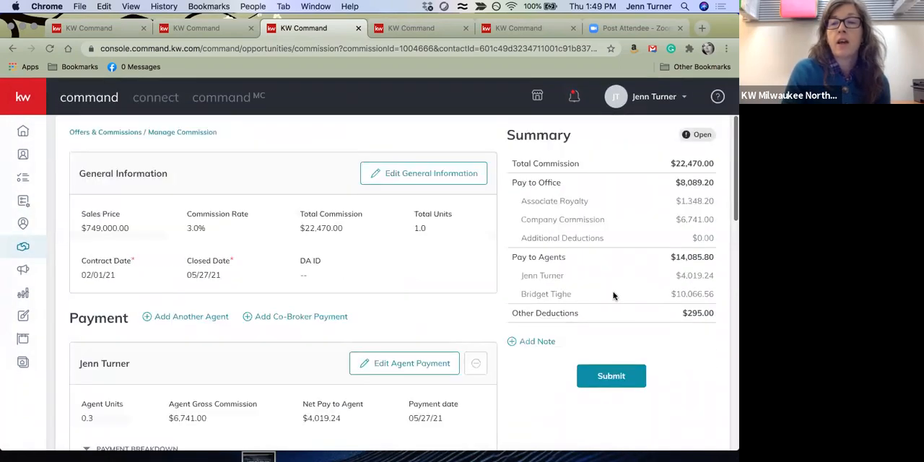
# Submit the listing commission, declining the KW Cares donation for both agents
pyautogui.click(611, 377)
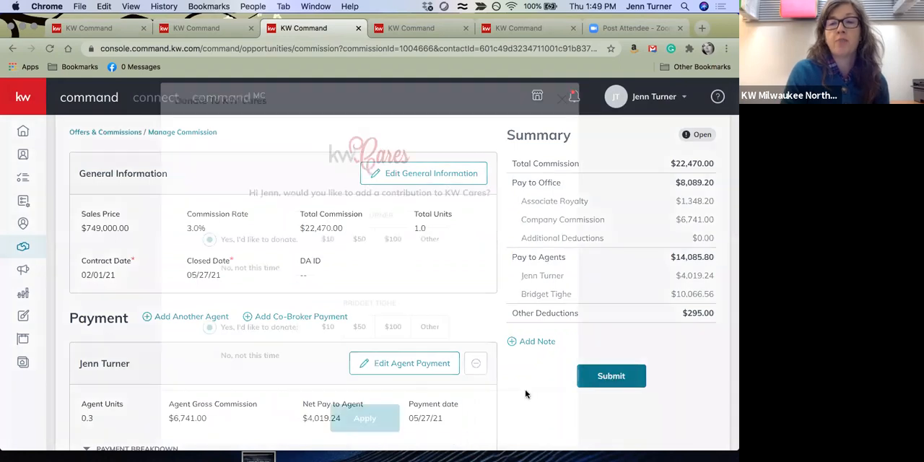
pyautogui.click(209, 356)
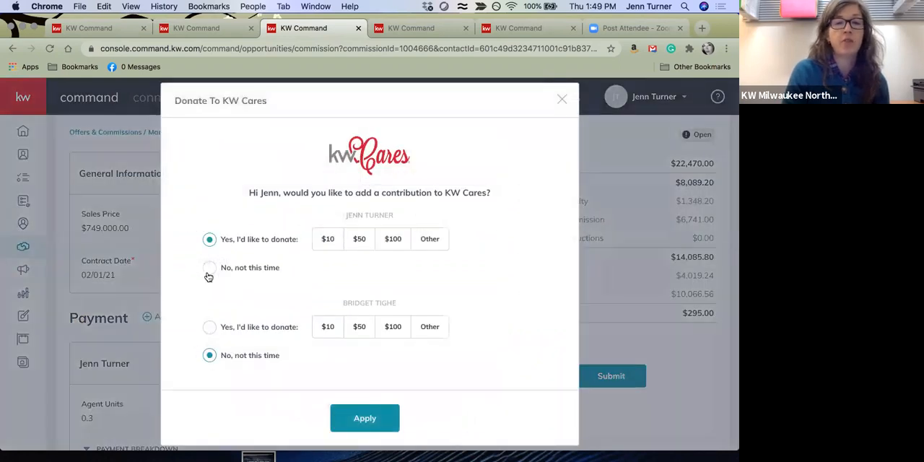
pyautogui.click(209, 268)
pyautogui.click(358, 418)
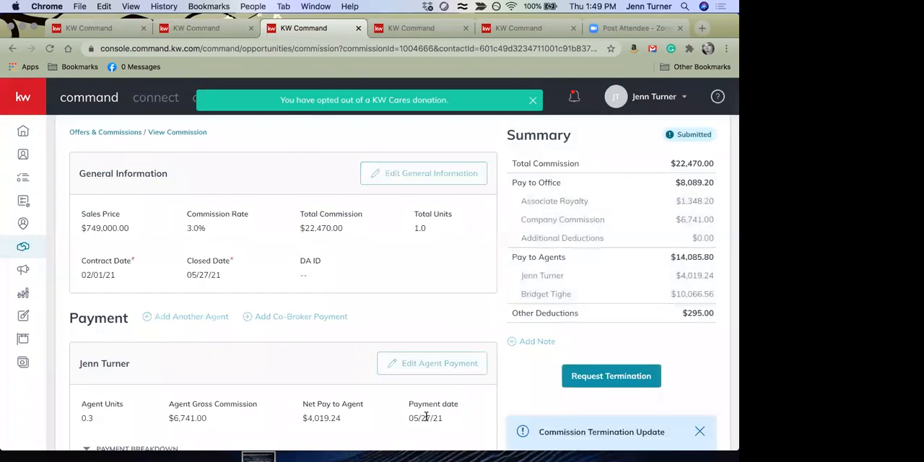
pyautogui.scroll(3, 577, 309)
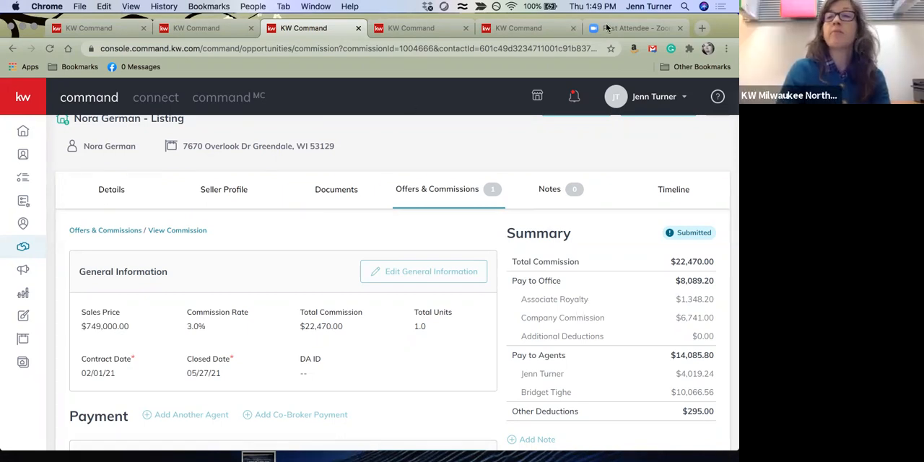
pyautogui.scroll(2, 465, 303)
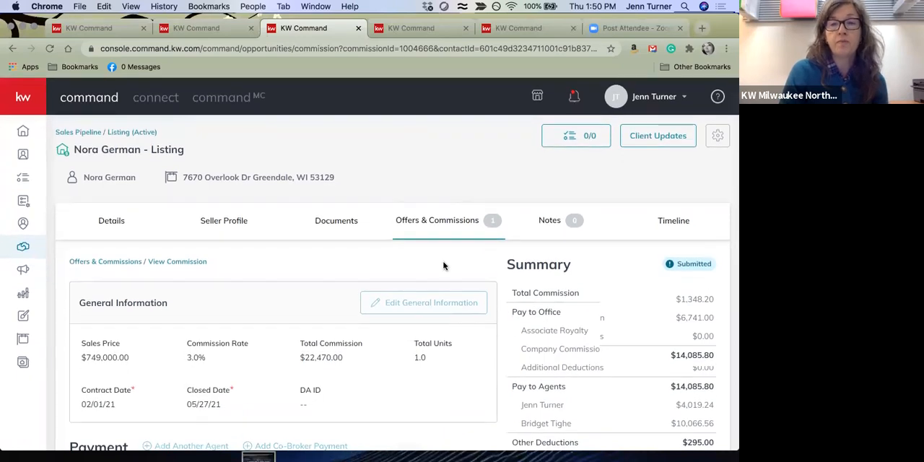
pyautogui.scroll(-4, 441, 265)
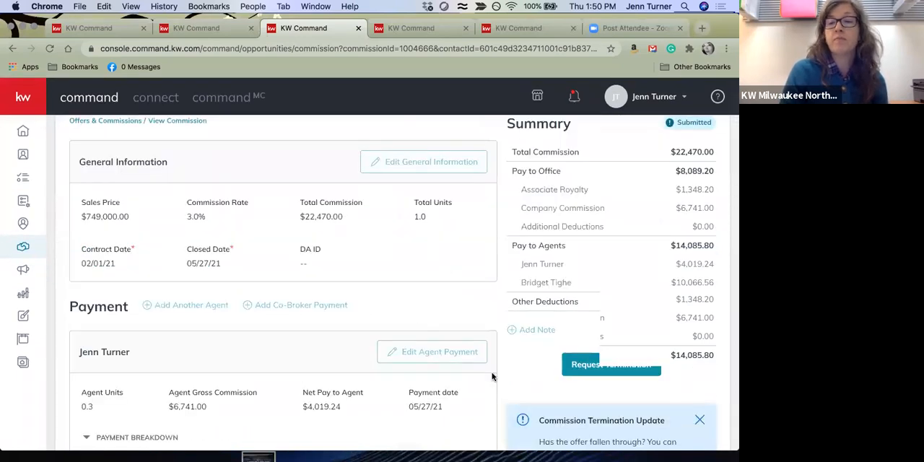
pyautogui.scroll(-2, 491, 377)
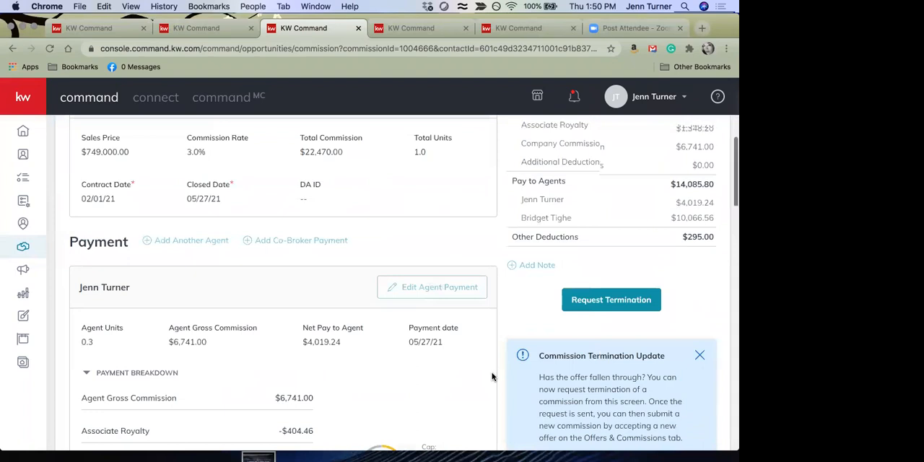
pyautogui.scroll(5, 491, 377)
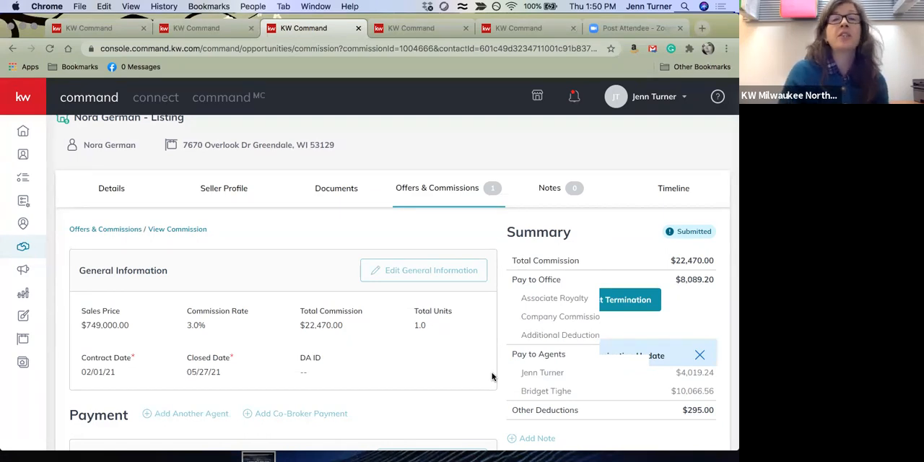
# Switch to the buyer opportunity and create a new offer named Initial Offer
pyautogui.click(417, 31)
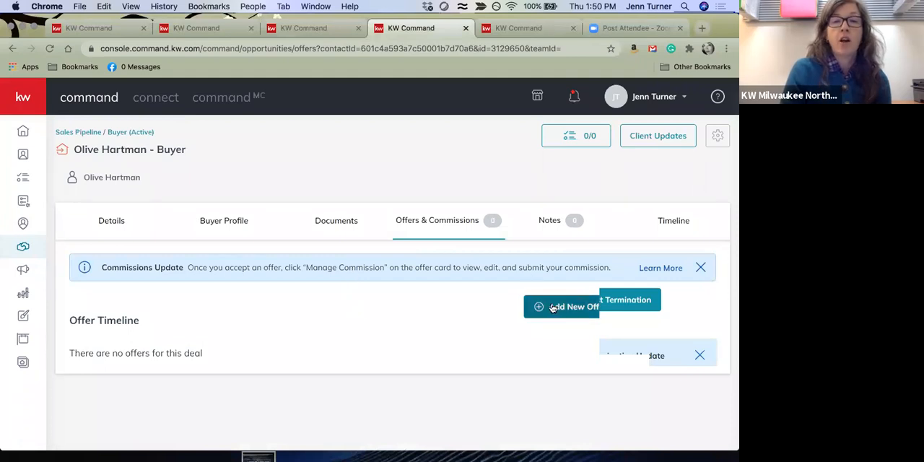
pyautogui.click(556, 309)
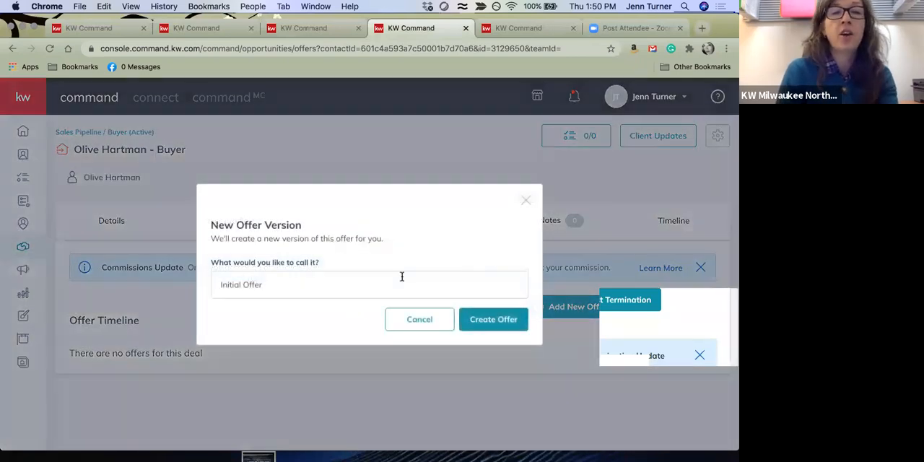
pyautogui.click(479, 319)
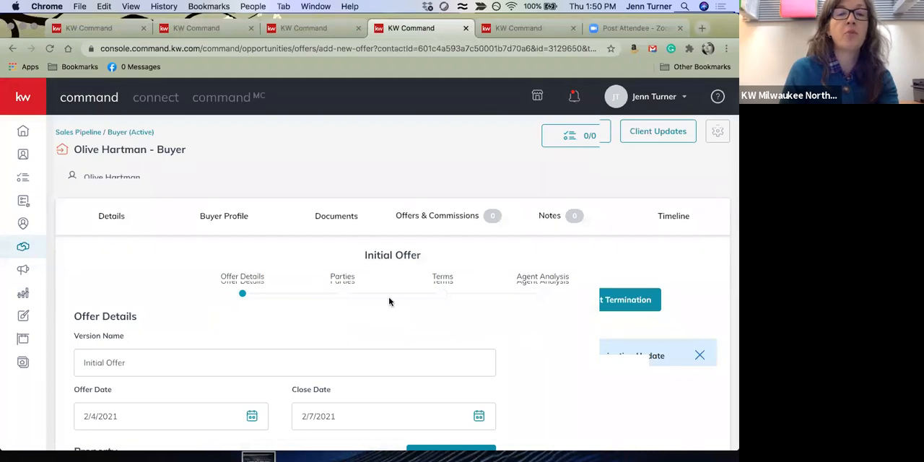
# Set the new offer's close date to a day in mid-April 2021
pyautogui.scroll(-3, 375, 292)
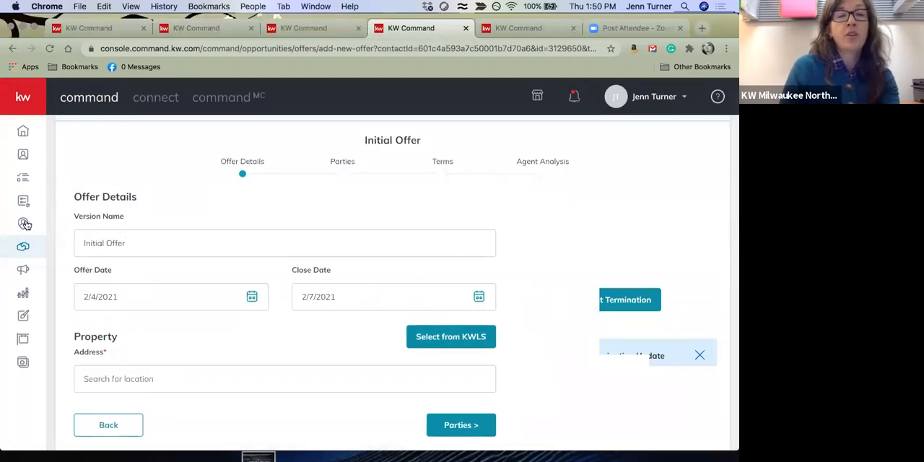
pyautogui.click(480, 296)
pyautogui.click(456, 331)
pyautogui.click(456, 331)
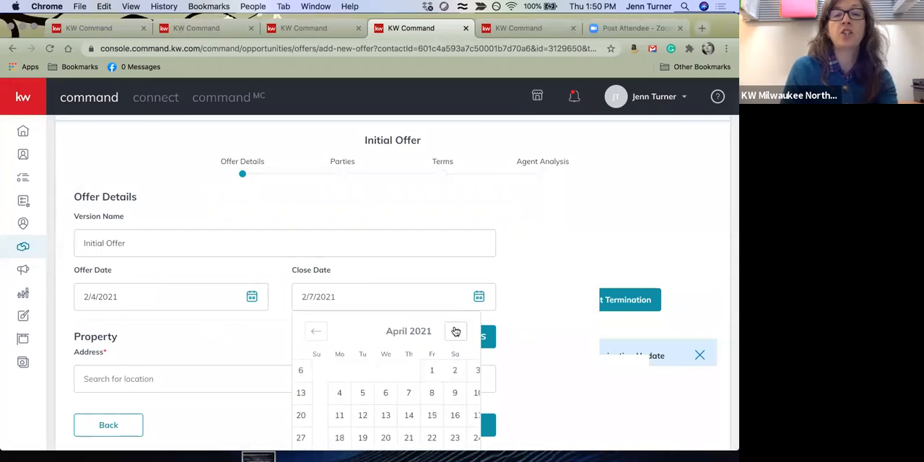
pyautogui.click(432, 415)
# Search all KWLS listings for "85th St wauwatosa" and select the first result, listed at $189,900, as the offer's property
pyautogui.click(466, 337)
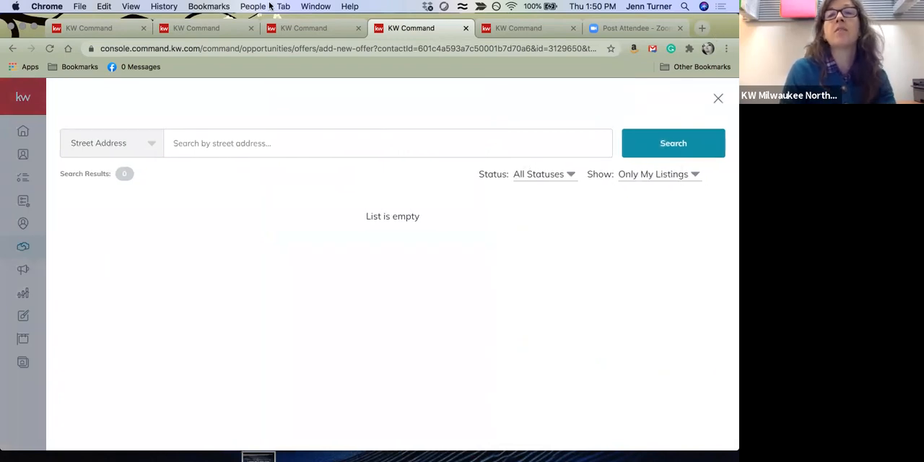
pyautogui.click(693, 174)
pyautogui.click(639, 195)
pyautogui.click(426, 143)
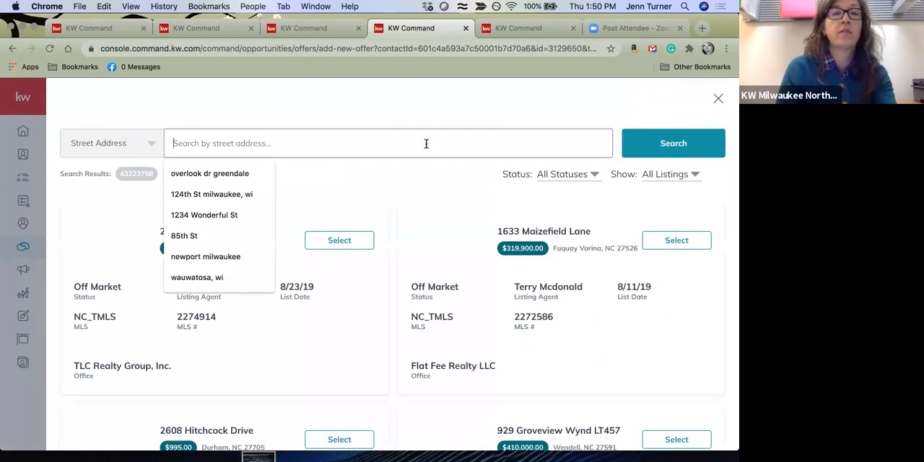
pyautogui.write('85th')
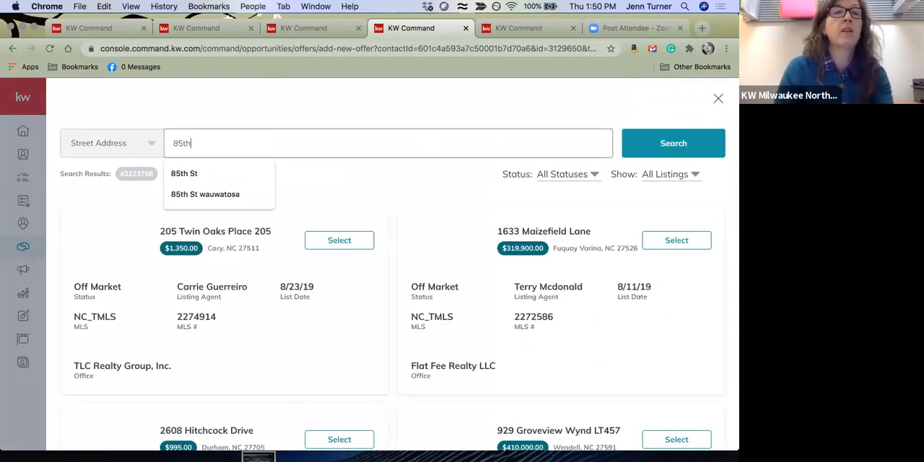
pyautogui.click(217, 194)
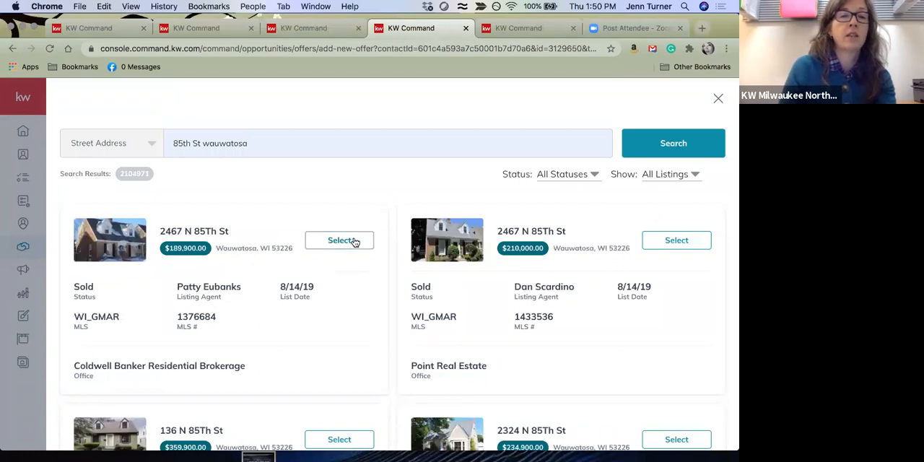
pyautogui.click(352, 241)
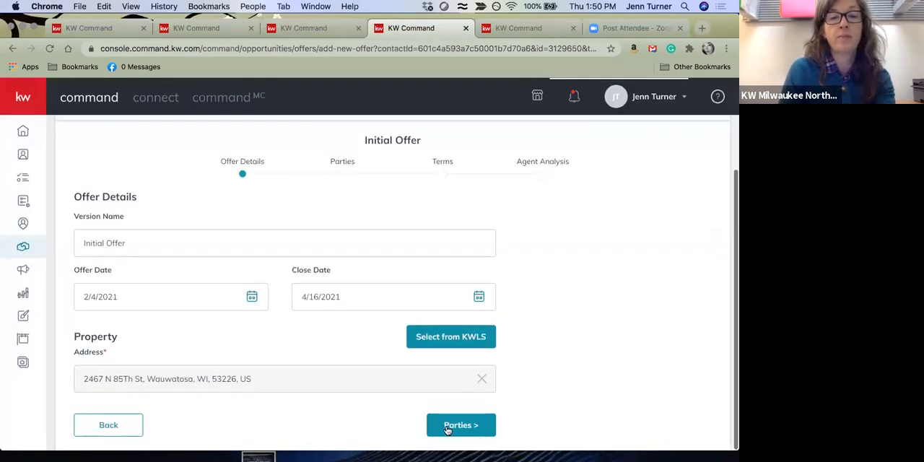
# Enter the seller's name in the offer's parties and continue to the terms
pyautogui.click(459, 428)
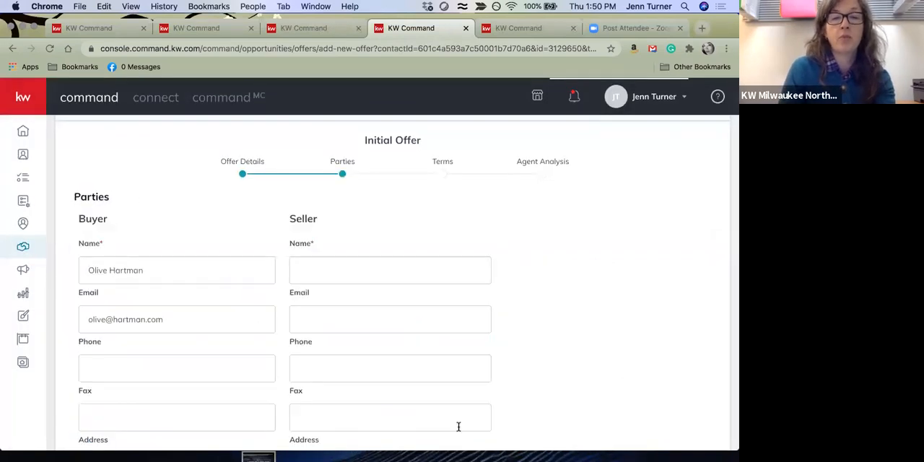
pyautogui.click(376, 272)
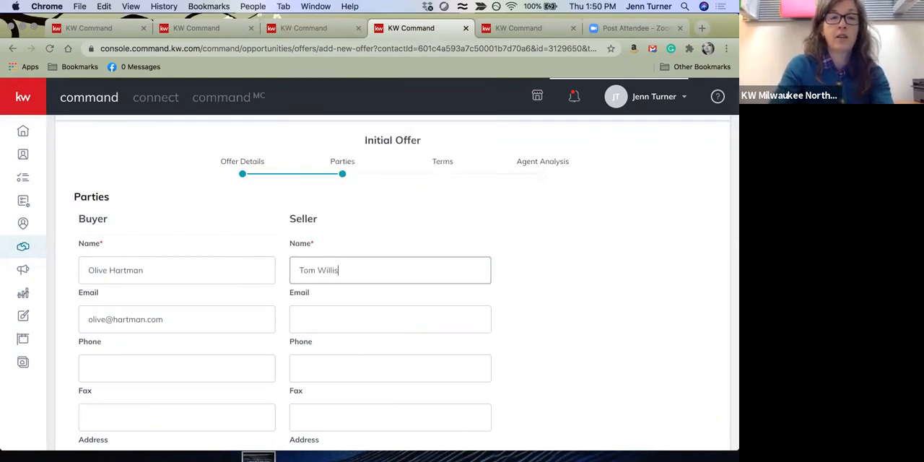
pyautogui.press('Tab')
pyautogui.scroll(-8, 390, 289)
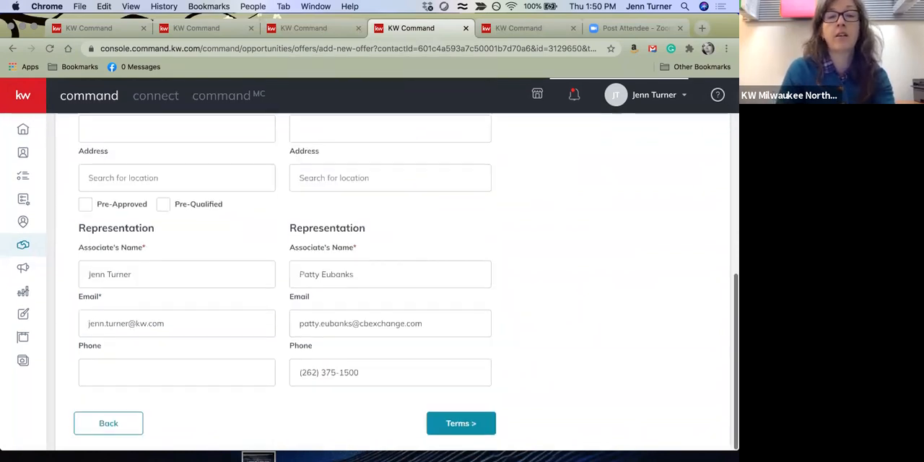
pyautogui.click(468, 420)
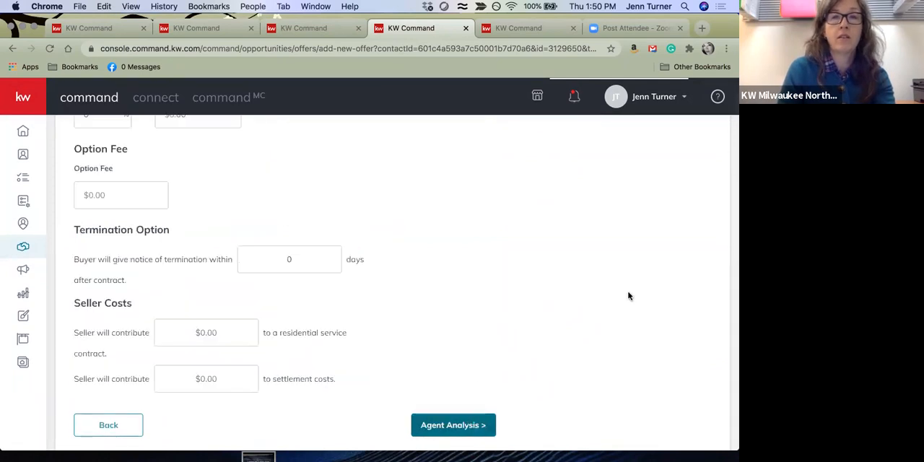
# Set the offer's cash to $10,000 and its finance amount to $229,900
pyautogui.scroll(3, 262, 301)
pyautogui.scroll(3, 190, 285)
pyautogui.click(126, 241)
pyautogui.click(108, 272)
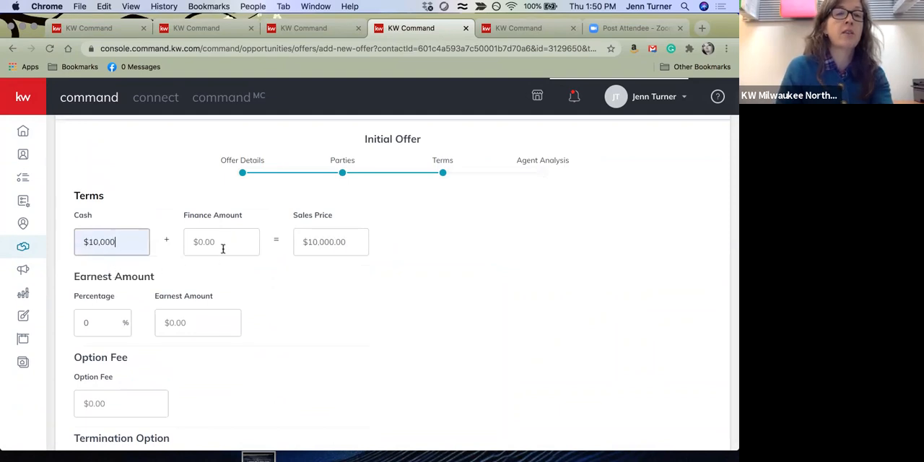
pyautogui.click(222, 243)
pyautogui.write('22')
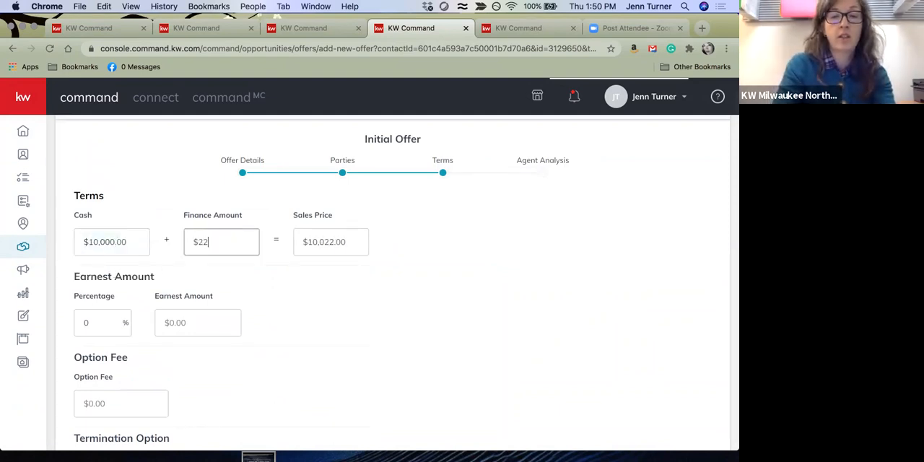
pyautogui.write('8900')
pyautogui.press('Tab')
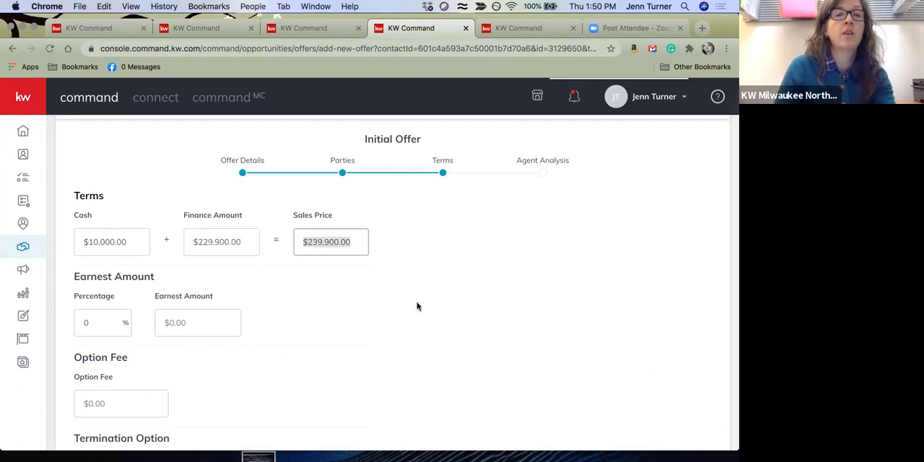
# Set the earnest amount to 2 percent and save the offer with the agent analysis left blank
pyautogui.scroll(-2, 417, 306)
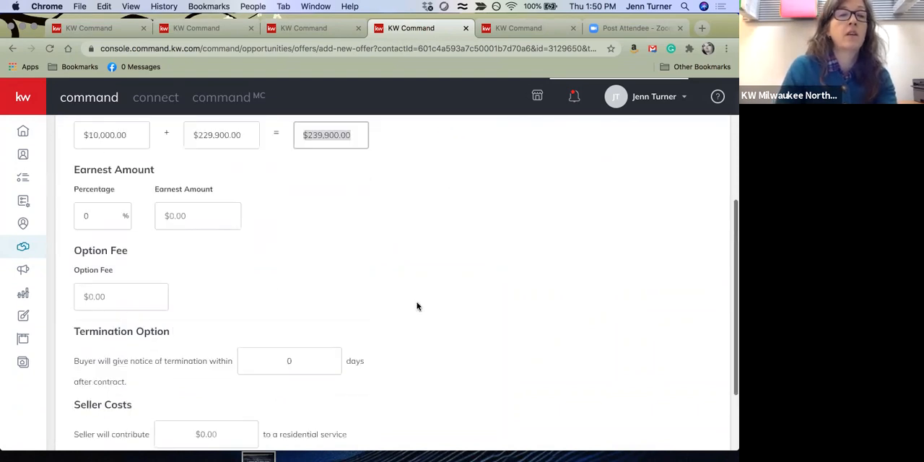
pyautogui.click(93, 217)
pyautogui.write('2')
pyautogui.press('Tab')
pyautogui.scroll(-3, 368, 434)
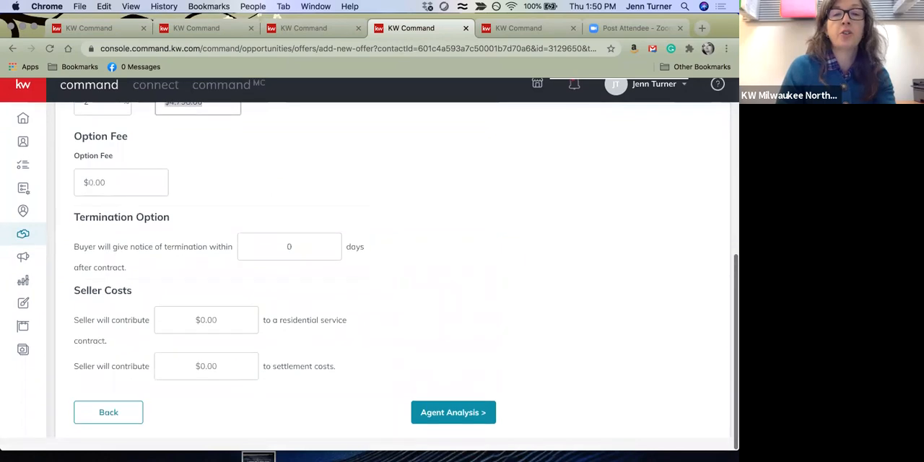
pyautogui.click(463, 423)
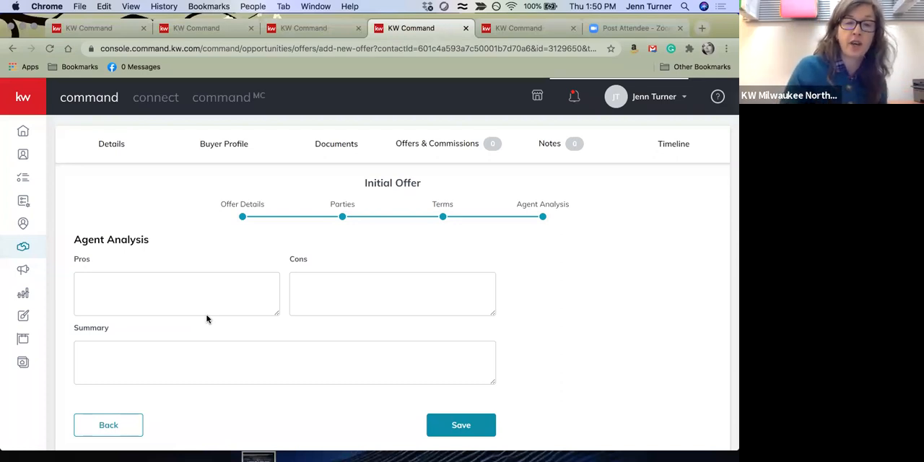
pyautogui.click(484, 426)
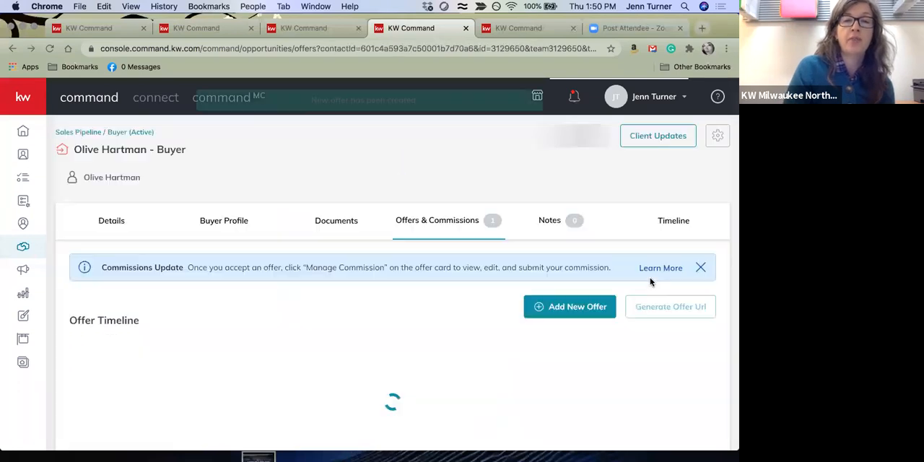
# Accept the saved offer and open its commission for management
pyautogui.scroll(-2, 547, 439)
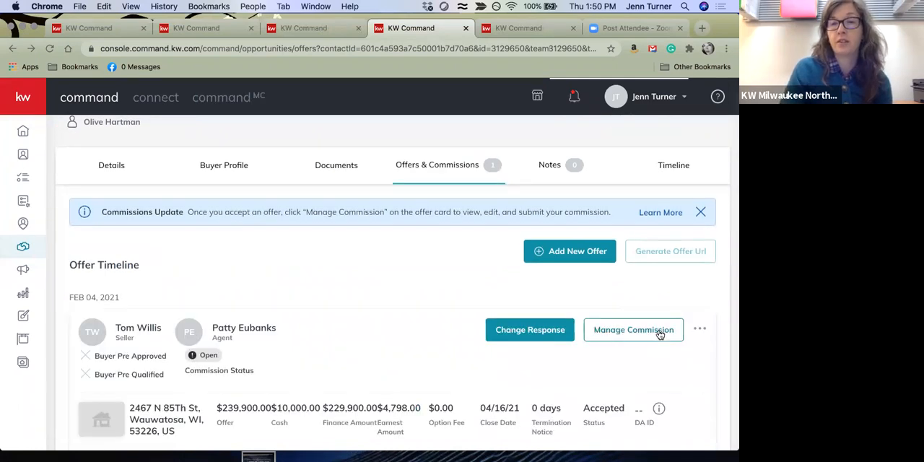
pyautogui.click(658, 331)
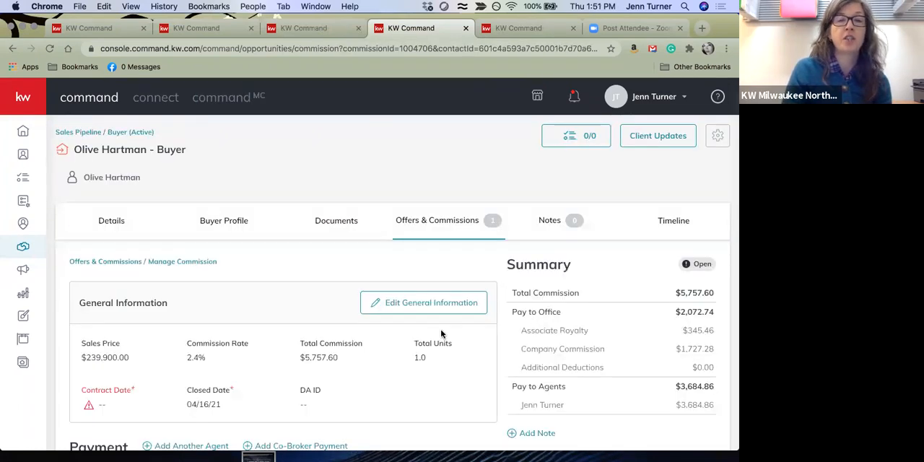
pyautogui.scroll(-2, 442, 333)
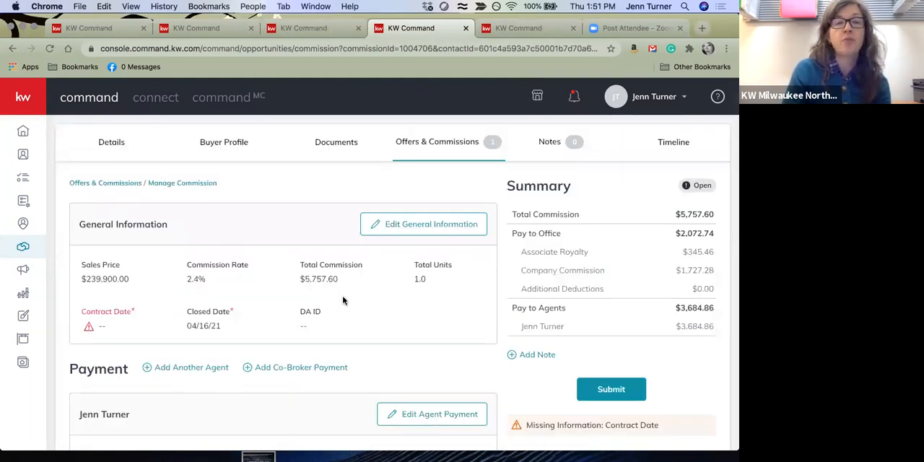
# Replace the commission rate with a flat total commission of $5,000 in the general information
pyautogui.click(424, 225)
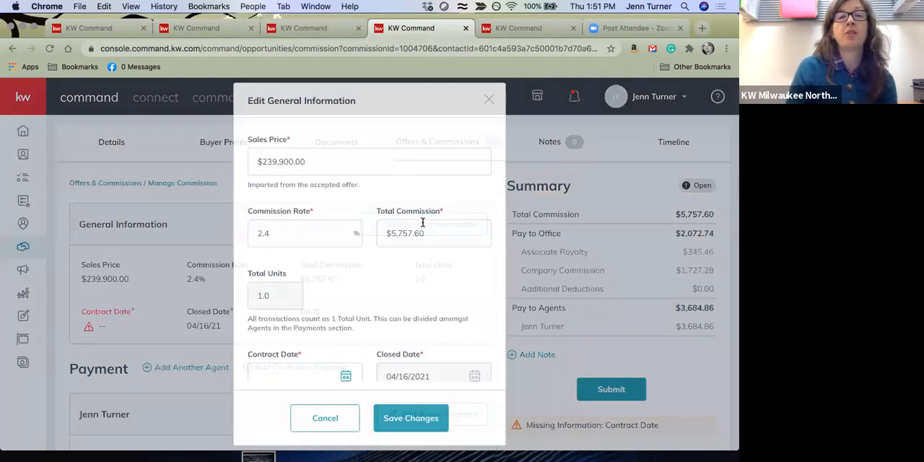
pyautogui.doubleClick(278, 232)
pyautogui.press('BackSpace')
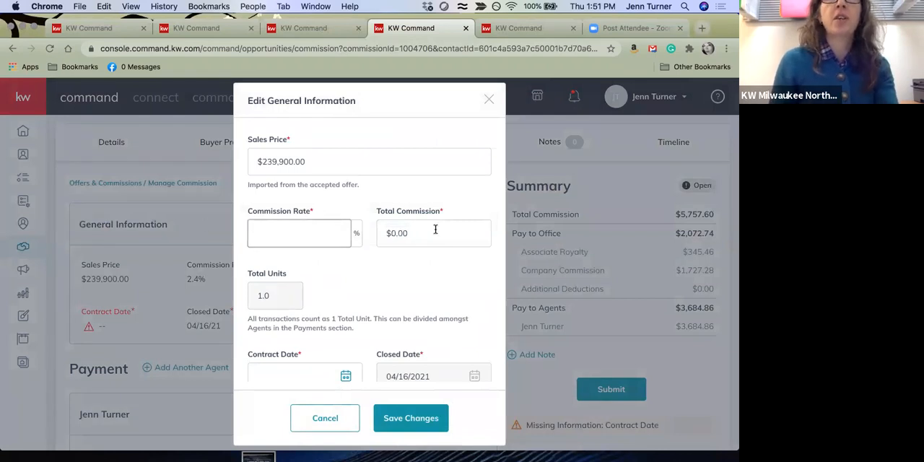
pyautogui.click(435, 230)
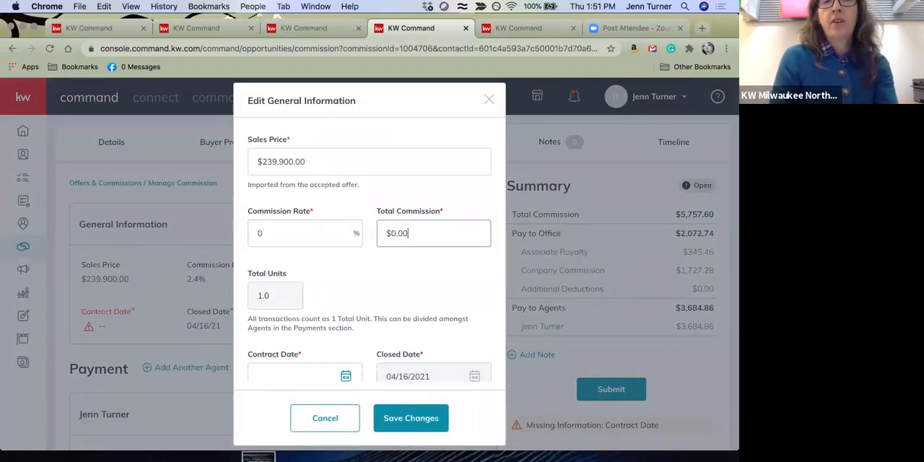
pyautogui.press('BackSpace')
pyautogui.write('5000')
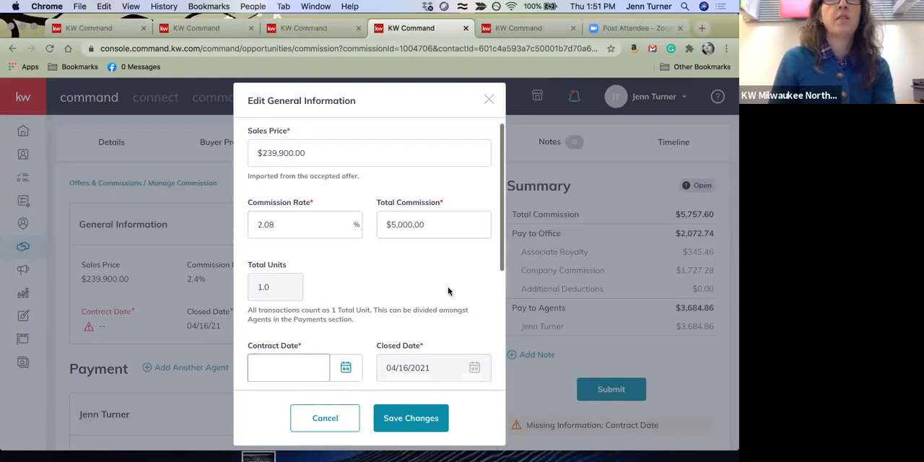
# Set the contract date to 2/1/2021 and save the general information
pyautogui.scroll(-1, 265, 278)
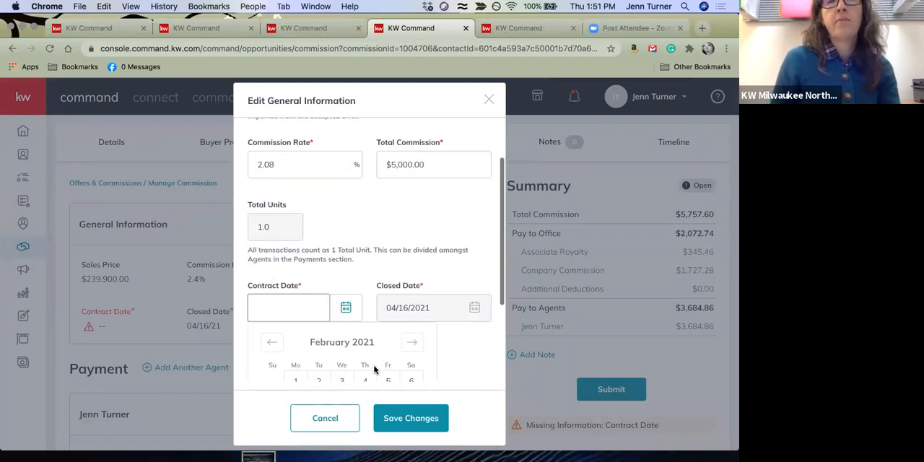
pyautogui.scroll(-2, 374, 366)
pyautogui.click(296, 281)
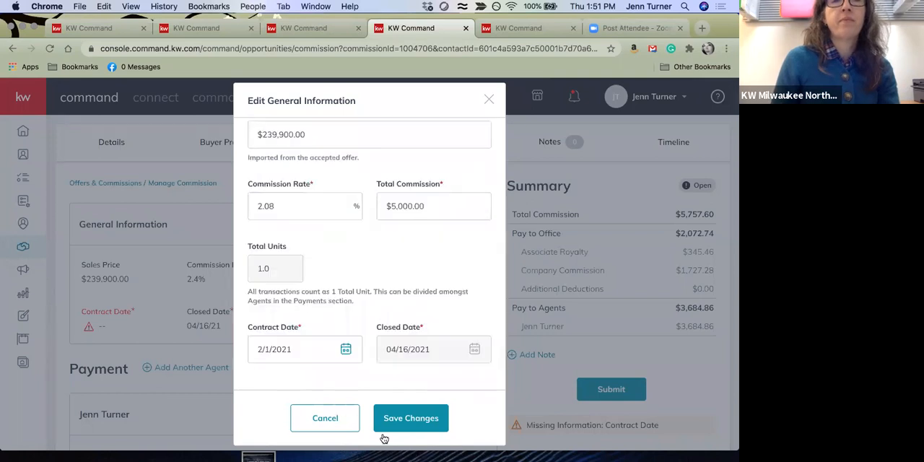
pyautogui.click(412, 423)
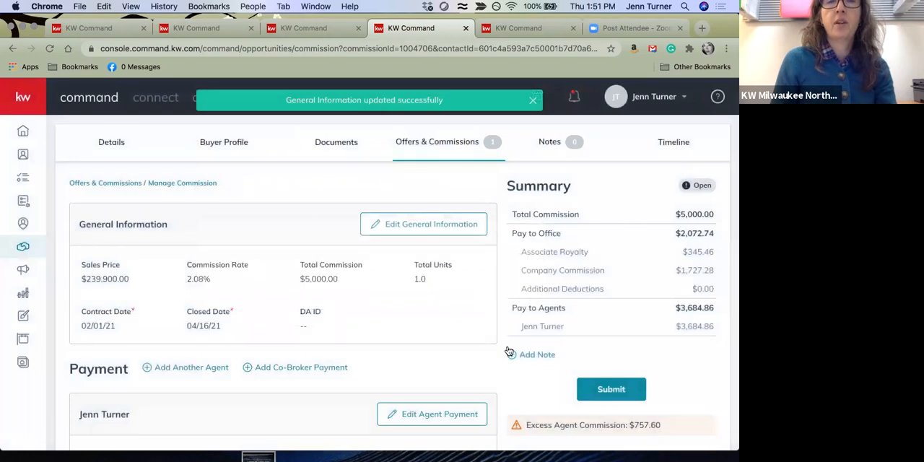
# Recalculate the agent's gross commission from the revised total commission and save the agent payment
pyautogui.scroll(-5, 508, 351)
pyautogui.scroll(-5, 508, 350)
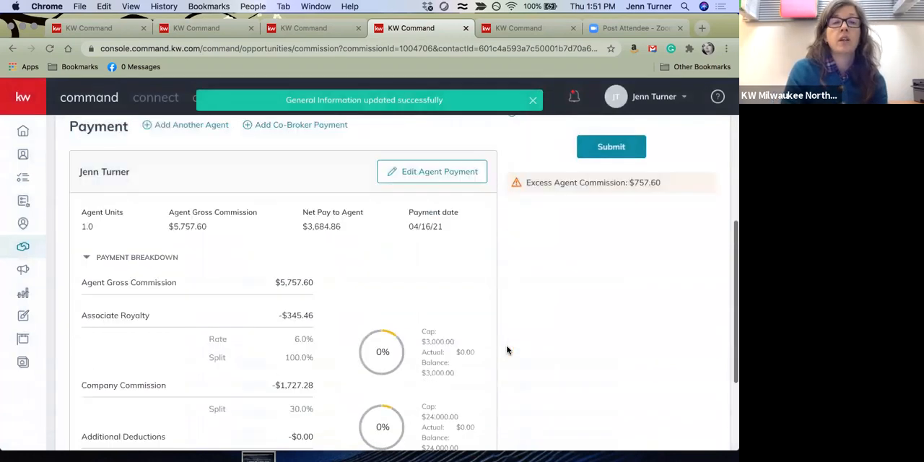
pyautogui.scroll(7, 508, 350)
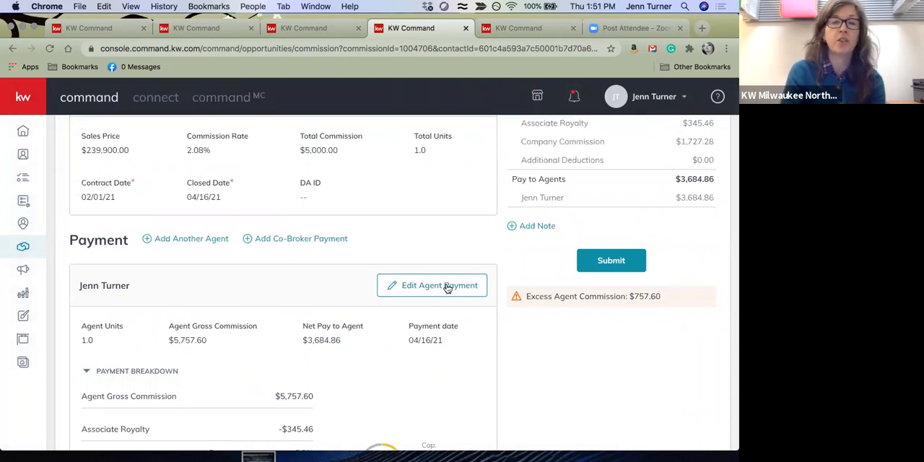
pyautogui.click(393, 285)
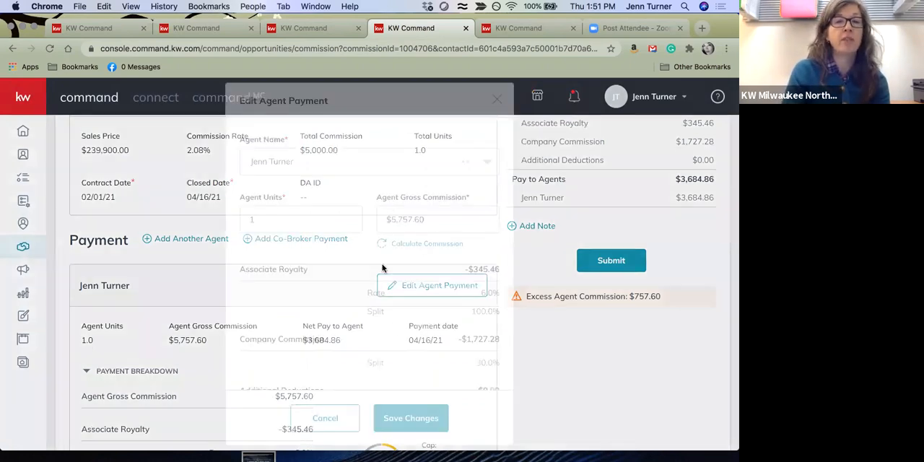
pyautogui.click(442, 245)
pyautogui.click(395, 418)
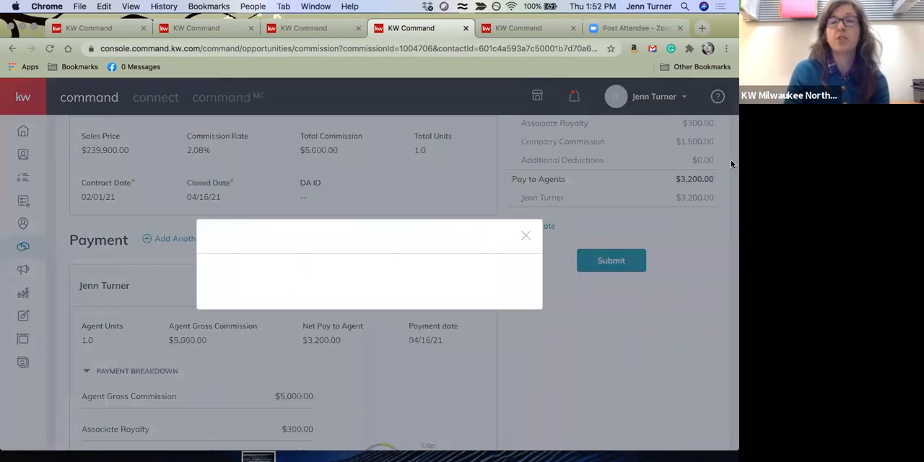
# Review the agent's payment breakdown, additional deductions and extra payment options without changing anything
pyautogui.scroll(-10, 640, 336)
pyautogui.scroll(-2, 644, 313)
pyautogui.scroll(2, 644, 314)
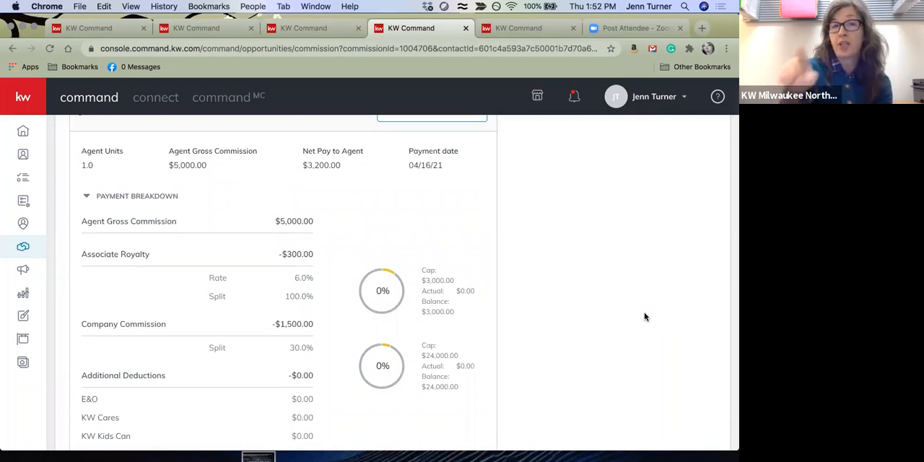
pyautogui.scroll(5, 644, 312)
pyautogui.click(452, 298)
pyautogui.scroll(-8, 402, 310)
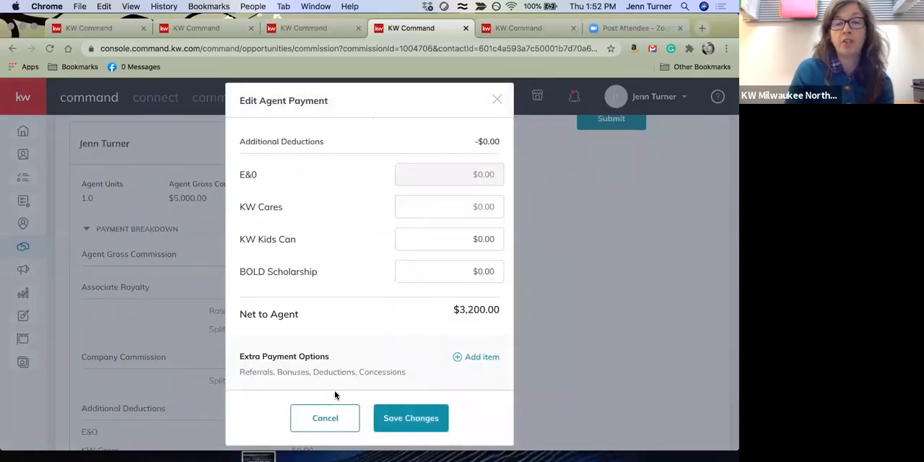
pyautogui.click(325, 419)
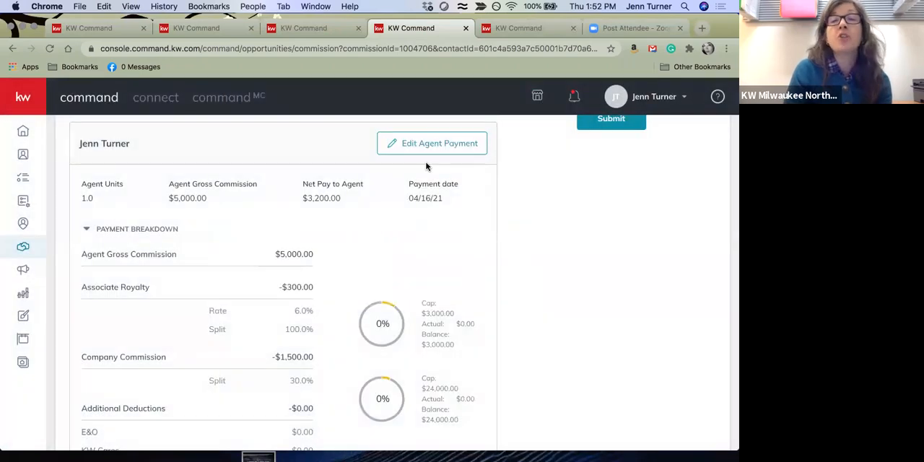
# Examine the extra payment item types available for the agent's payment, including Outside Referral, and leave without saving changes
pyautogui.click(429, 151)
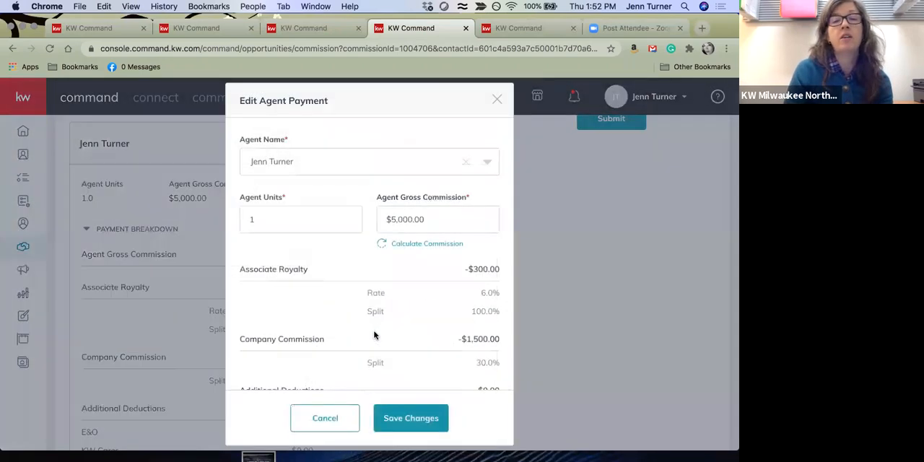
pyautogui.scroll(-8, 375, 336)
pyautogui.click(470, 356)
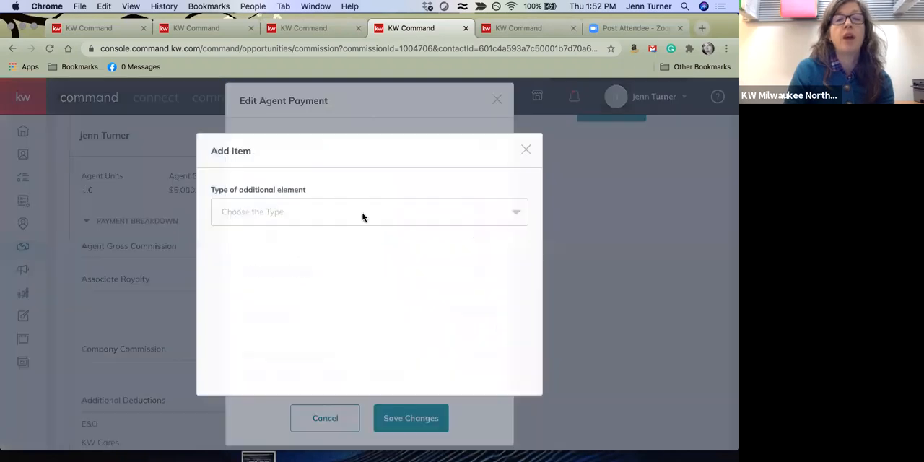
pyautogui.click(514, 212)
pyautogui.scroll(-3, 347, 293)
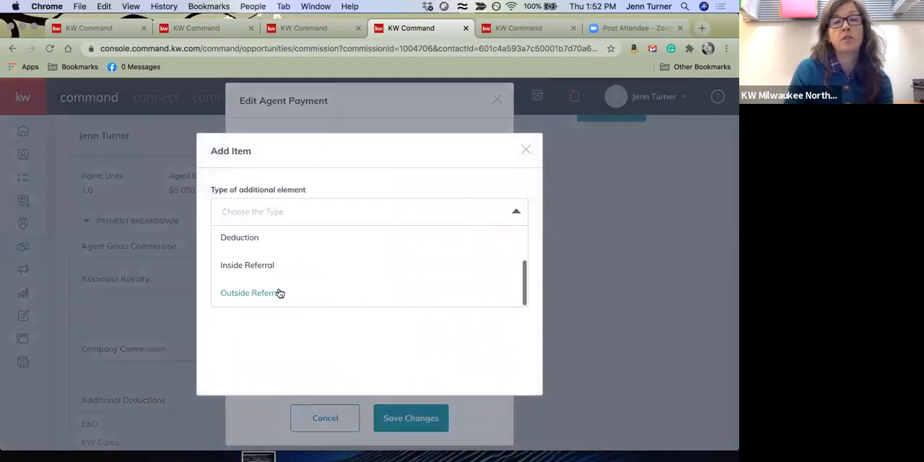
pyautogui.click(278, 294)
pyautogui.click(334, 418)
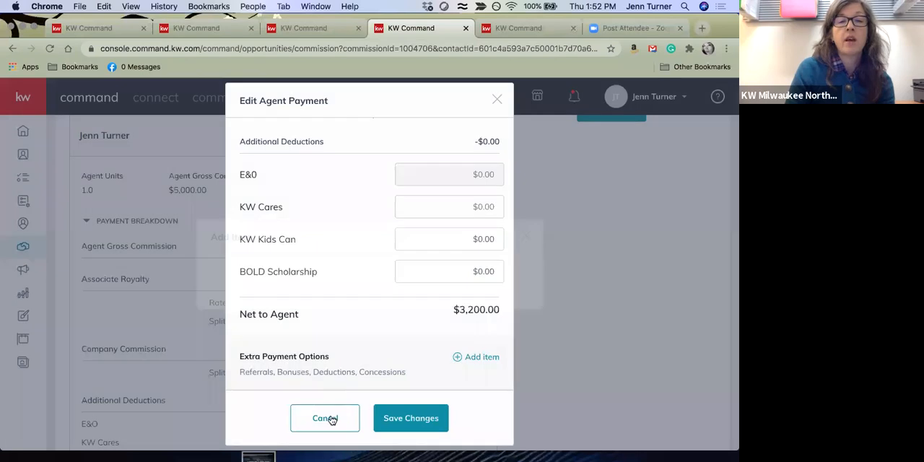
pyautogui.click(332, 419)
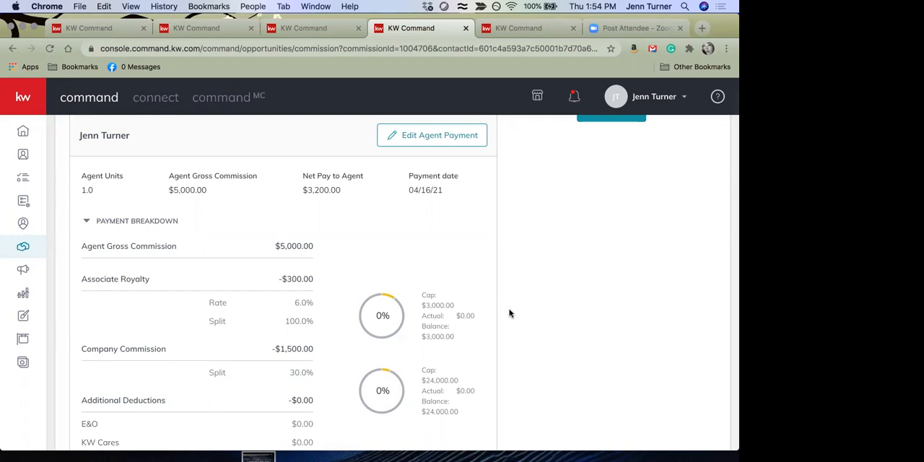
# Switch to the submitted commission for the $245,000 buyer sale and review its summary, agent payment breakdown and termination request information
pyautogui.scroll(7, 509, 313)
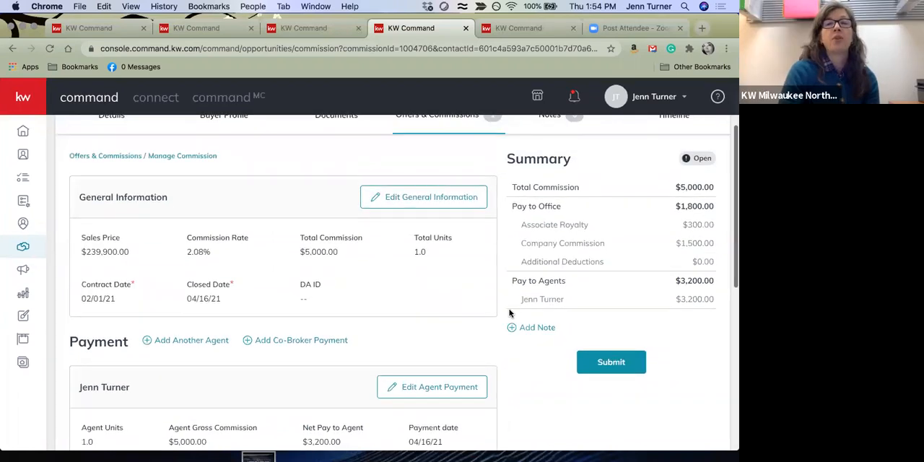
pyautogui.scroll(3, 509, 312)
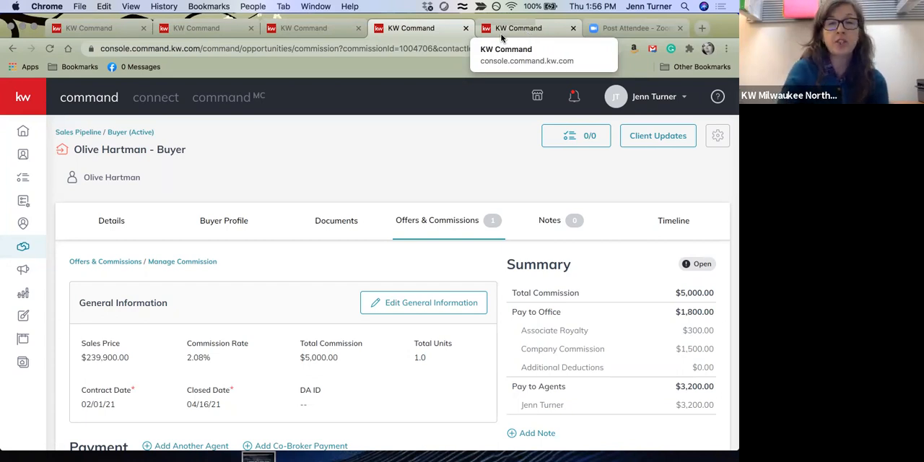
pyautogui.click(193, 29)
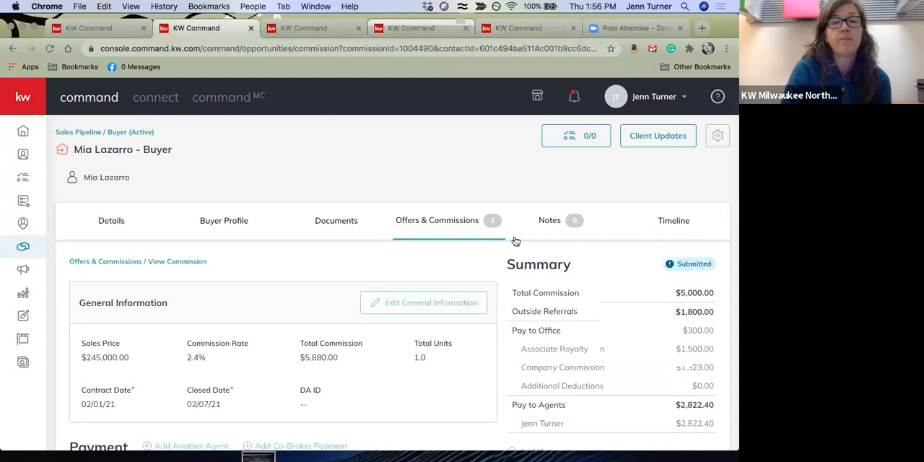
pyautogui.scroll(-2, 514, 237)
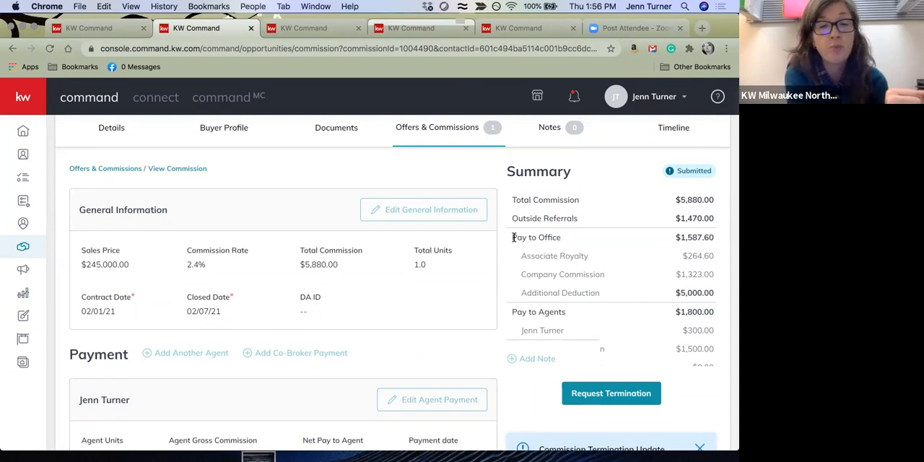
pyautogui.scroll(-5, 514, 238)
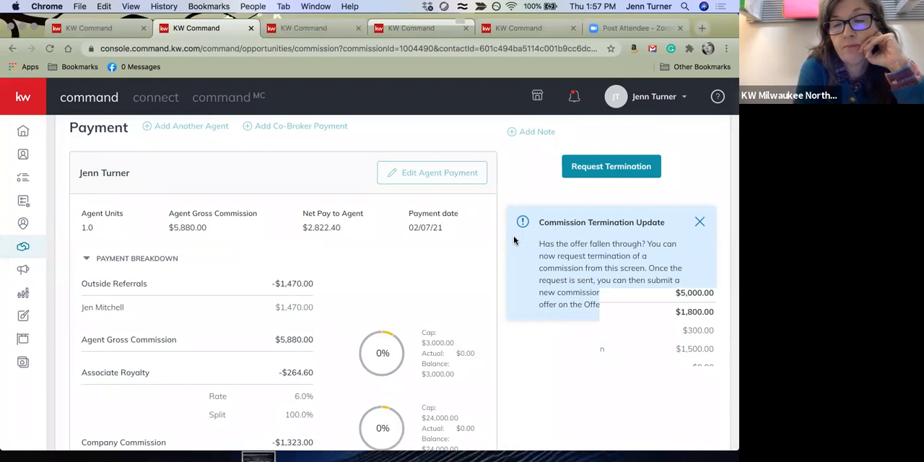
pyautogui.scroll(-3, 514, 239)
pyautogui.scroll(2, 514, 240)
pyautogui.scroll(5, 515, 240)
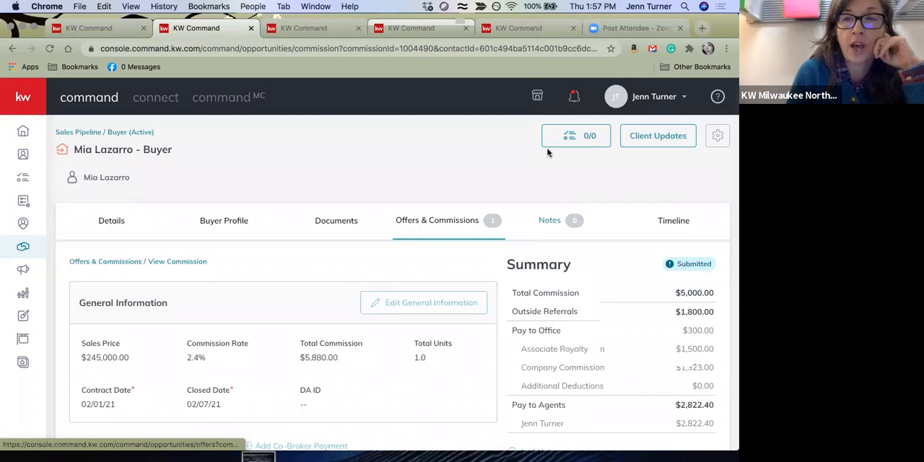